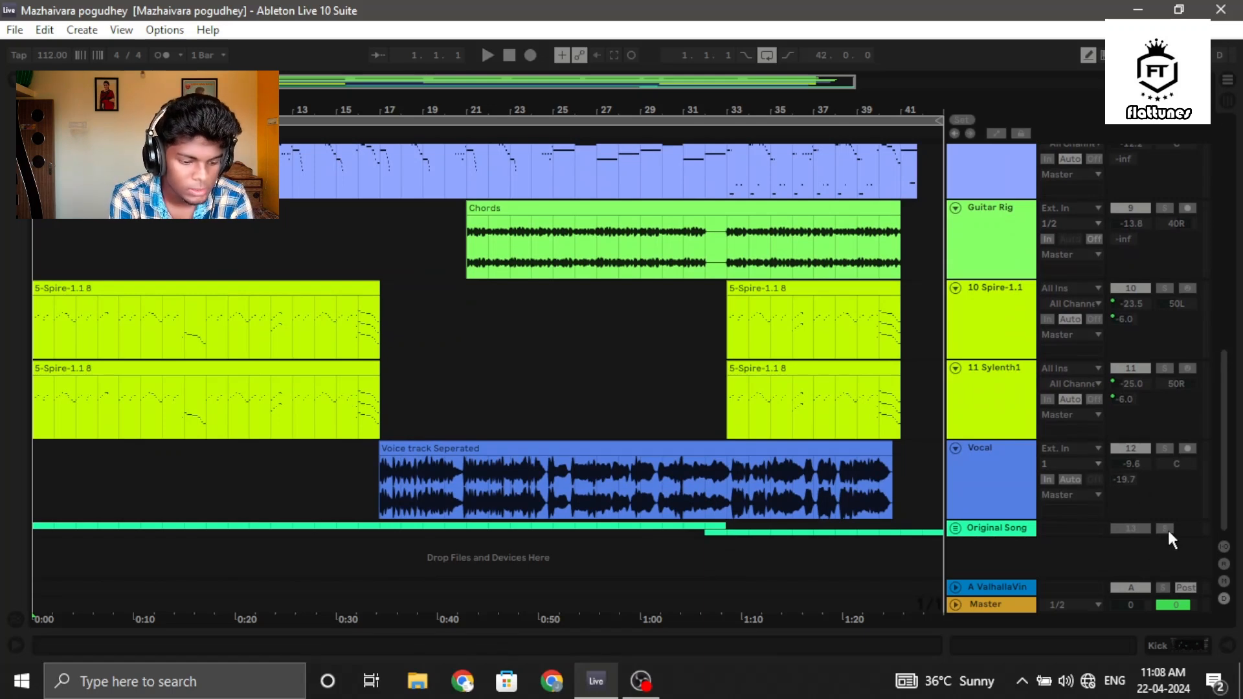
Solo the Original Song track, listen to it from the start to the end of the arrangement, and unsolo it
left_click(1171, 529)
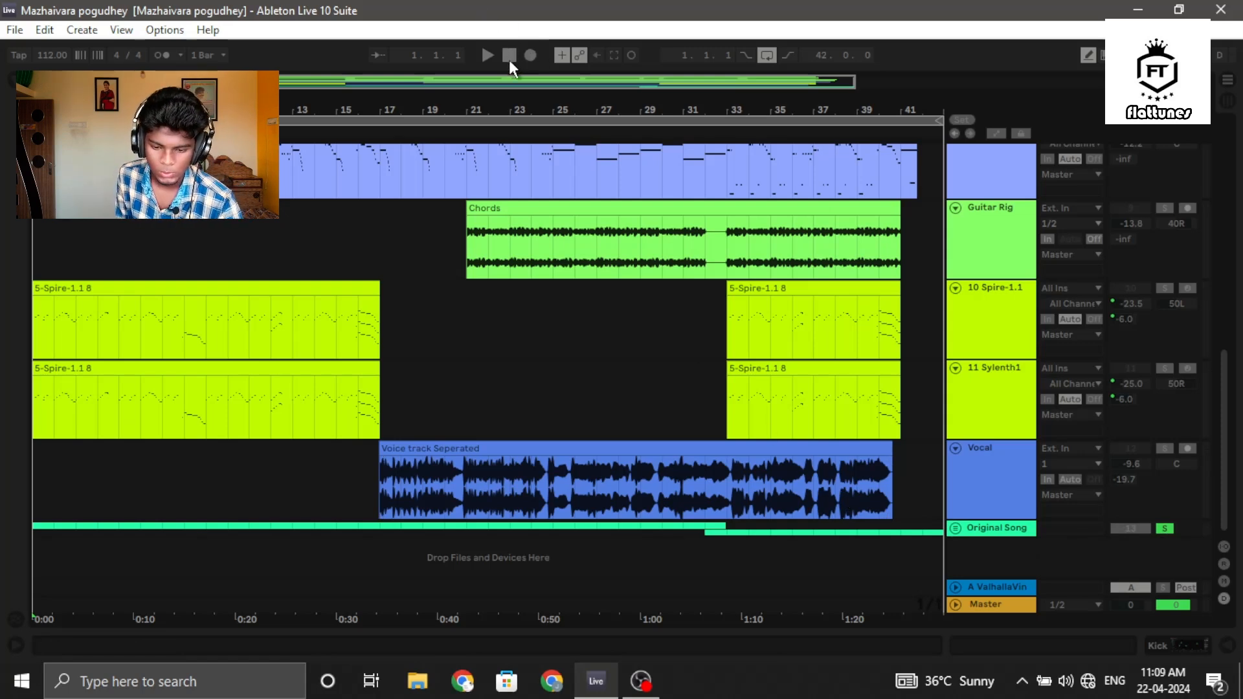
key("space")
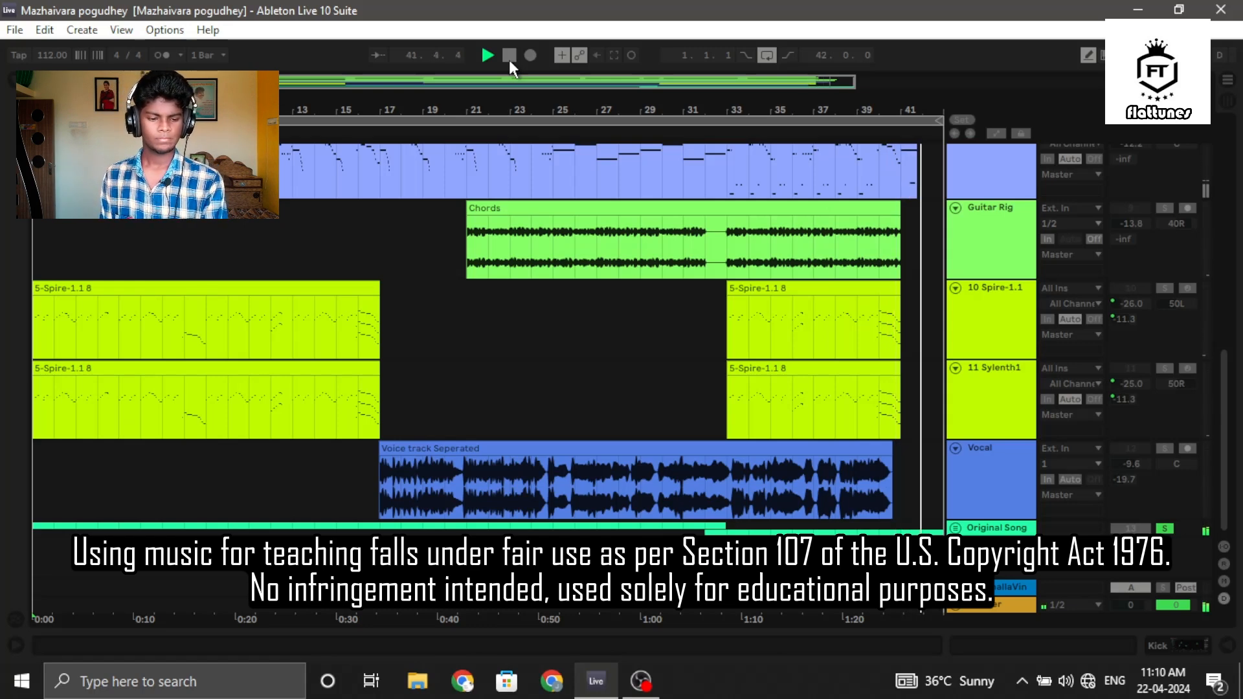
left_click(510, 60)
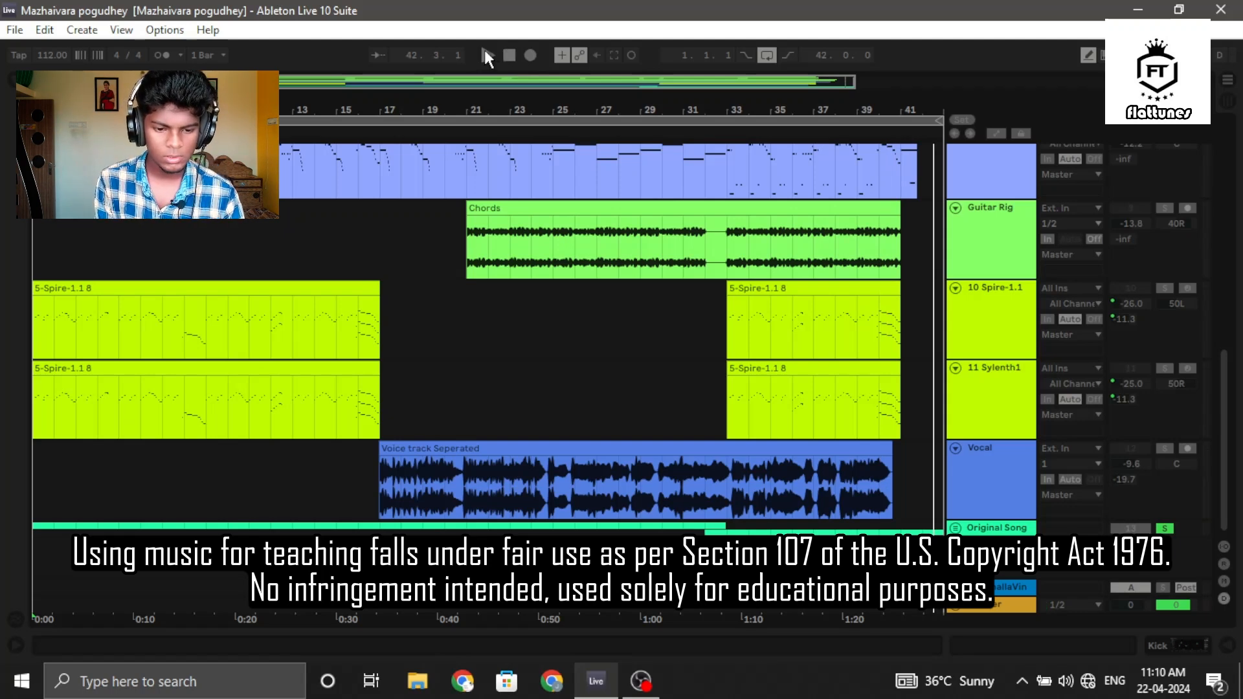
left_click(508, 55)
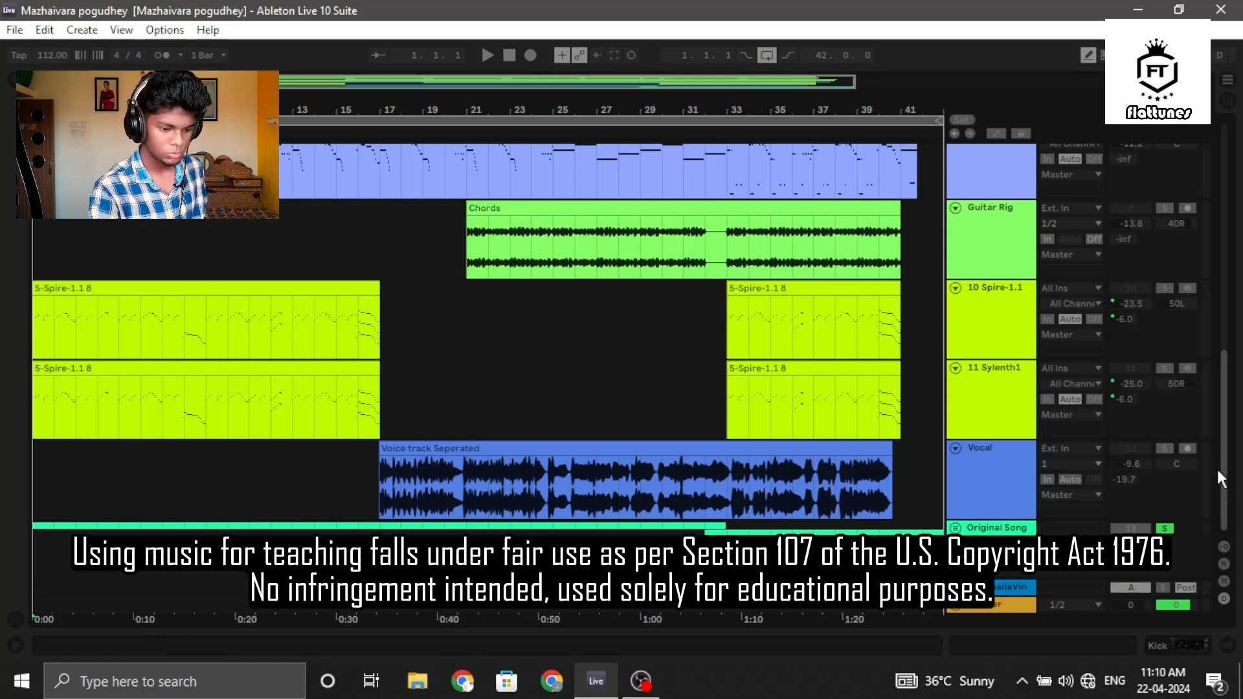
left_click_drag(1221, 471, 1236, 280)
left_click(1164, 528)
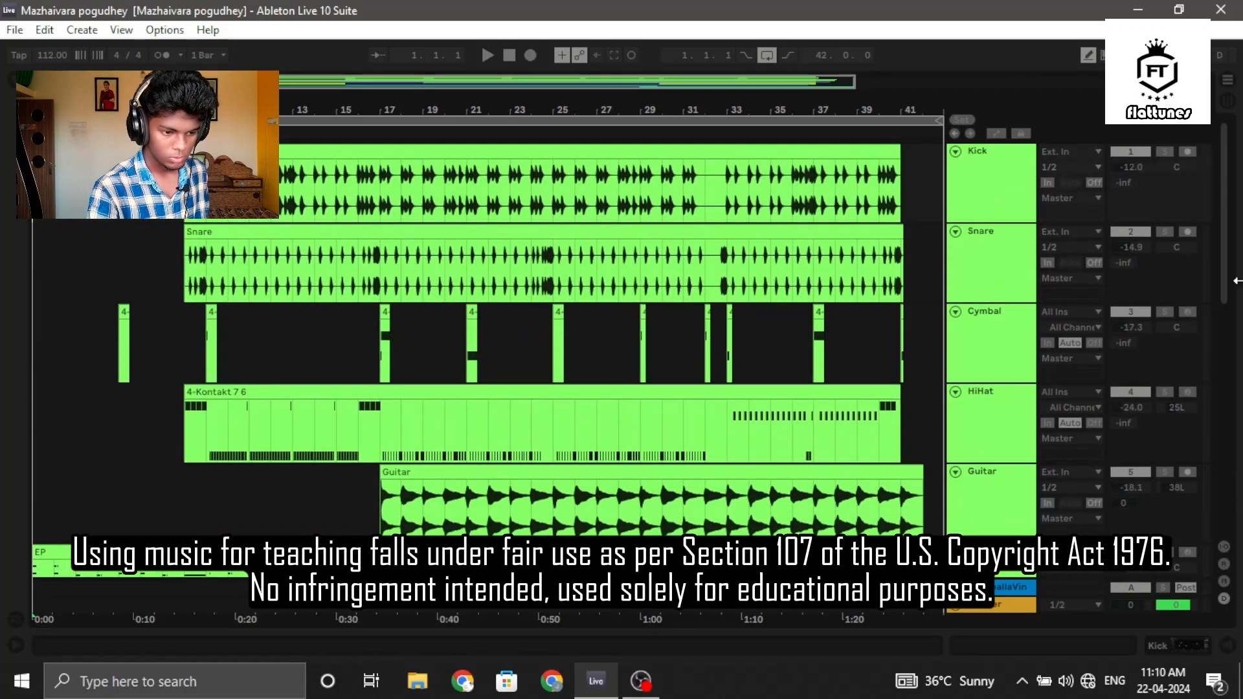
Listen to the arrangement from bar 8 with the Kick track soloed and again with the Snare track soloed
scroll(1180, 468, "down", 10)
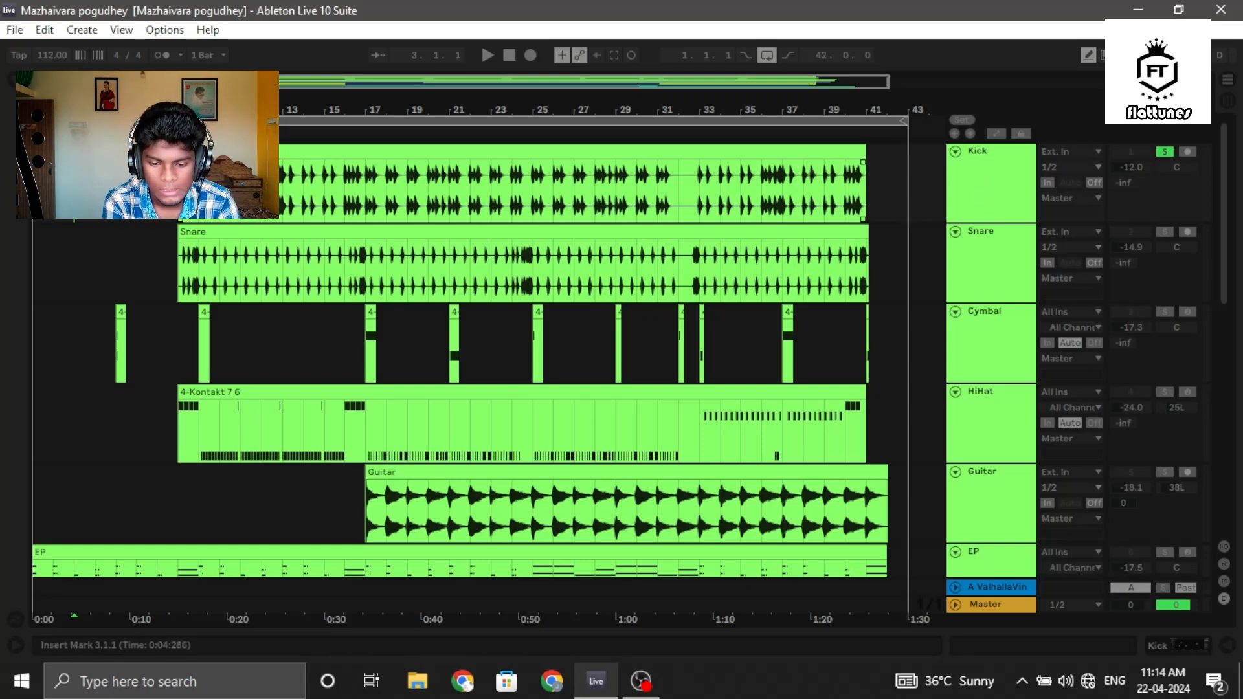
left_click(180, 266)
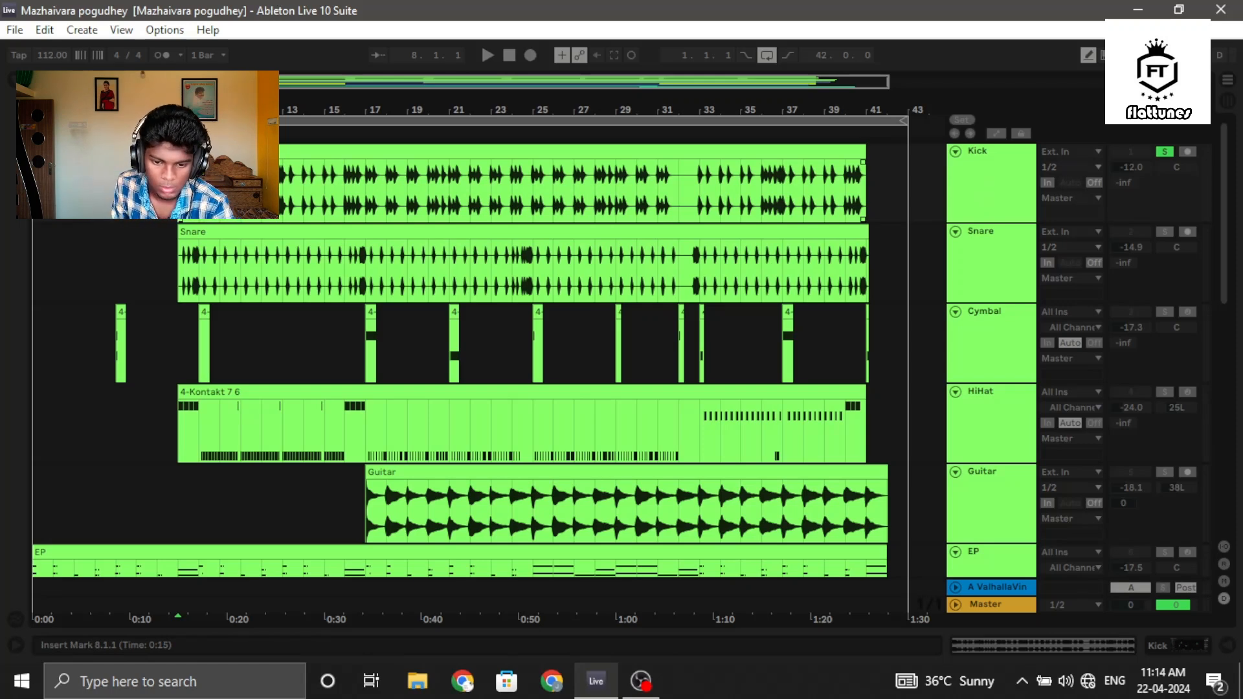
key("space")
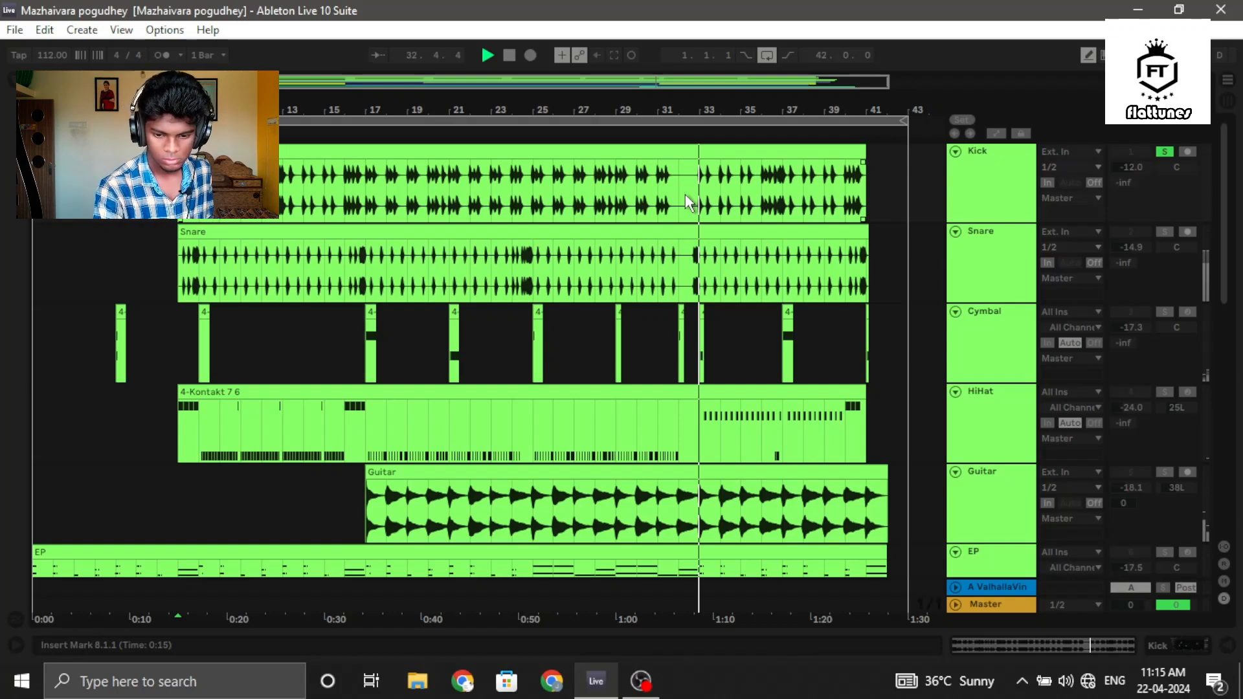
left_click(184, 278)
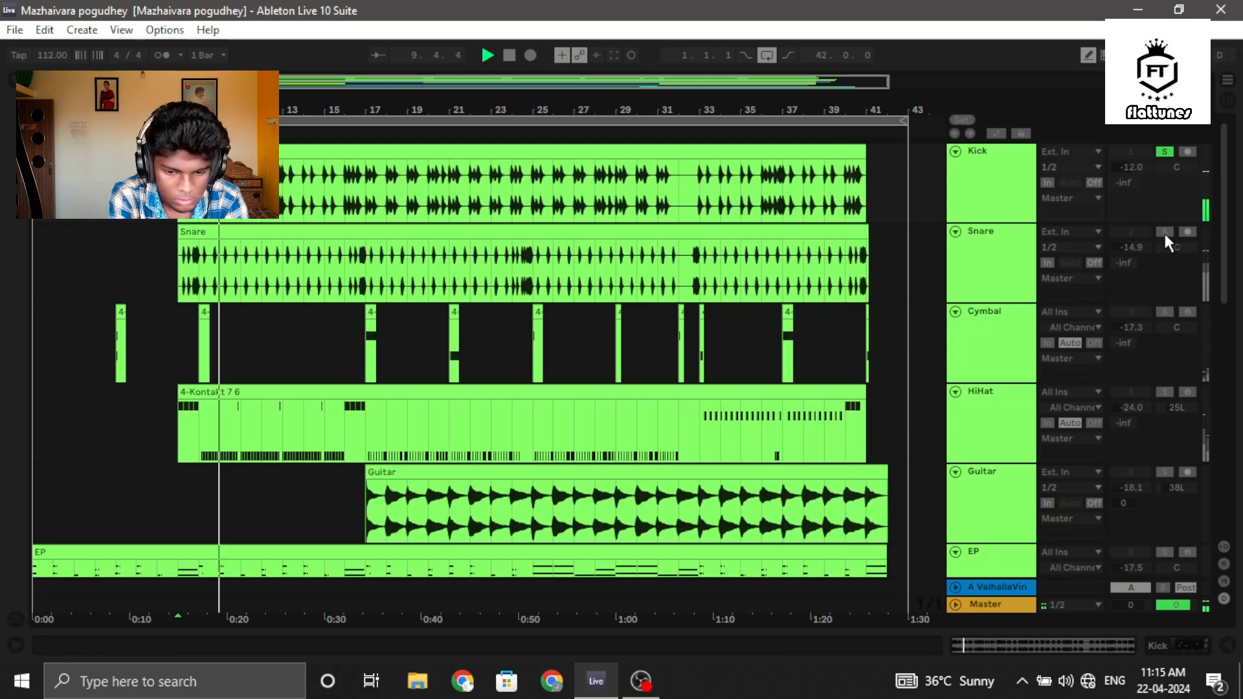
left_click(1164, 231)
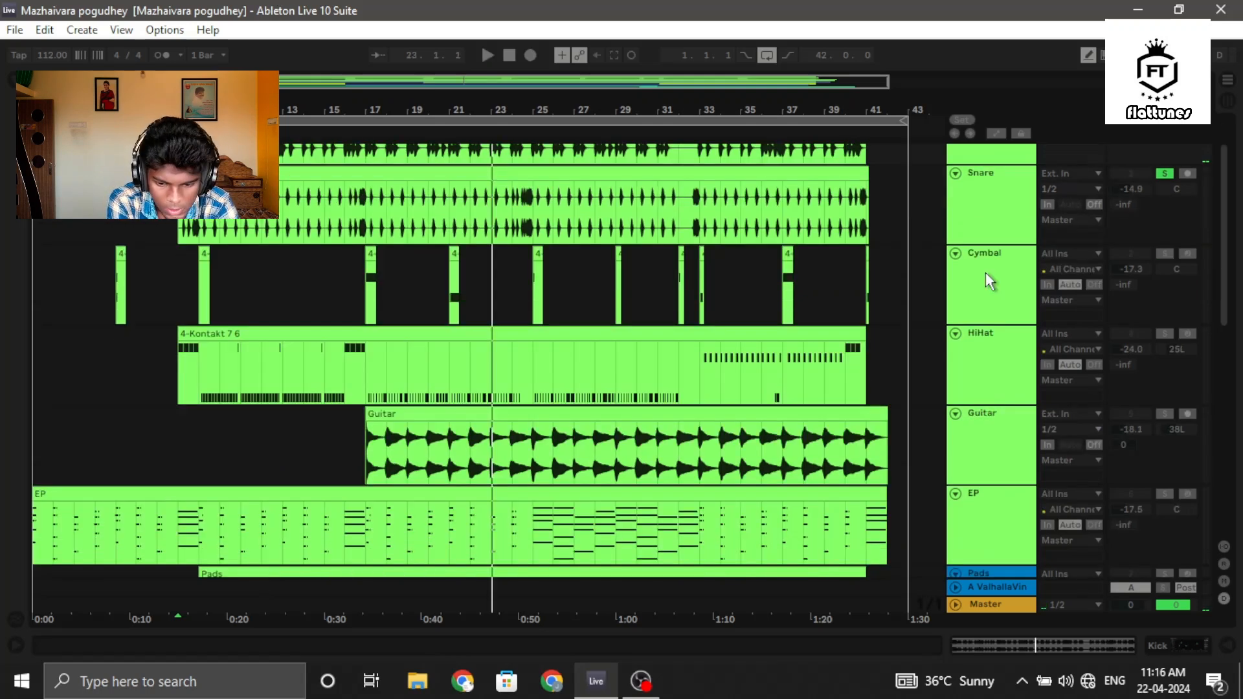
Open the Kontakt 7 instrument on the Cymbal track, leave its library browser and switch it to Rack View
double_click(985, 273)
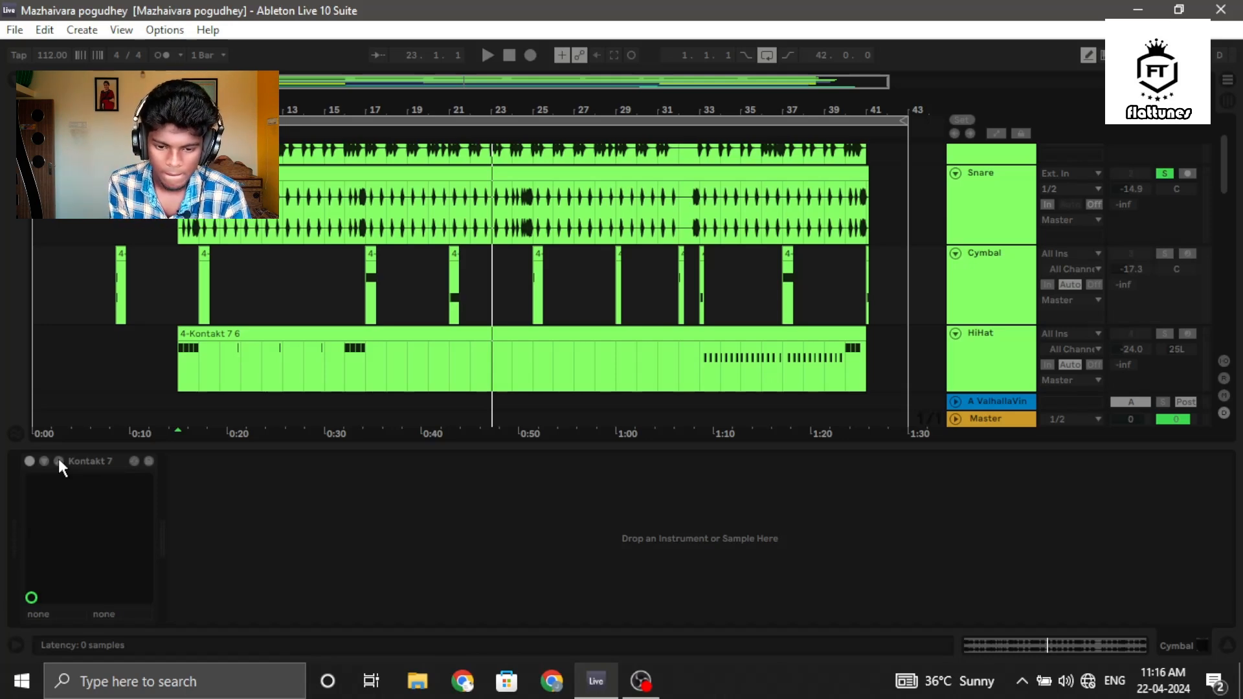
left_click(58, 461)
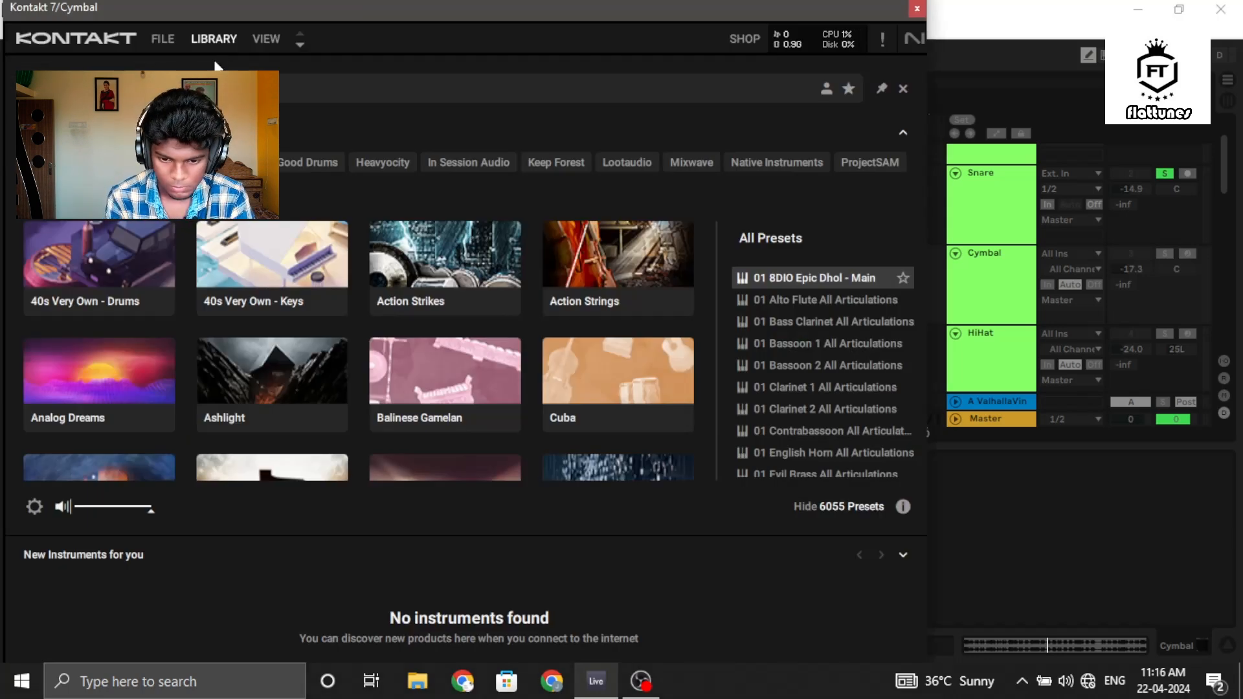
left_click(215, 47)
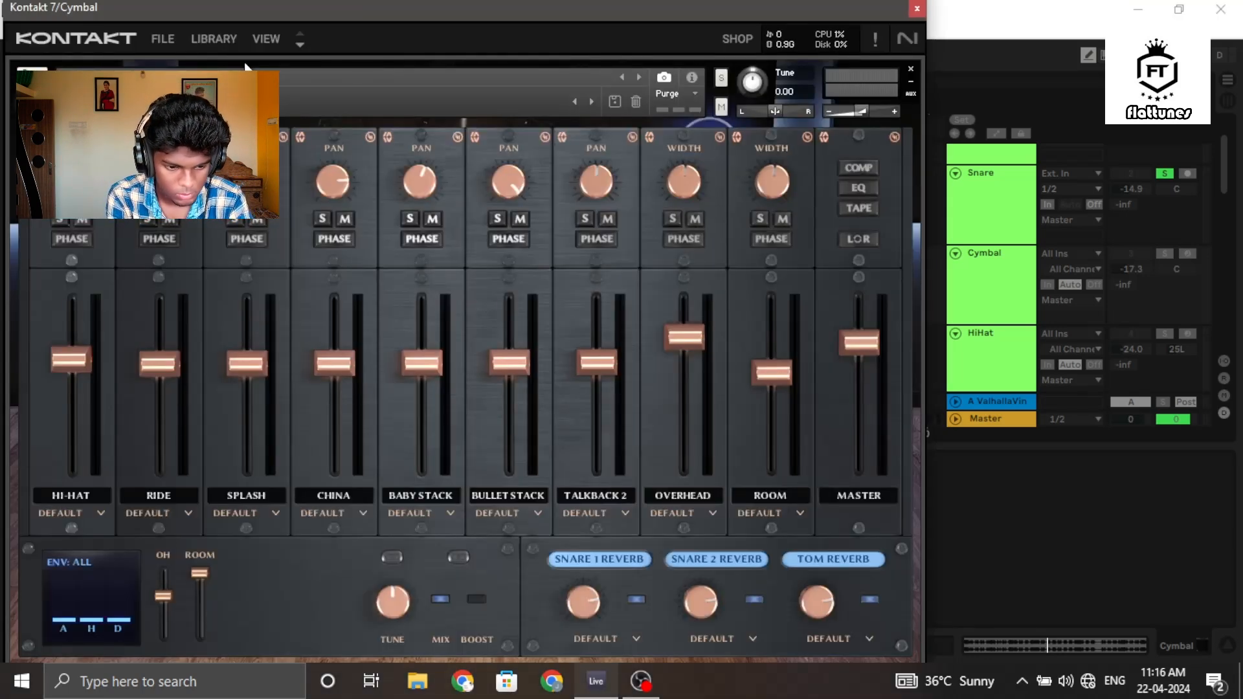
left_click_drag(671, 6, 722, 22)
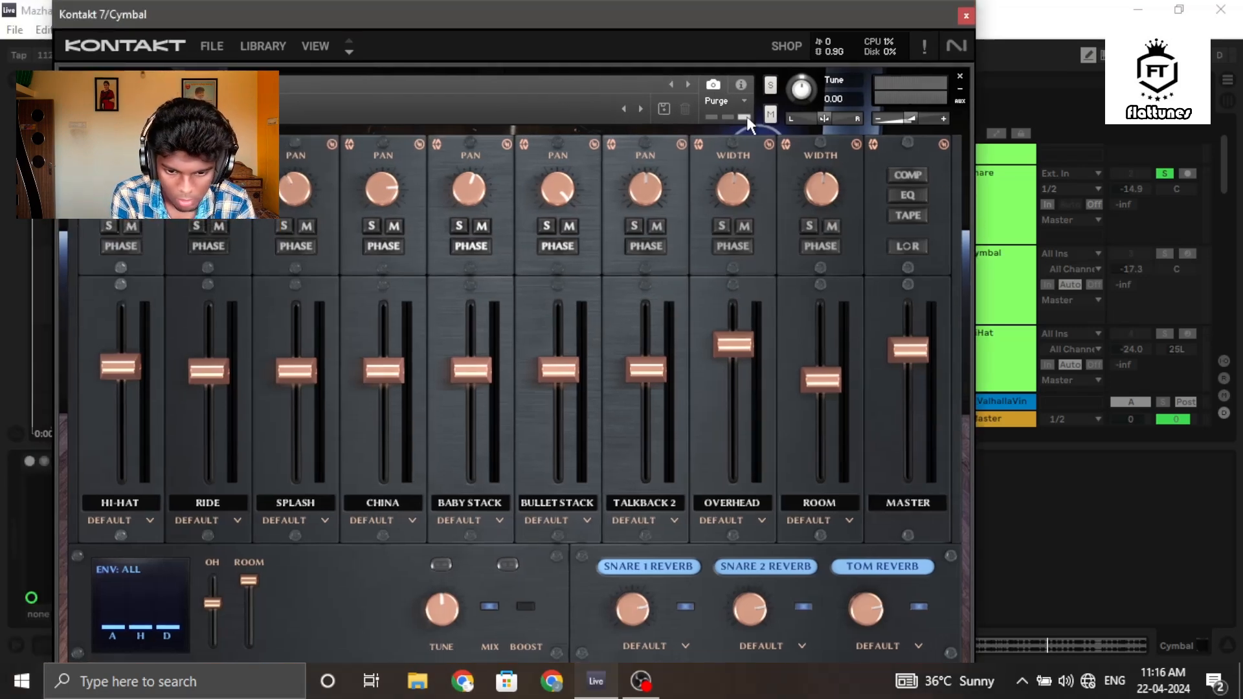
left_click(318, 45)
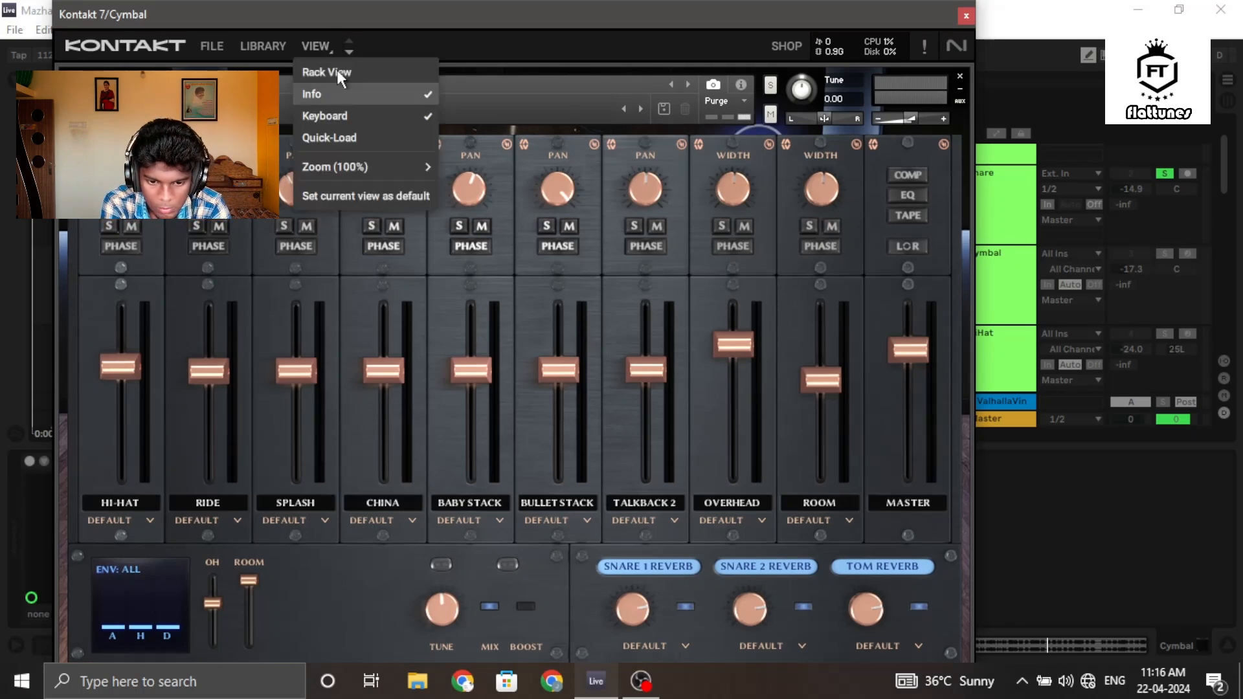
left_click(341, 72)
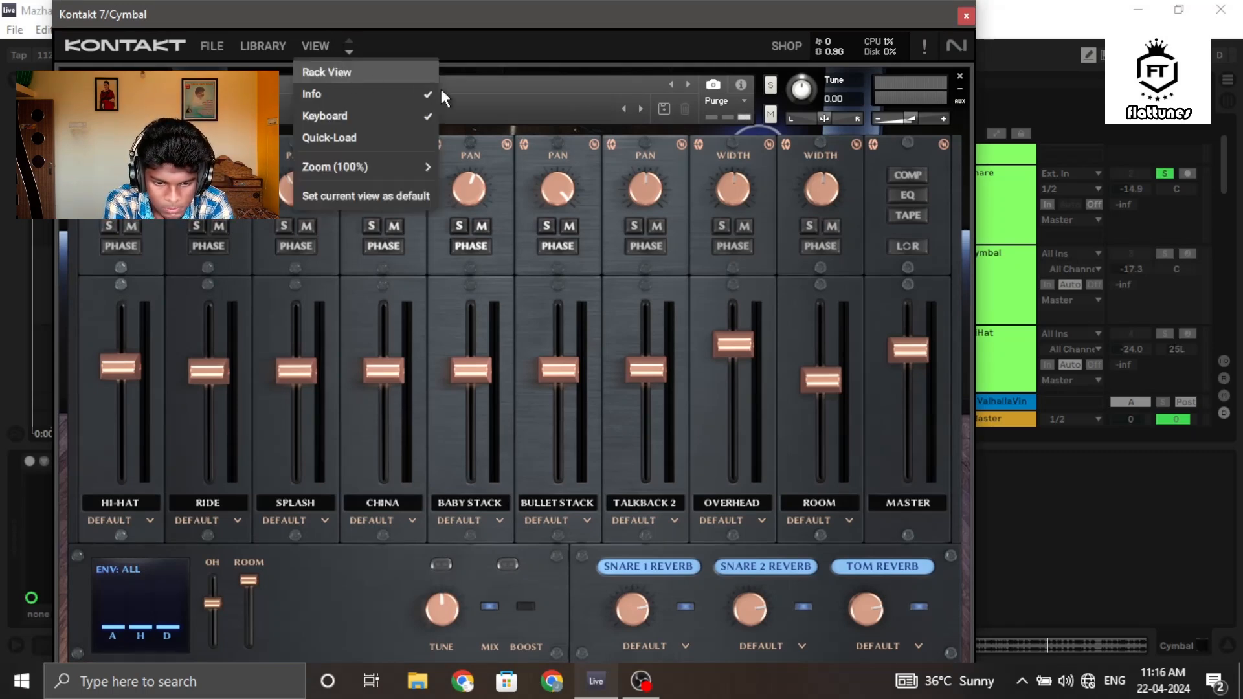
Show the Kit View of the loaded drum library and bring the whole drum kit into view
scroll(598, 277, "down", 3)
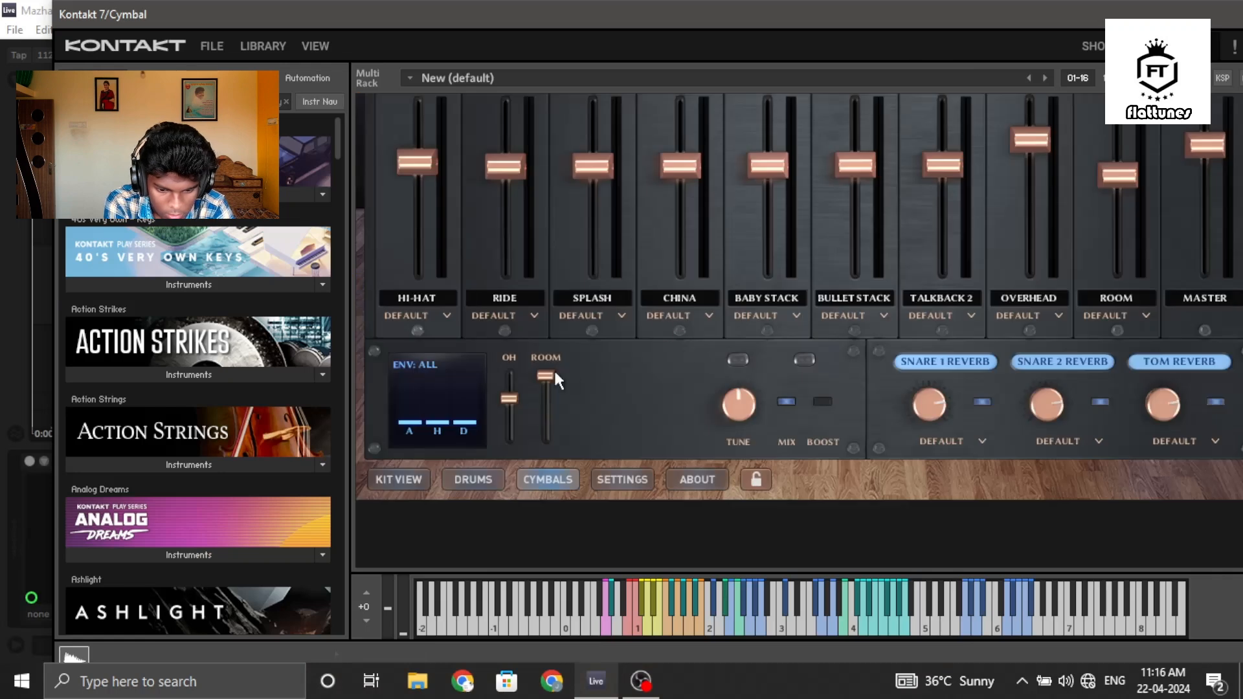
left_click(479, 476)
left_click(402, 478)
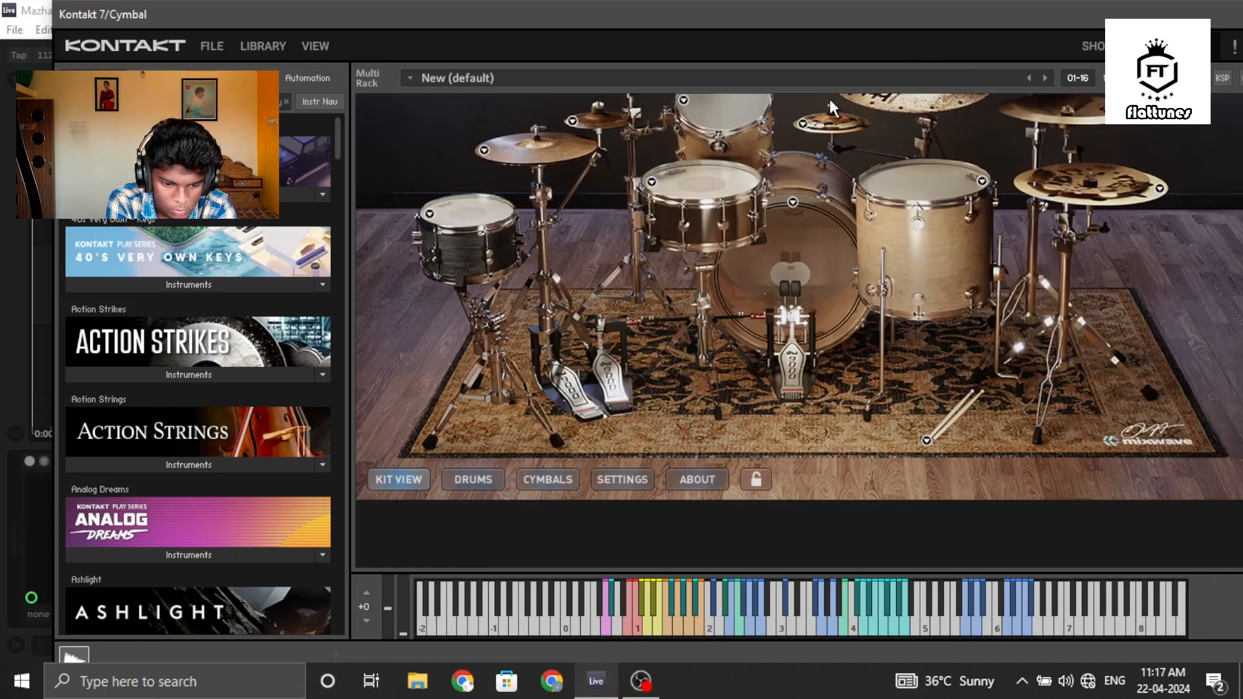
double_click(773, 19)
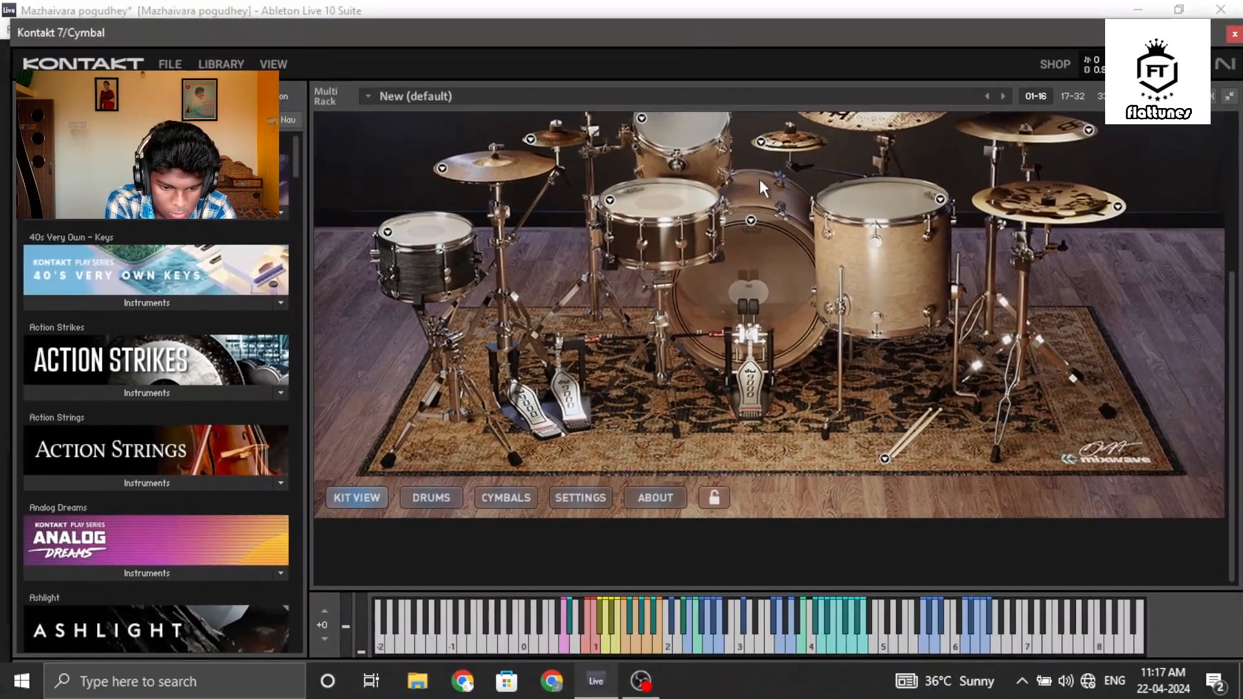
scroll(764, 201, "up", 5)
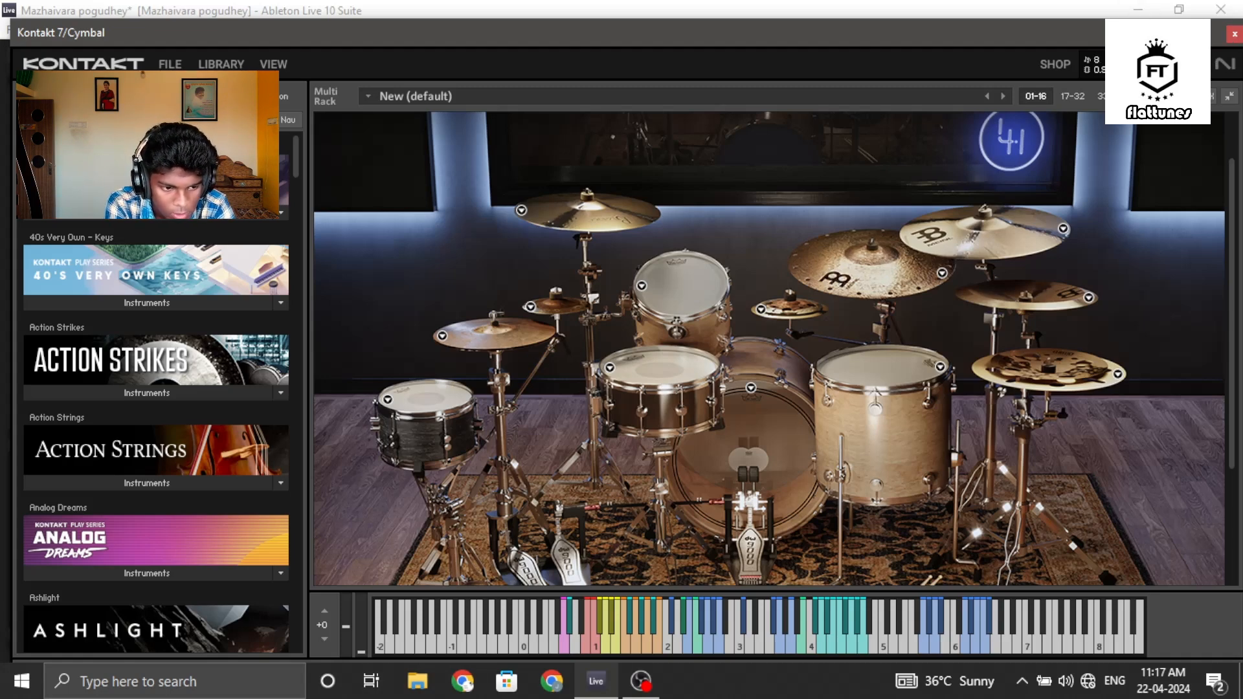
Unsolo the Snare track, audition the kick drum and floor tom in the Kit View, and close the Kontakt window
left_click_drag(712, 32, 763, 92)
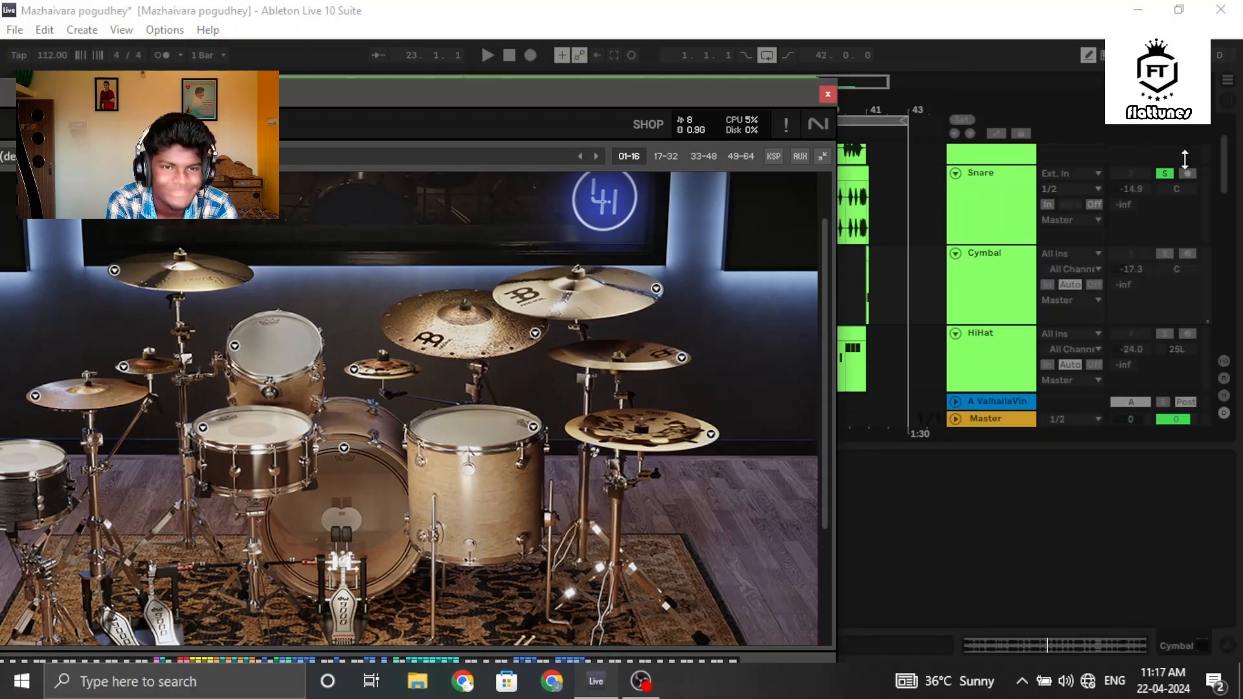
left_click(1169, 175)
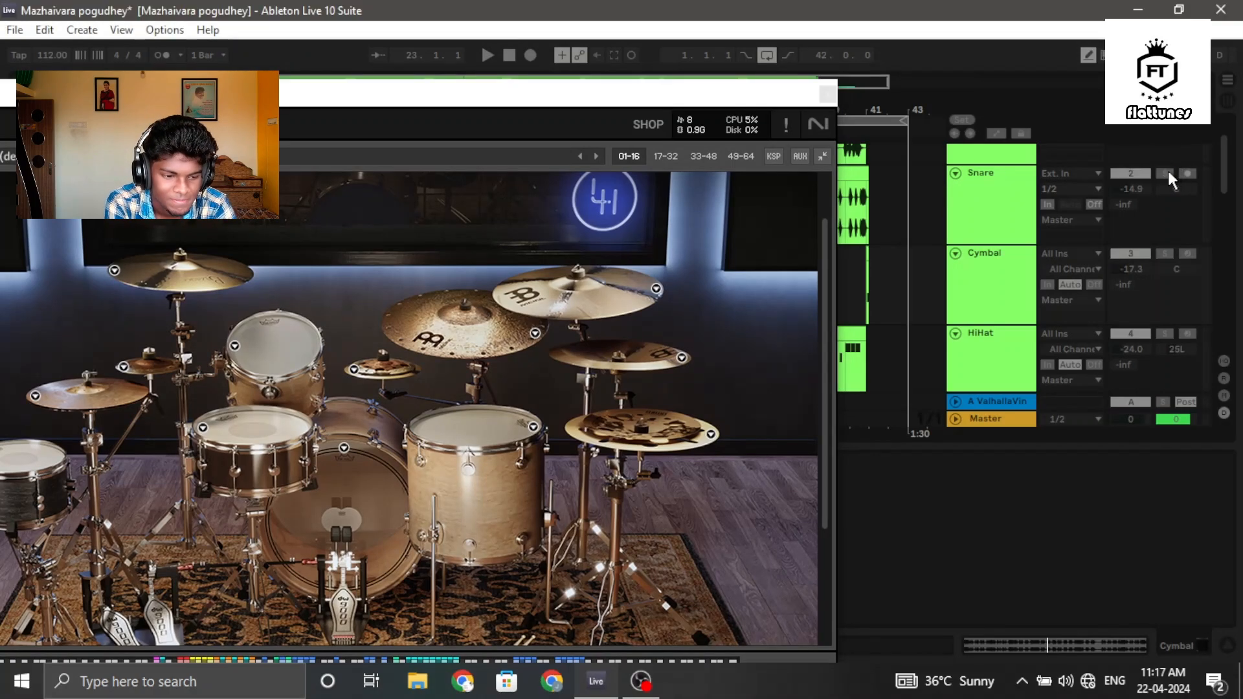
double_click(463, 103)
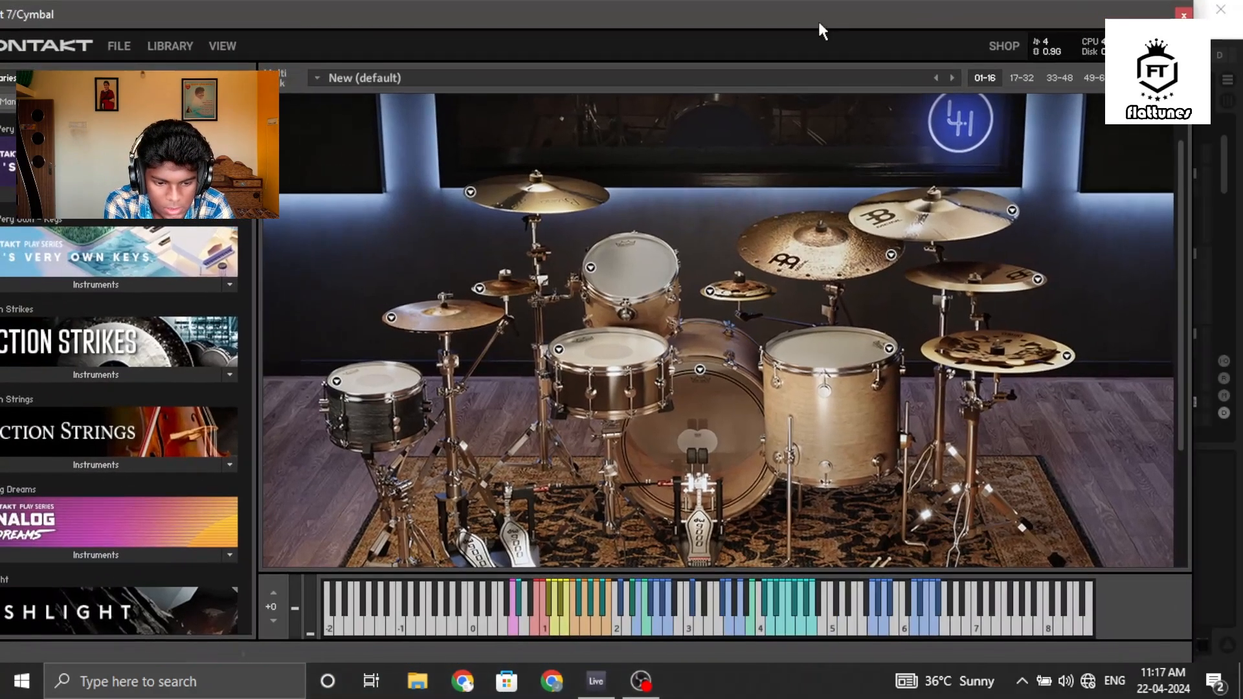
left_click(671, 531)
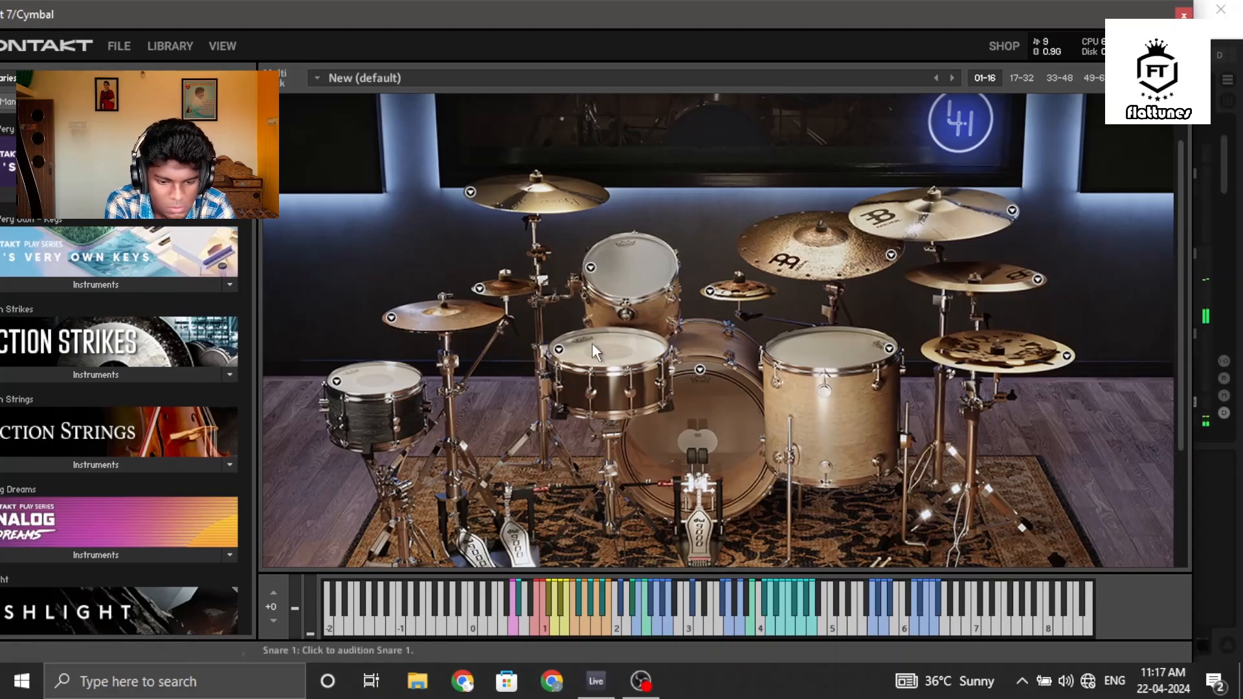
left_click(824, 363)
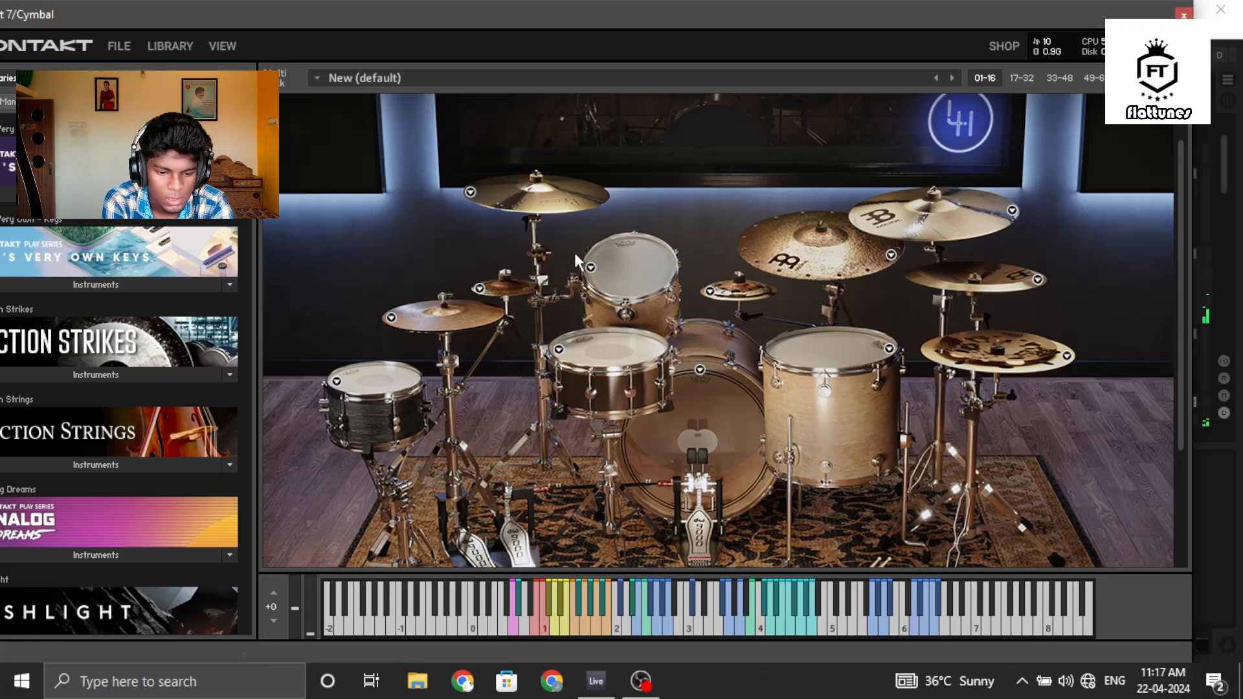
left_click(819, 351)
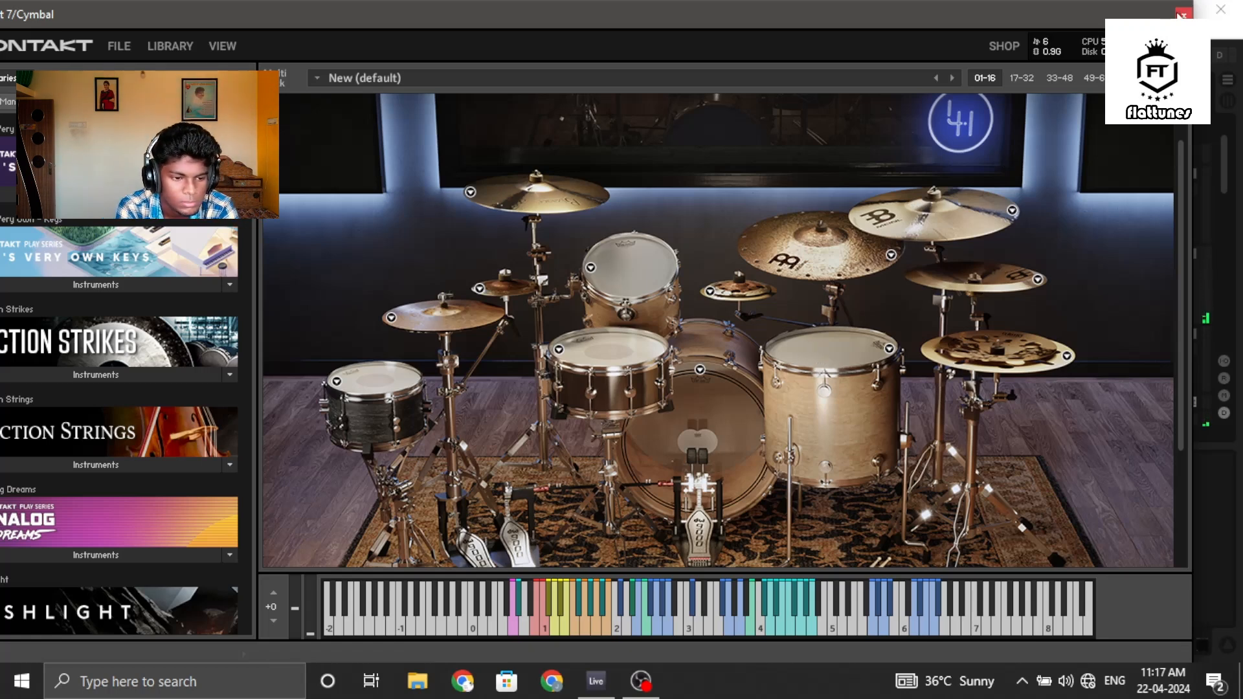
left_click(1181, 14)
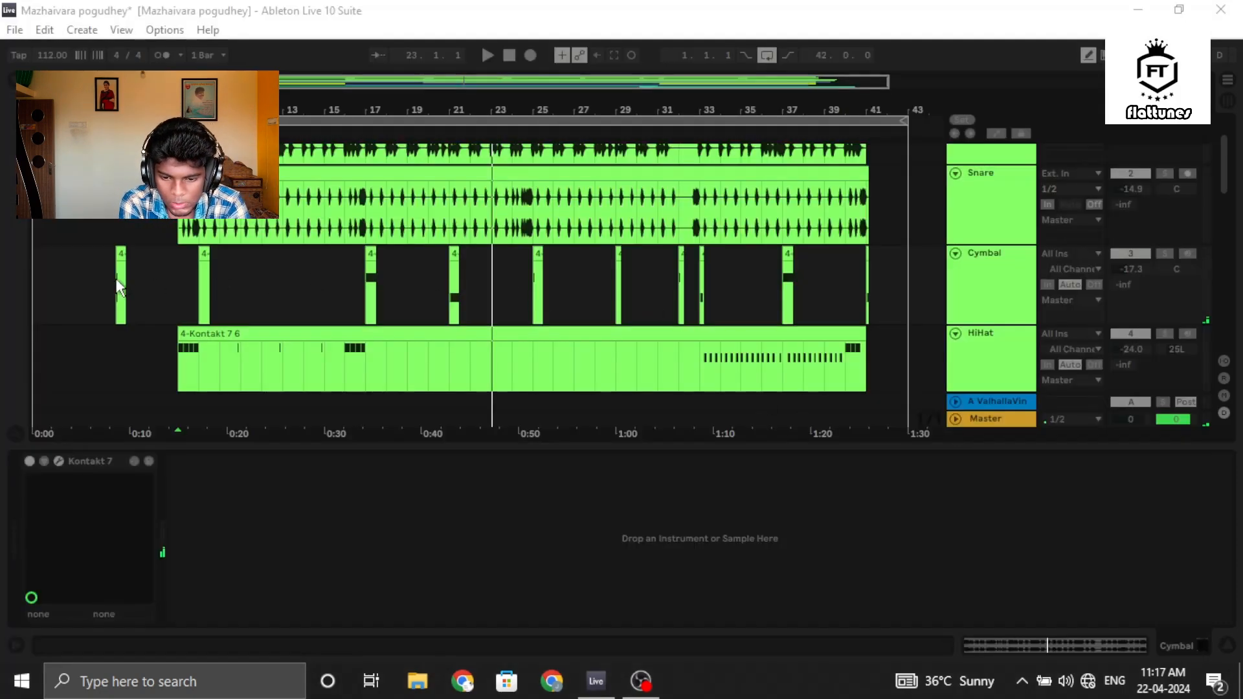
Solo the Cymbal track, listen to its clips at bars 5, 17, 21 and 25, and unsolo it
left_click(120, 299)
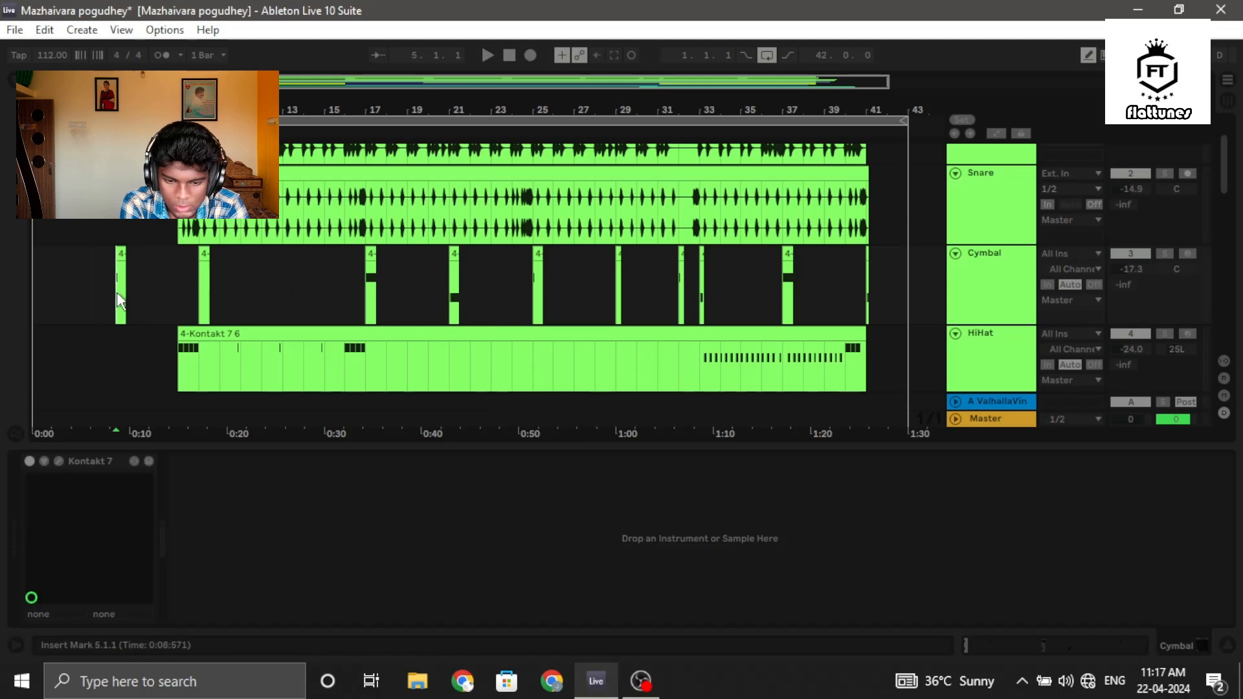
key("space")
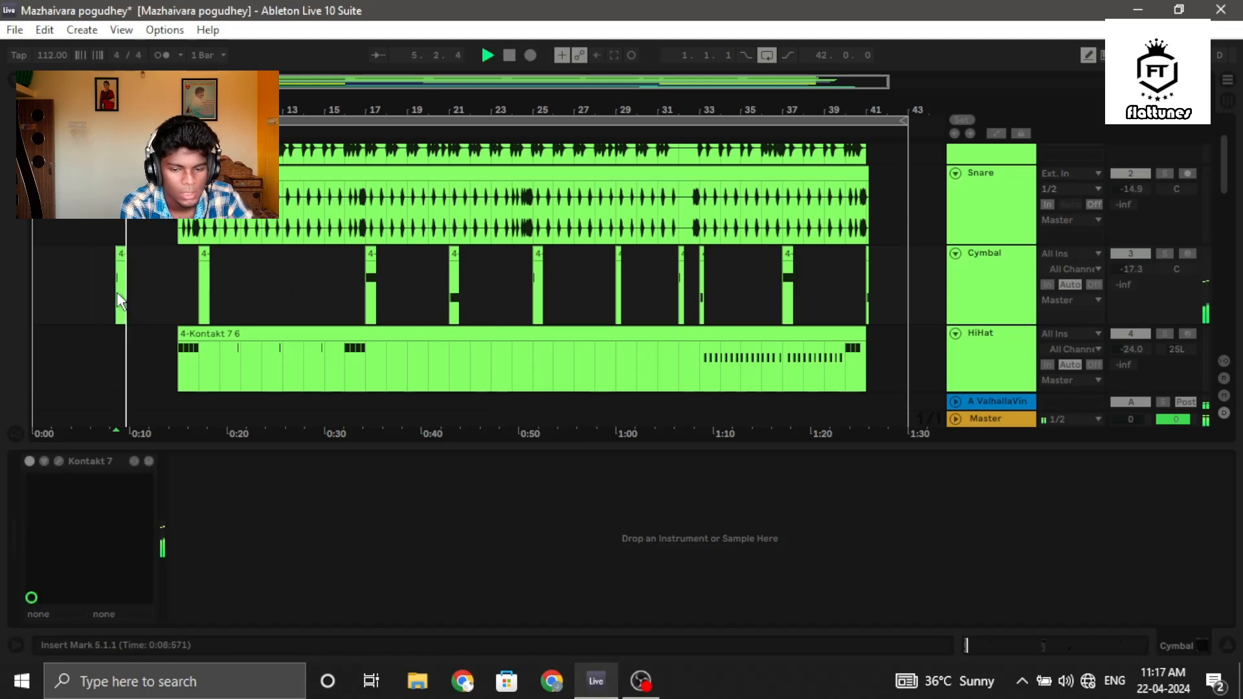
left_click(1164, 254)
key("space")
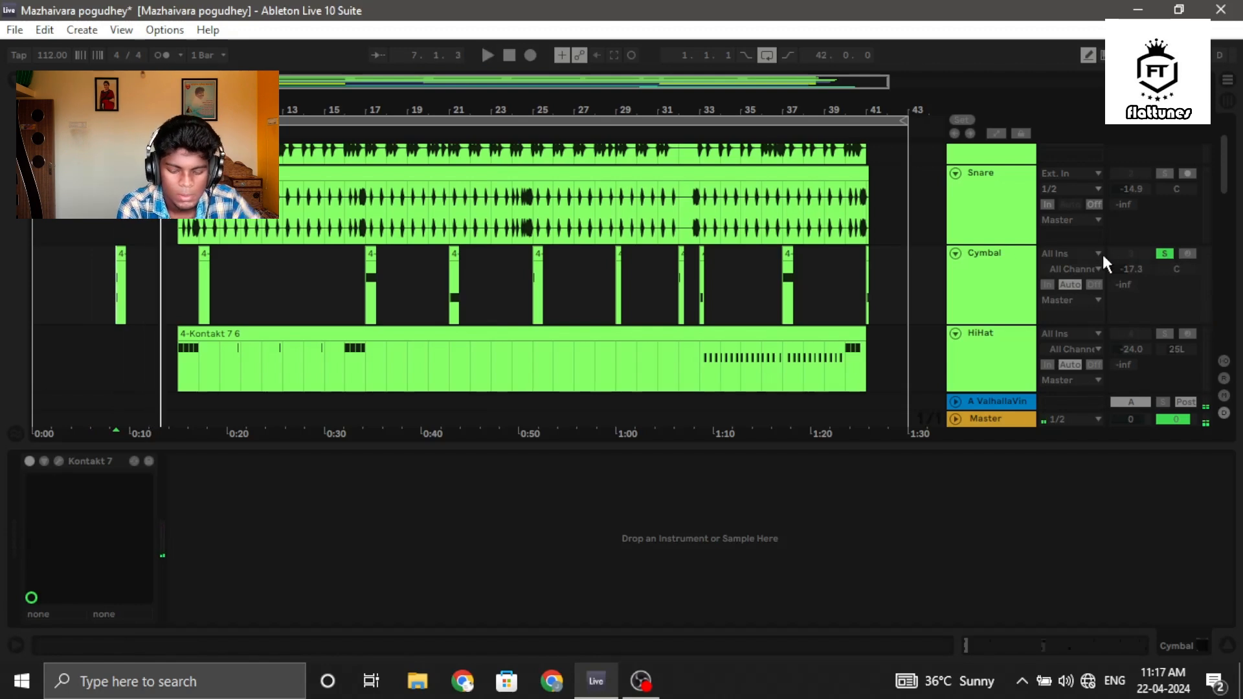
key("space")
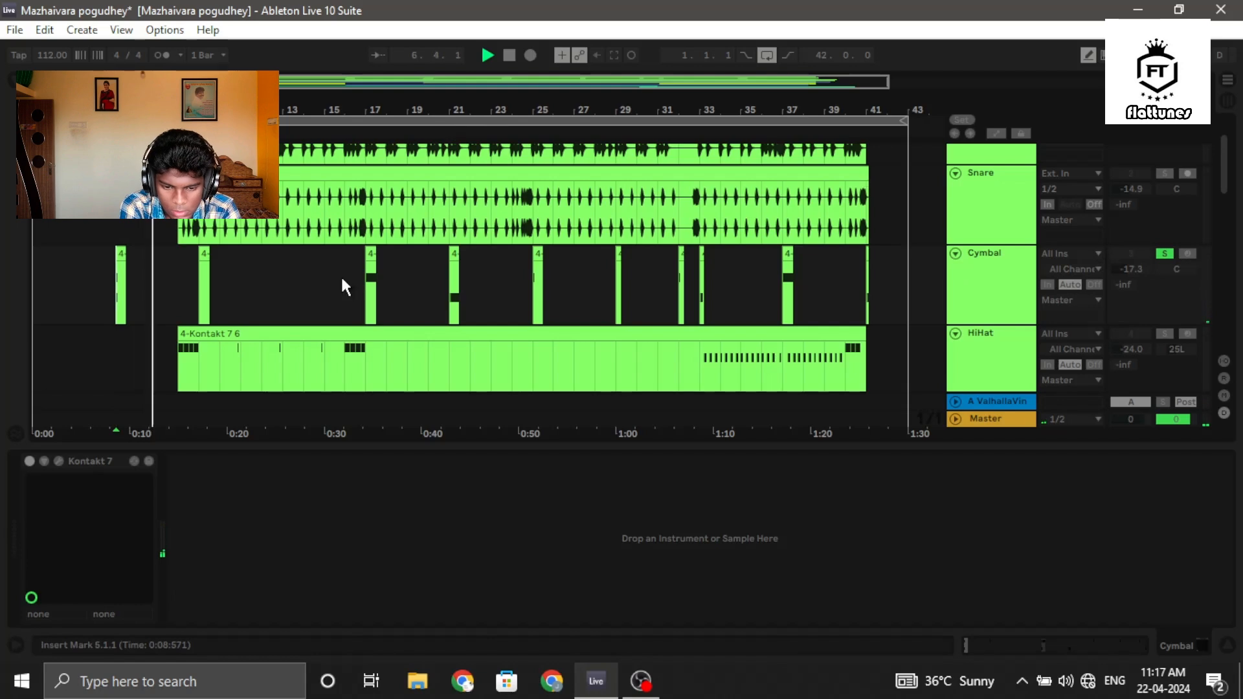
left_click(363, 295)
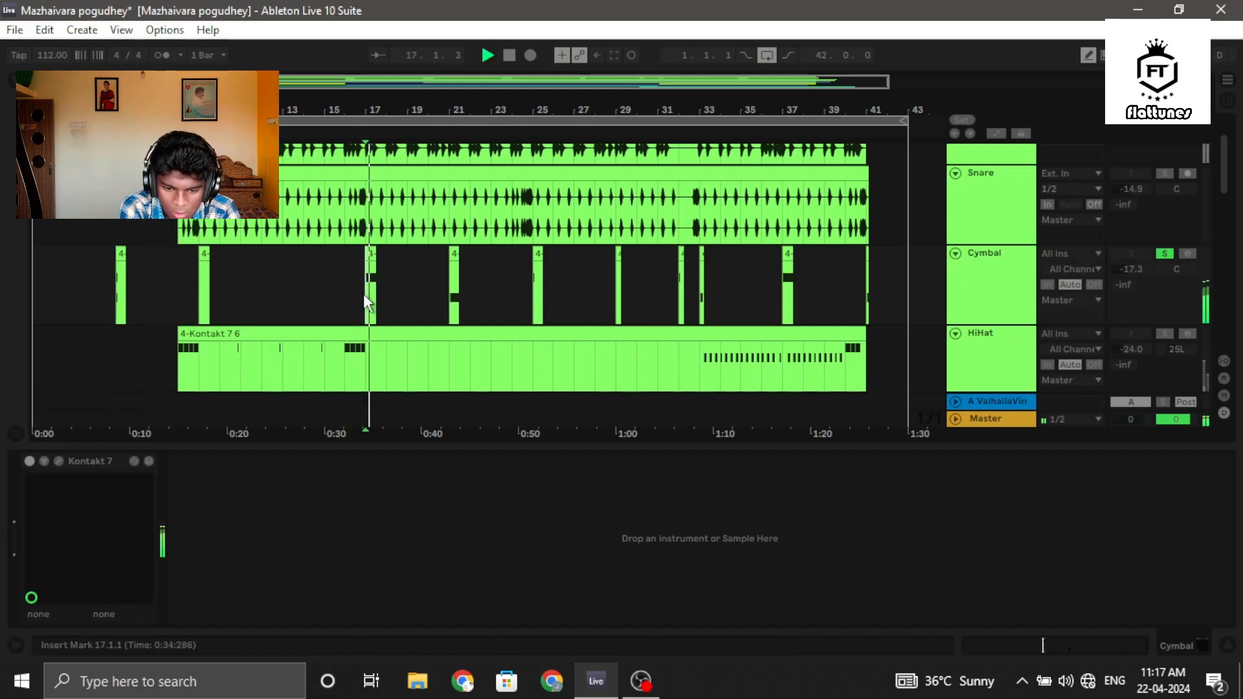
left_click(447, 315)
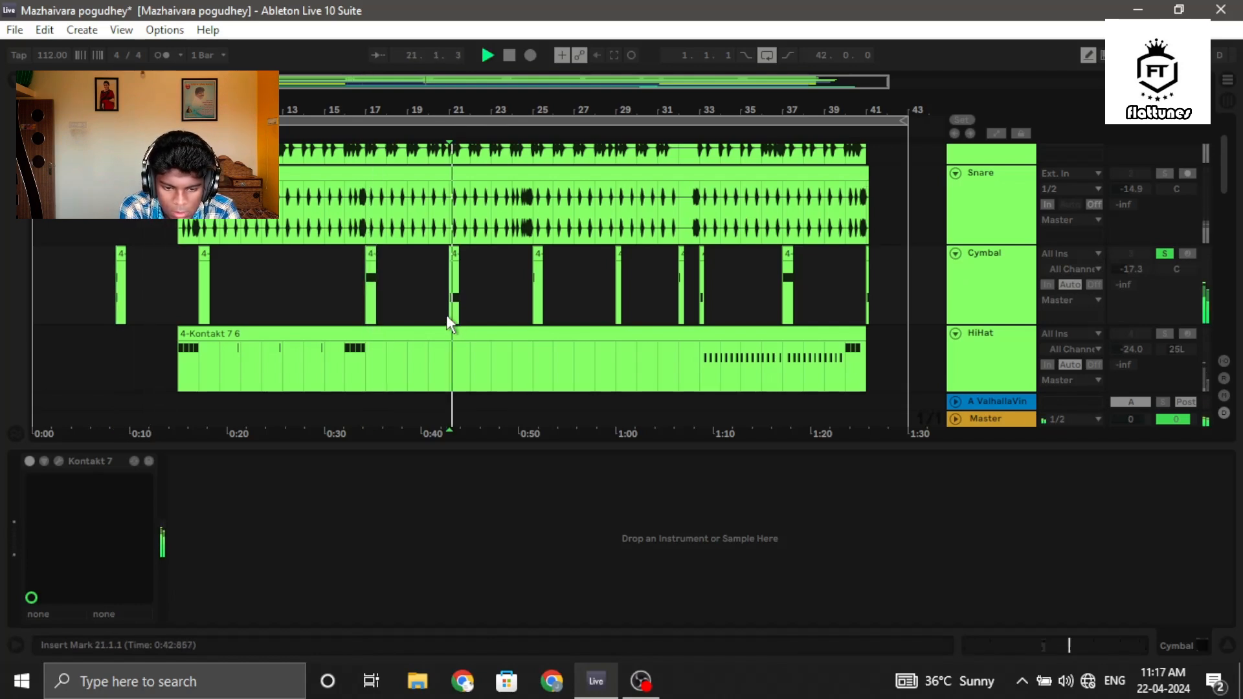
left_click(536, 315)
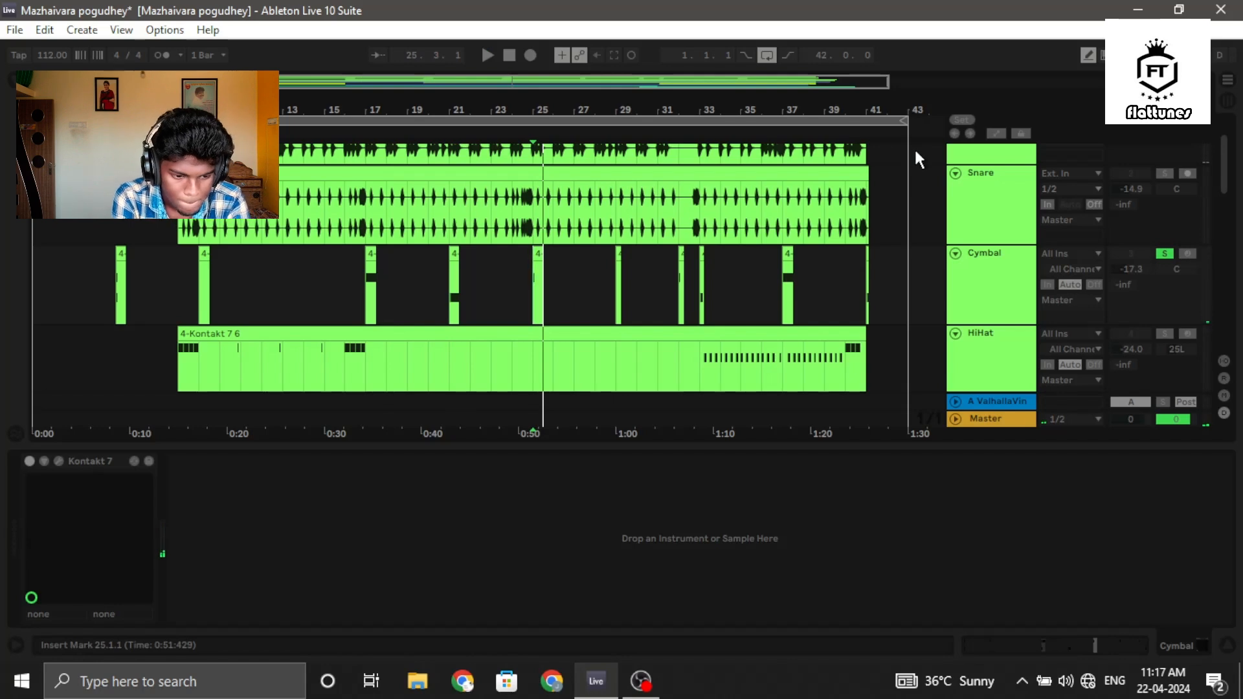
left_click(1164, 253)
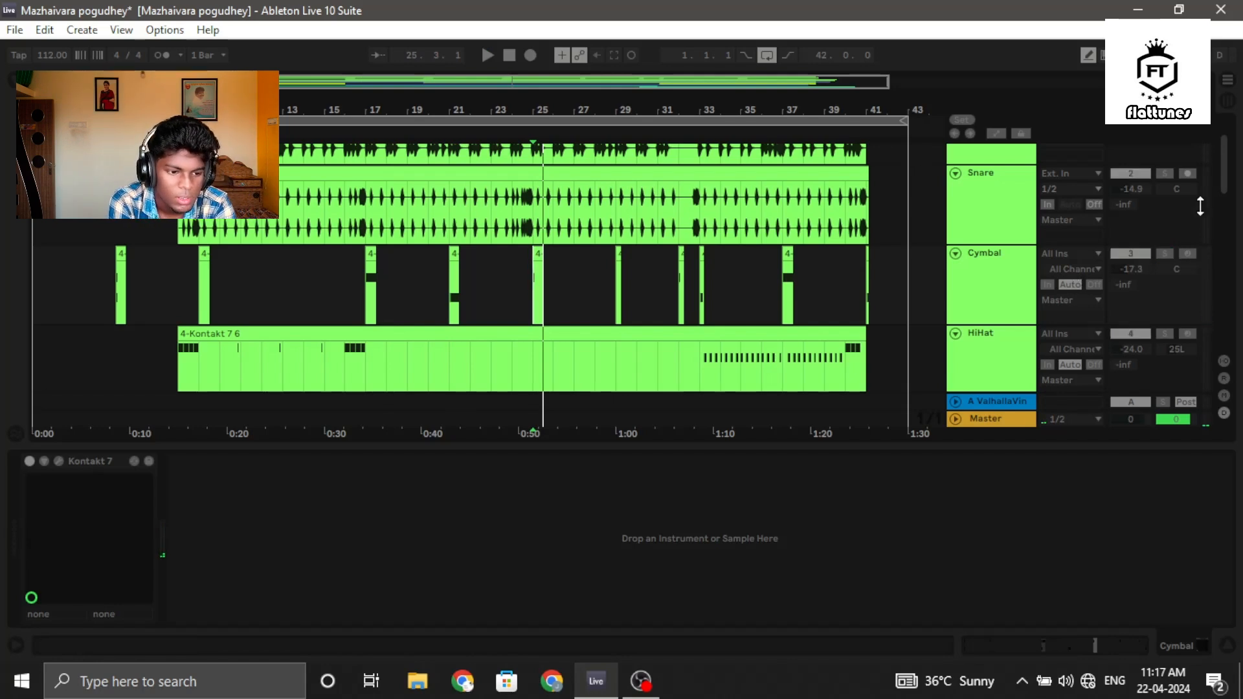
Solo the HiHat, Kick, Cymbal and Snare tracks together
scroll(1223, 179, "down", 5)
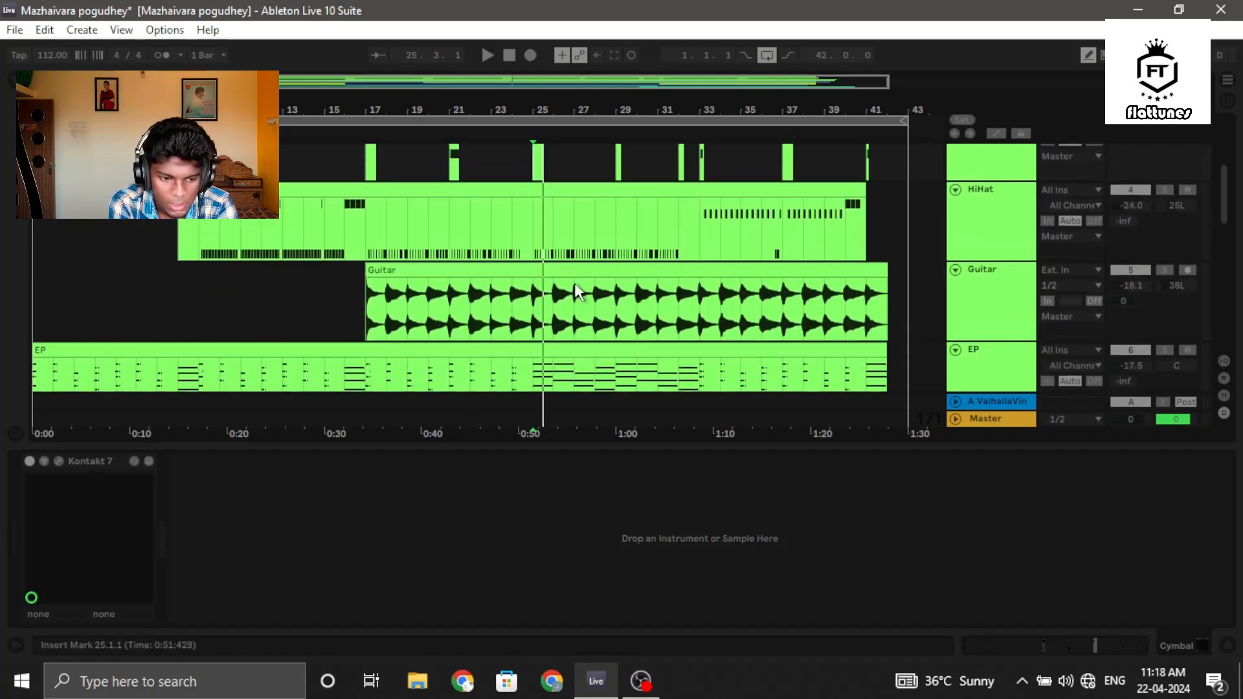
left_click(1164, 189)
scroll(1235, 153, "up", 6)
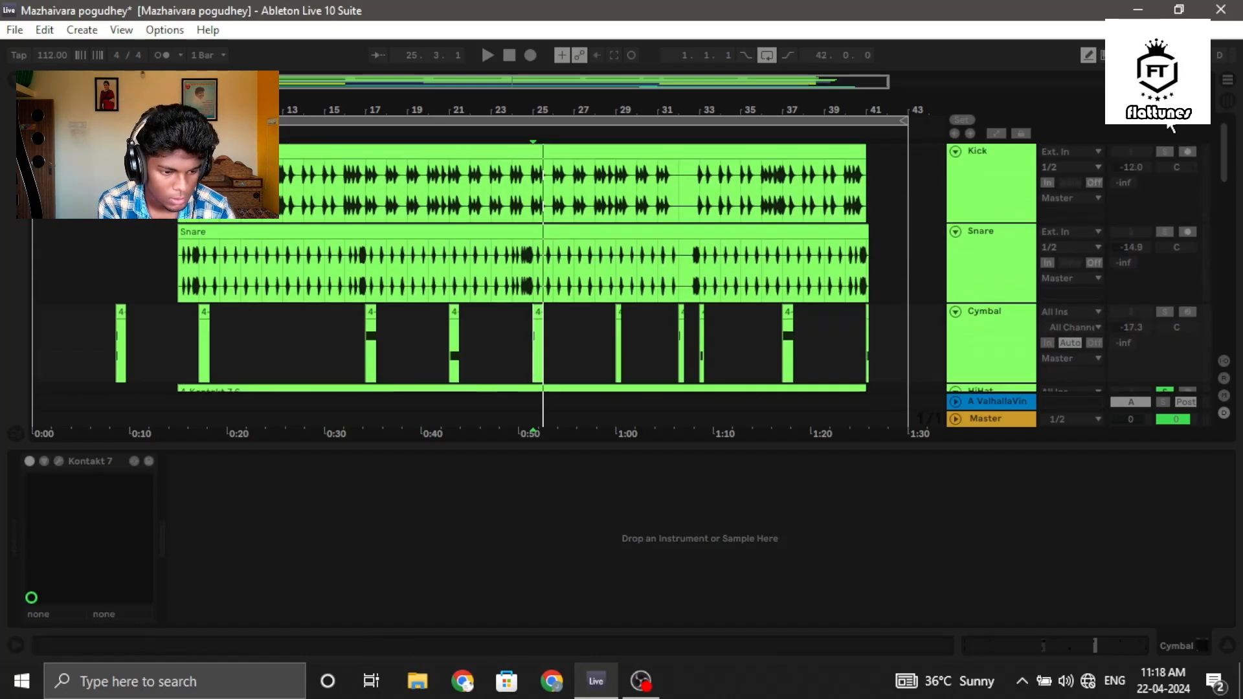
left_click(1164, 152)
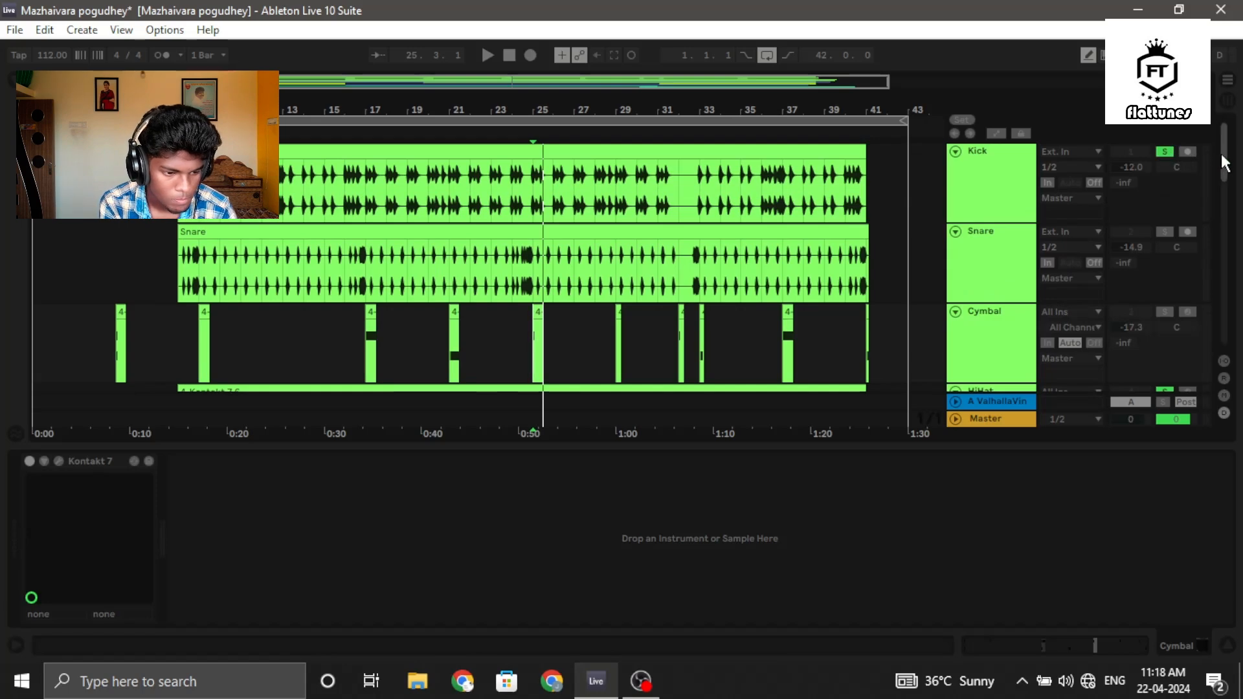
scroll(1223, 166, "down", 2)
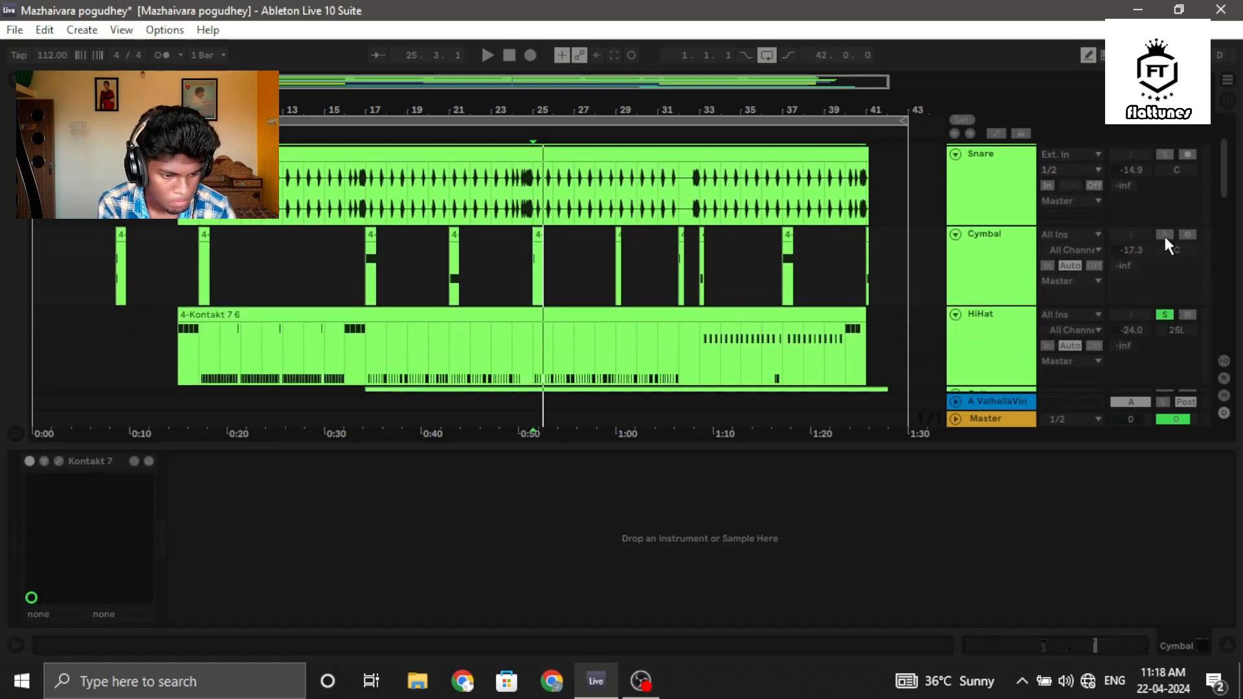
left_click(1164, 234)
scroll(1223, 180, "up", 2)
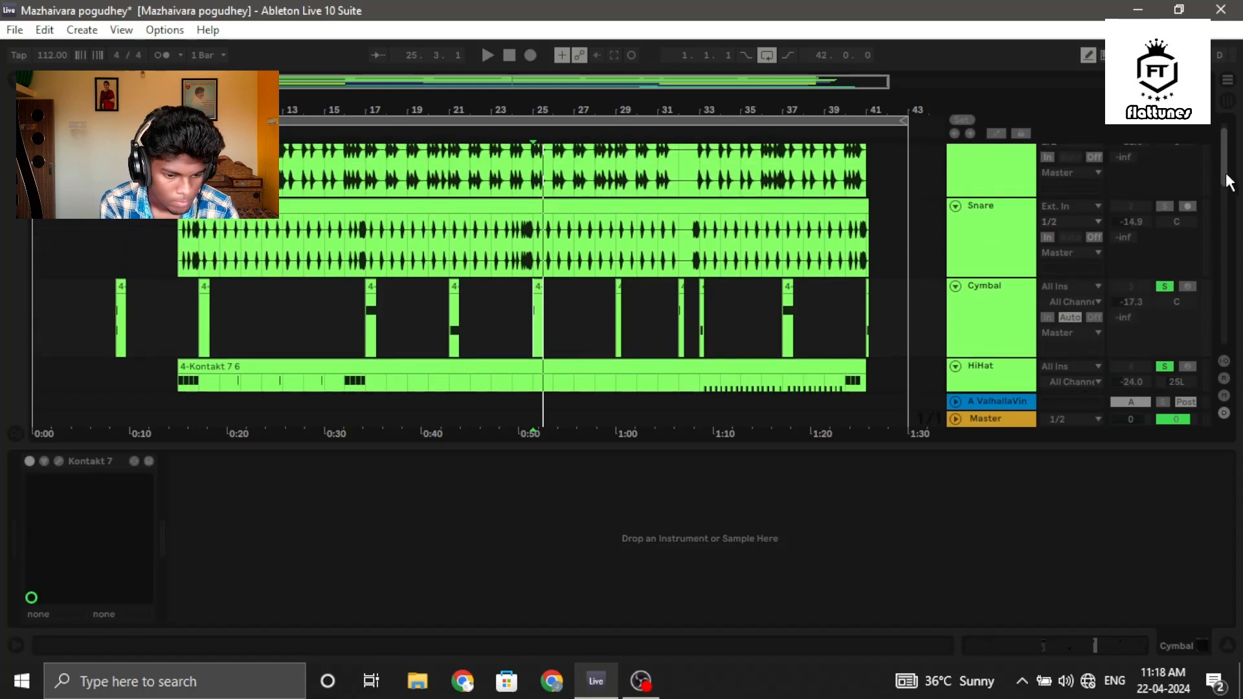
left_click(1164, 207)
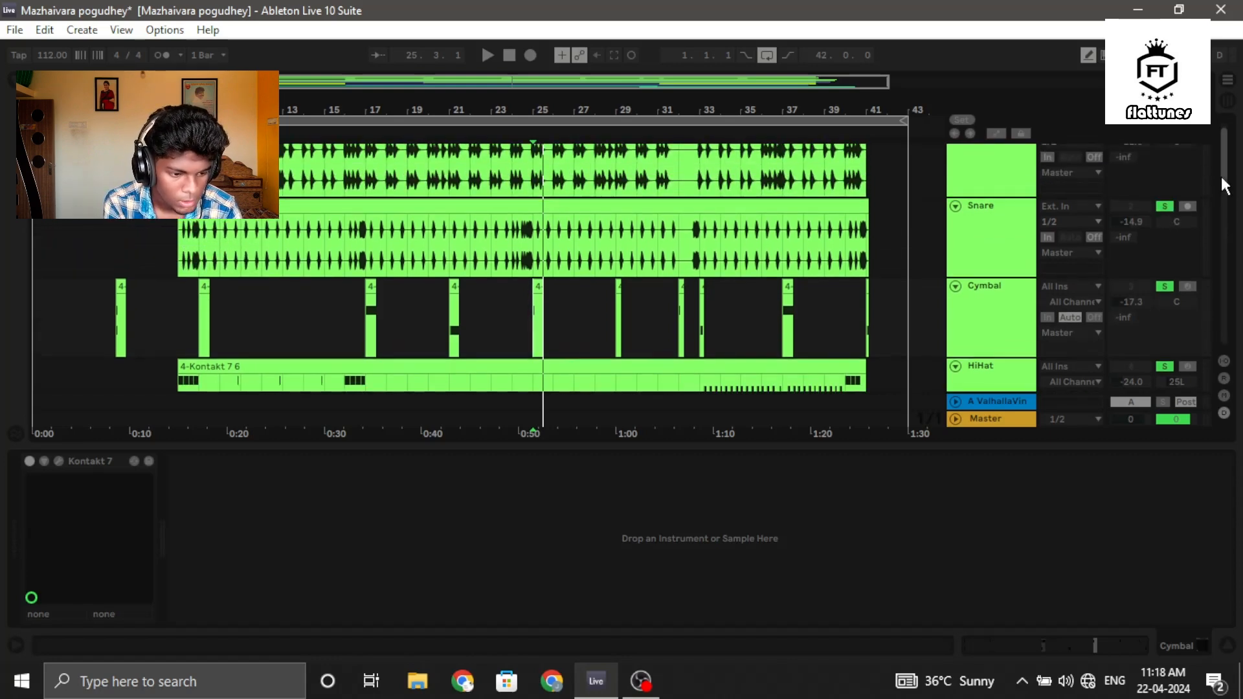
Listen to the soloed drum tracks together from bar 8 up to bar 17
left_click_drag(1222, 179, 1222, 114)
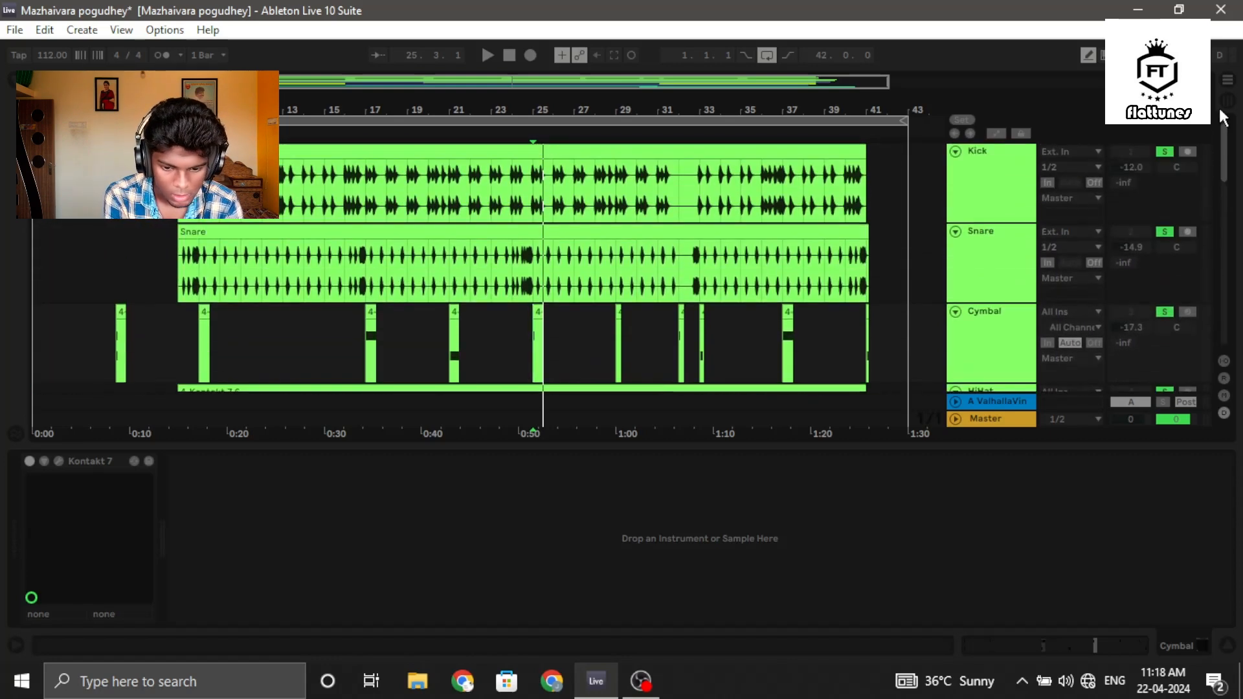
left_click(114, 331)
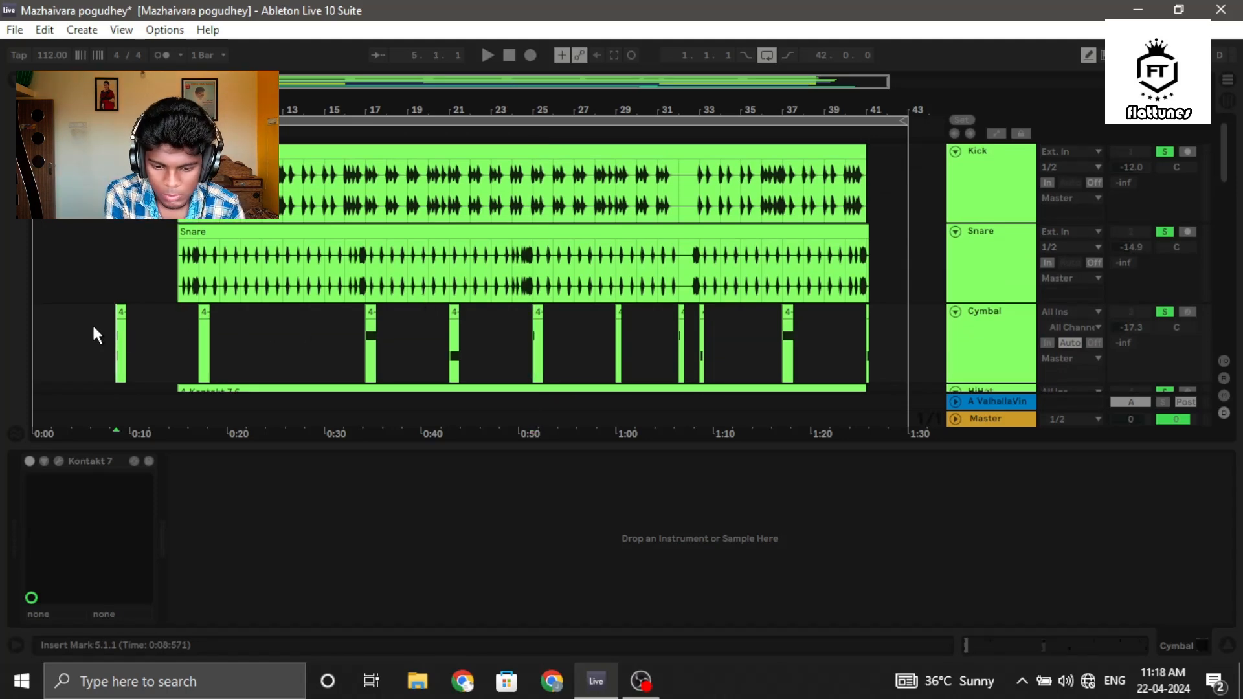
left_click(170, 351)
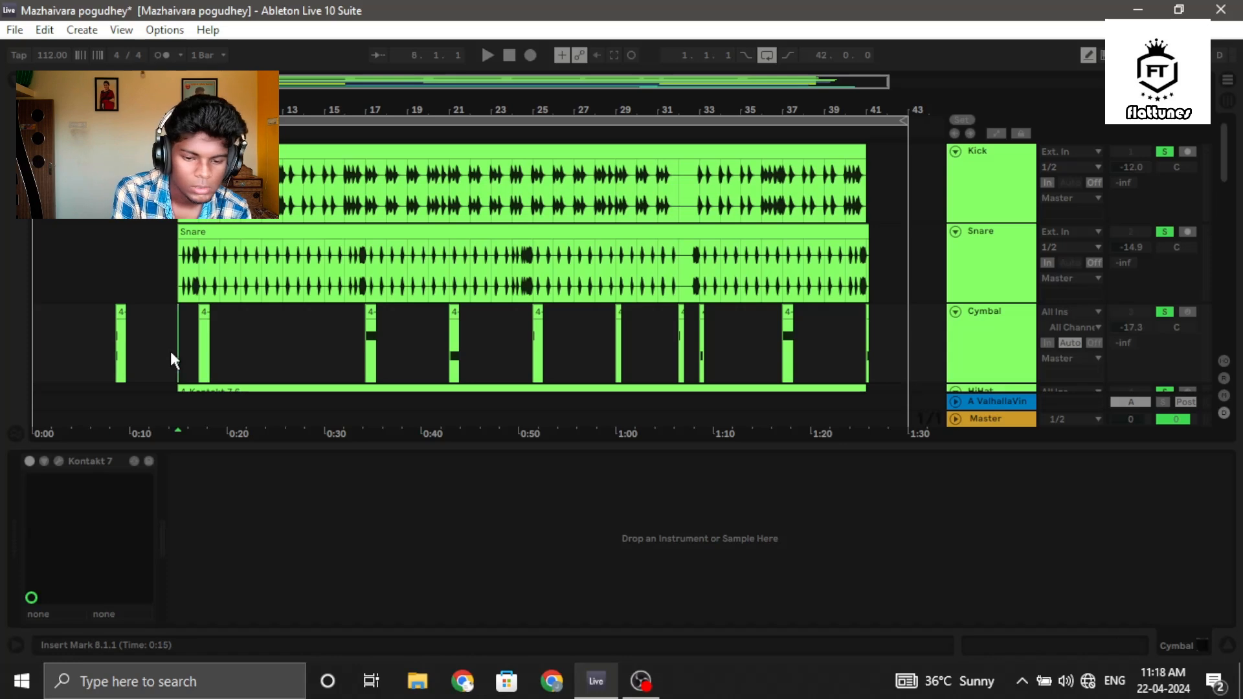
key("space")
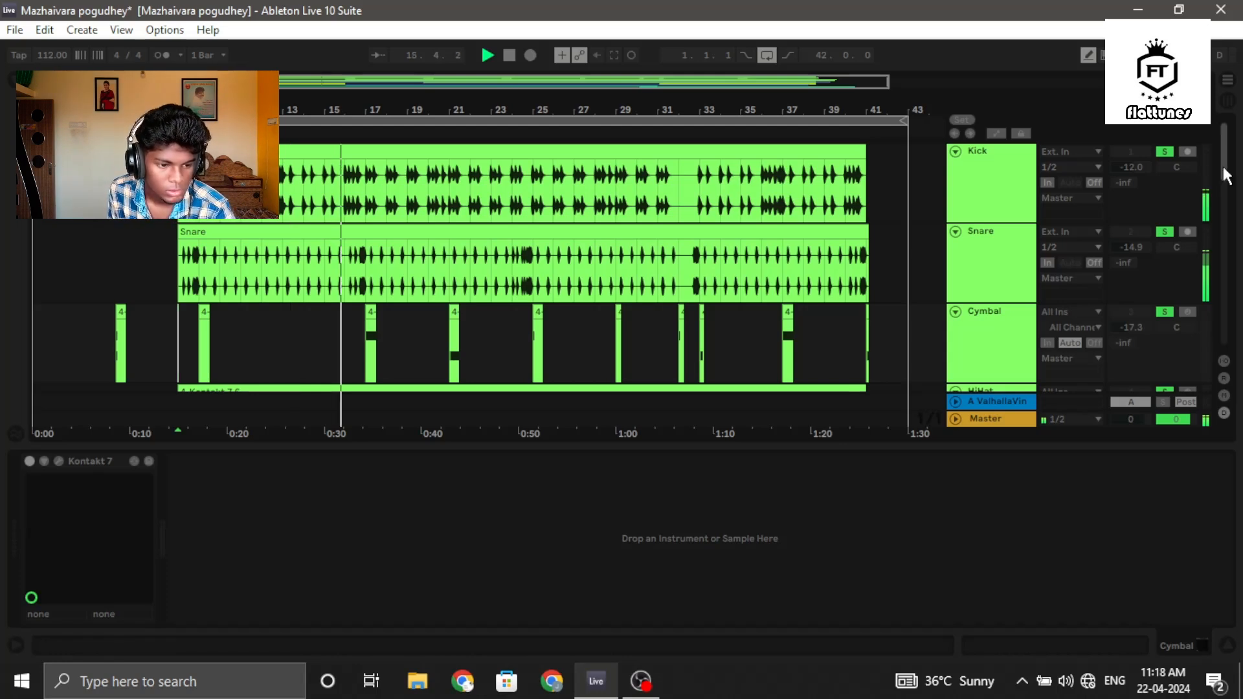
left_click_drag(1226, 173, 1225, 193)
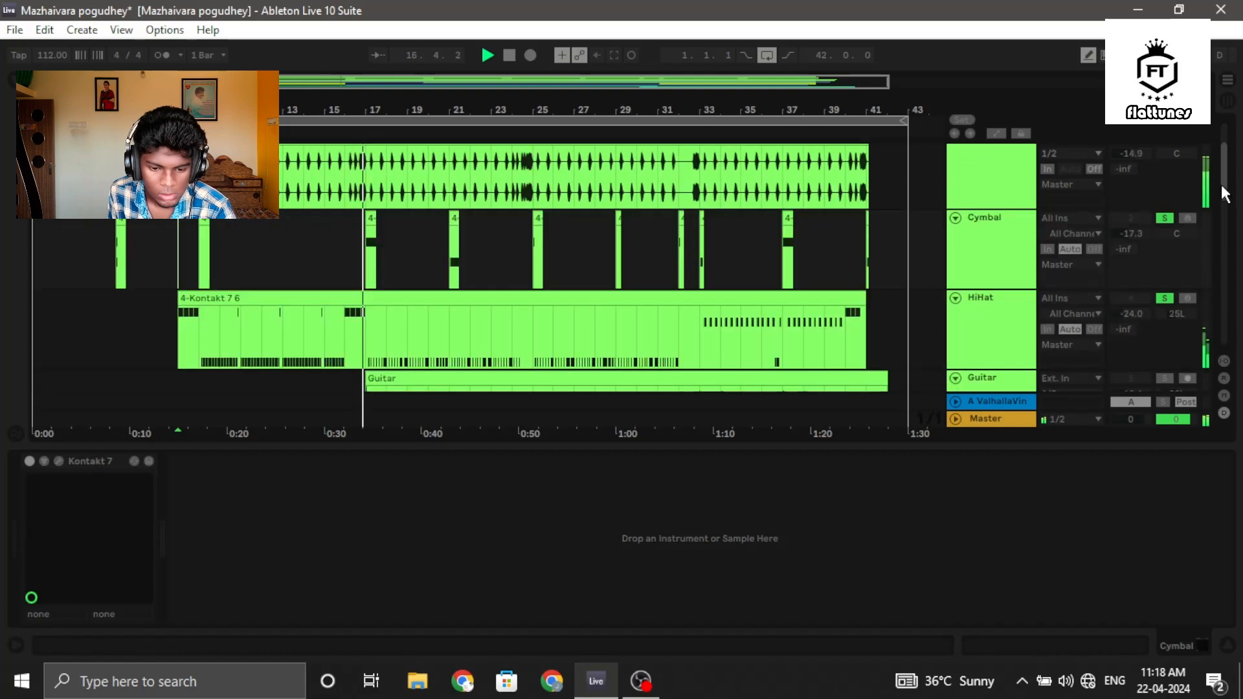
key("space")
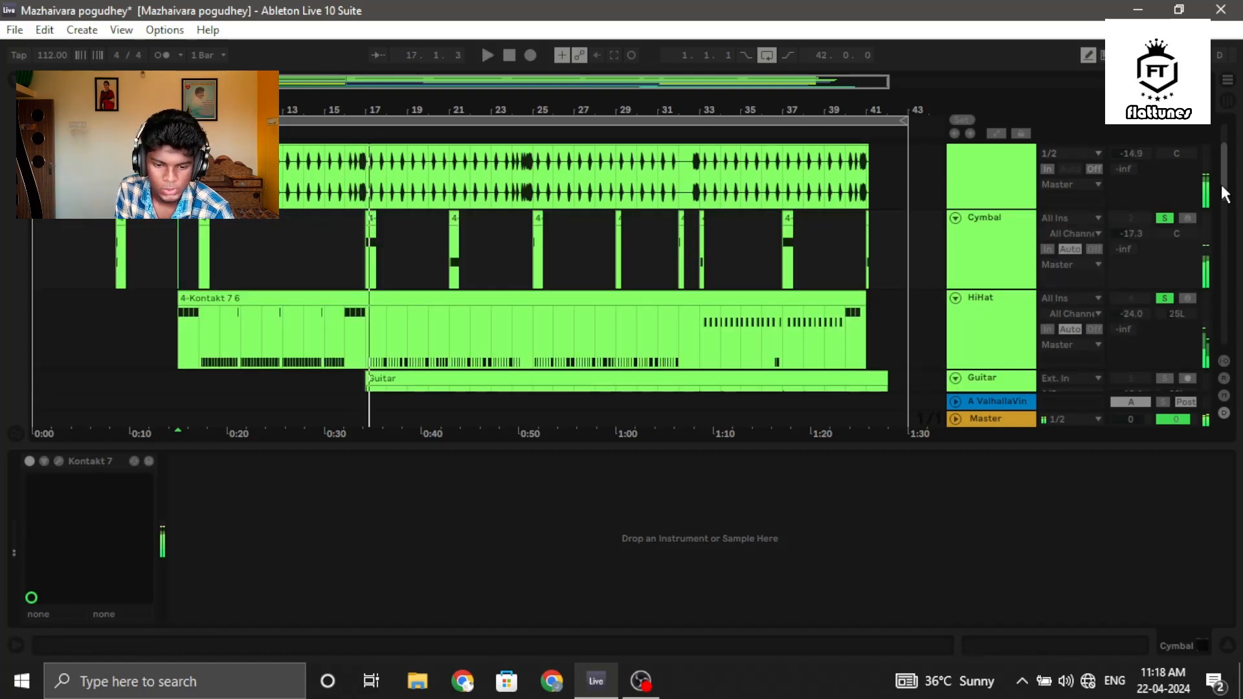
Listen to the soloed drums from bar 17 up to bar 25, and unsolo all the drum tracks
left_click(361, 332)
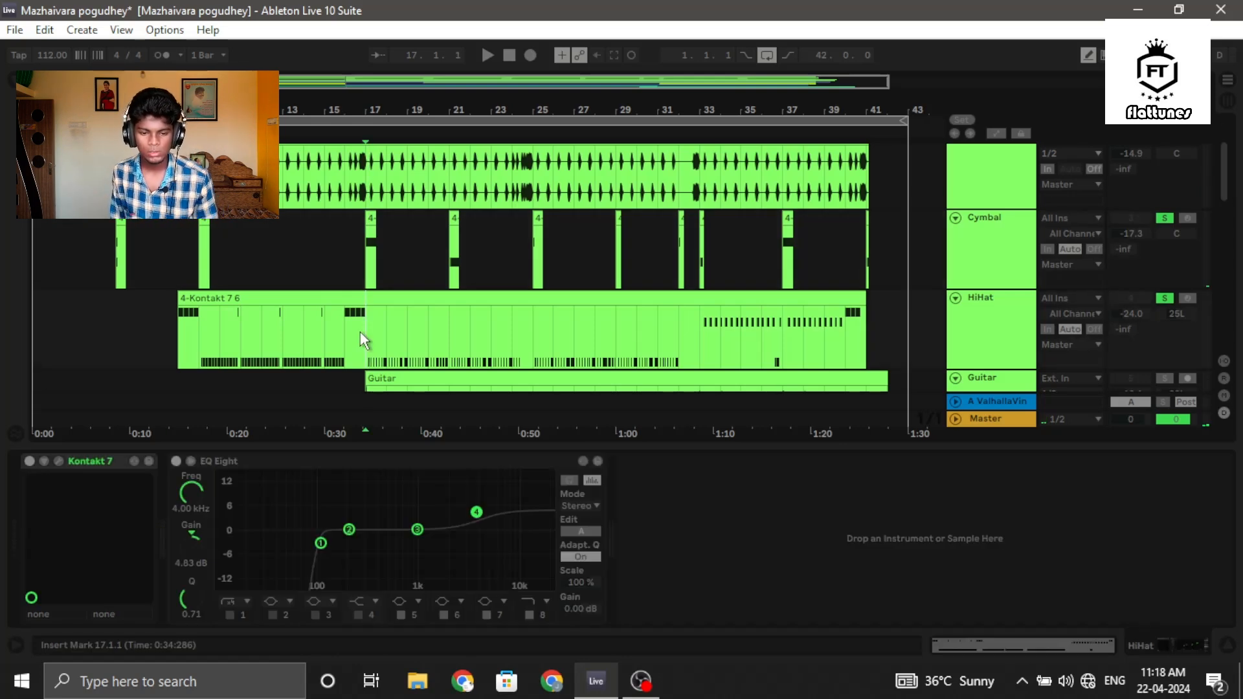
key("space")
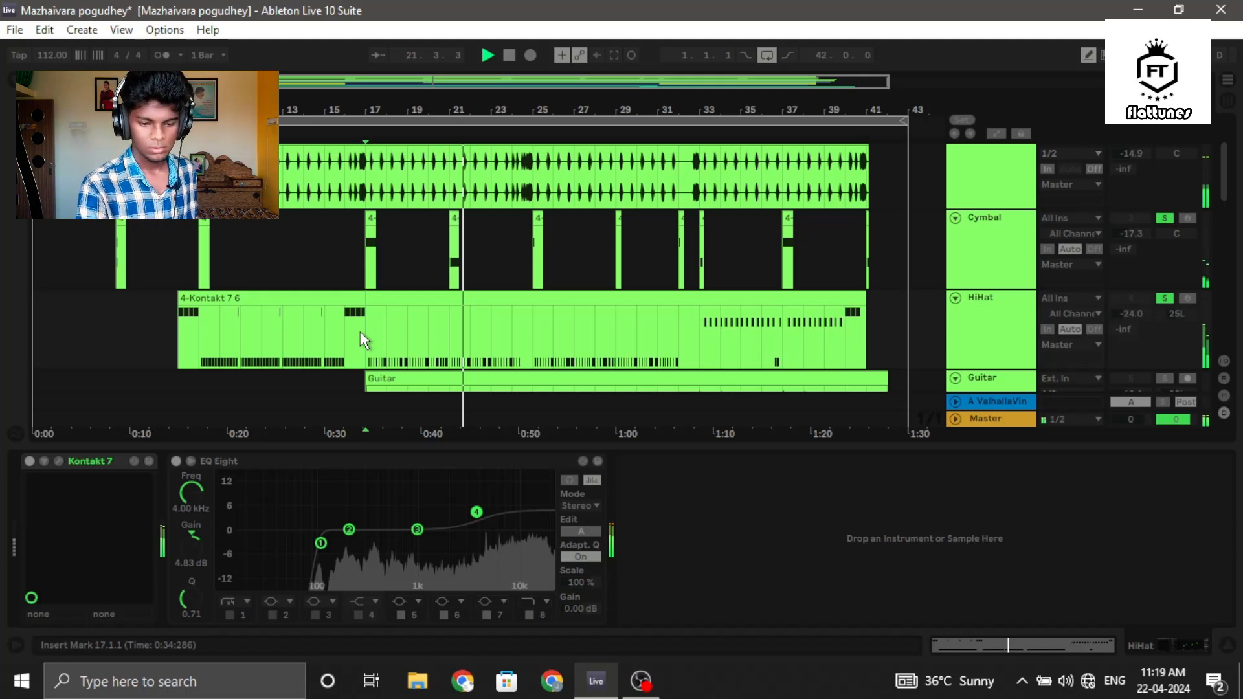
key("space")
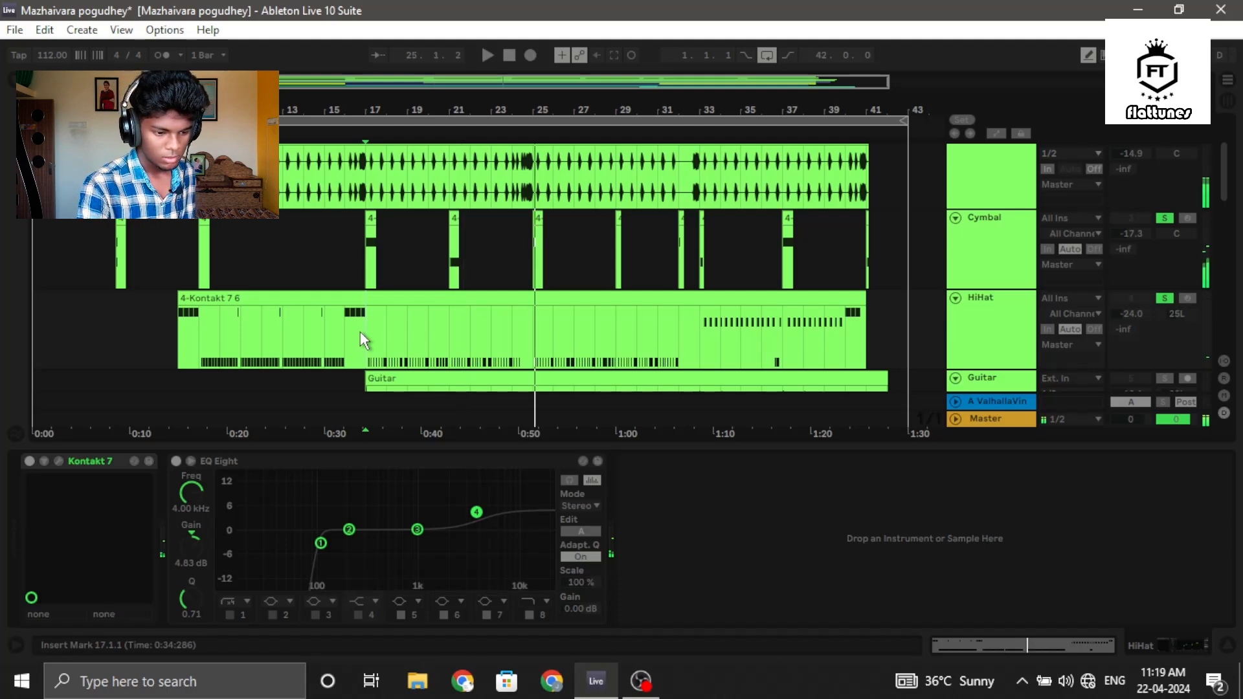
left_click(1163, 298)
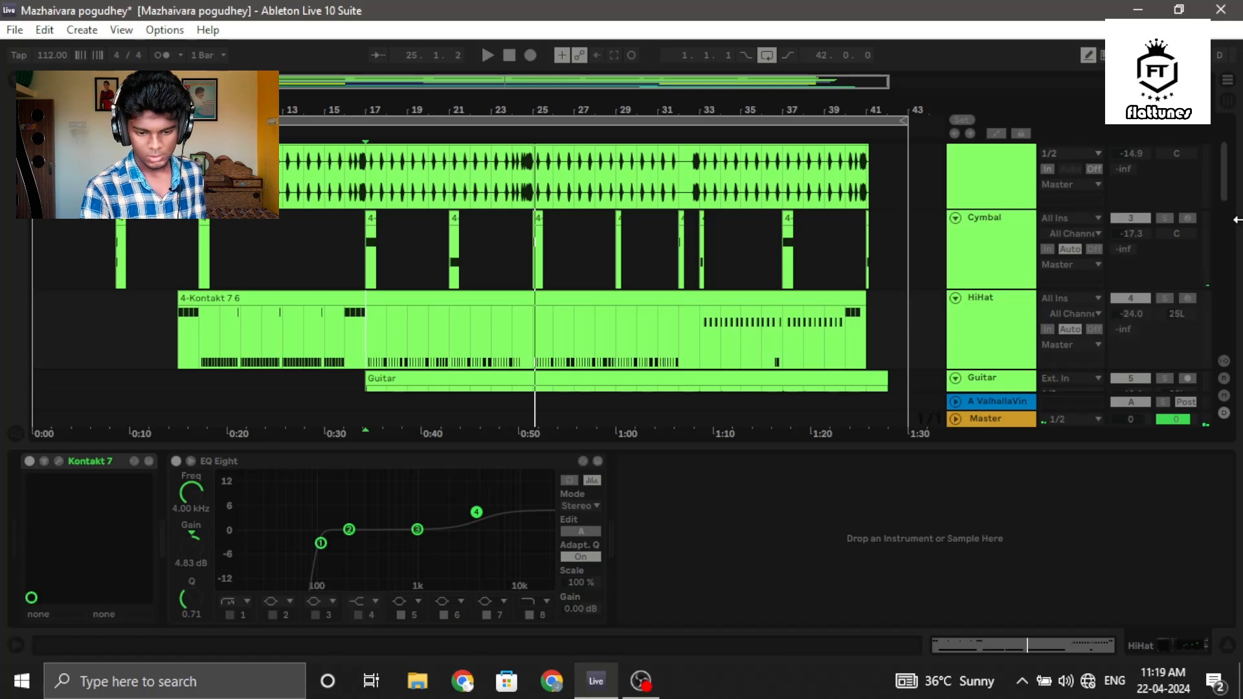
Solo the Guitar track, listen to it from bar 16, unsolo it and stop playback
scroll(1208, 193, "down", 3)
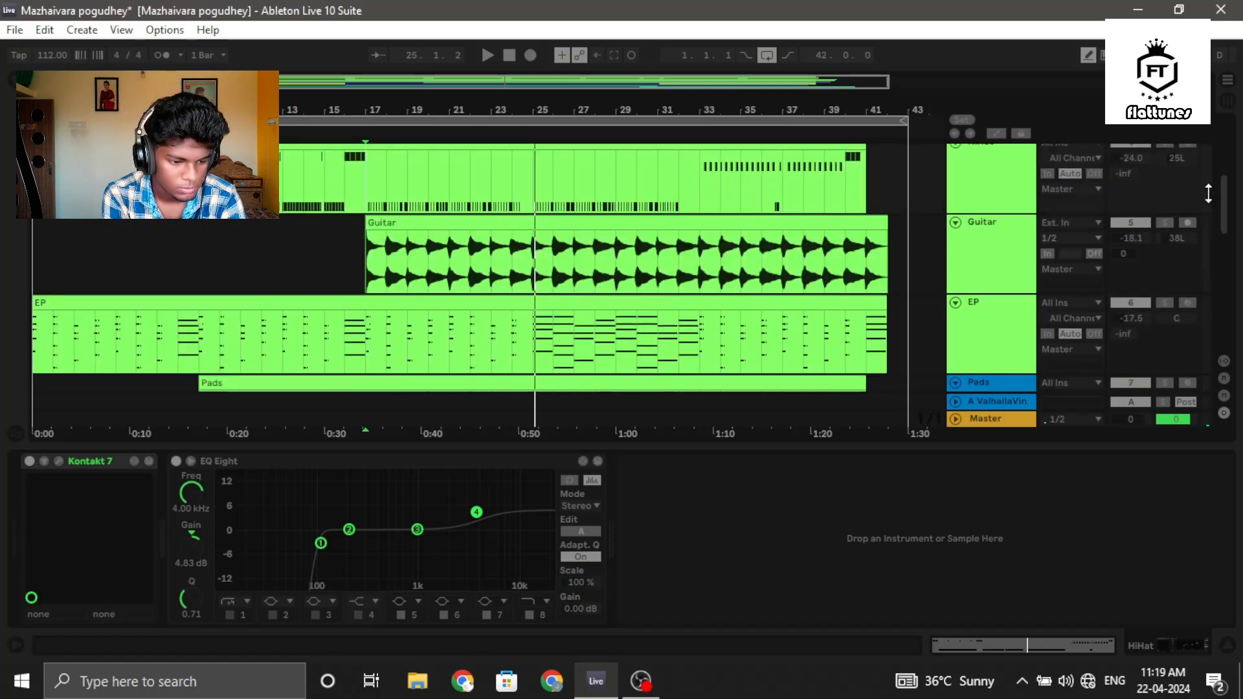
left_click(1164, 222)
left_click(367, 272)
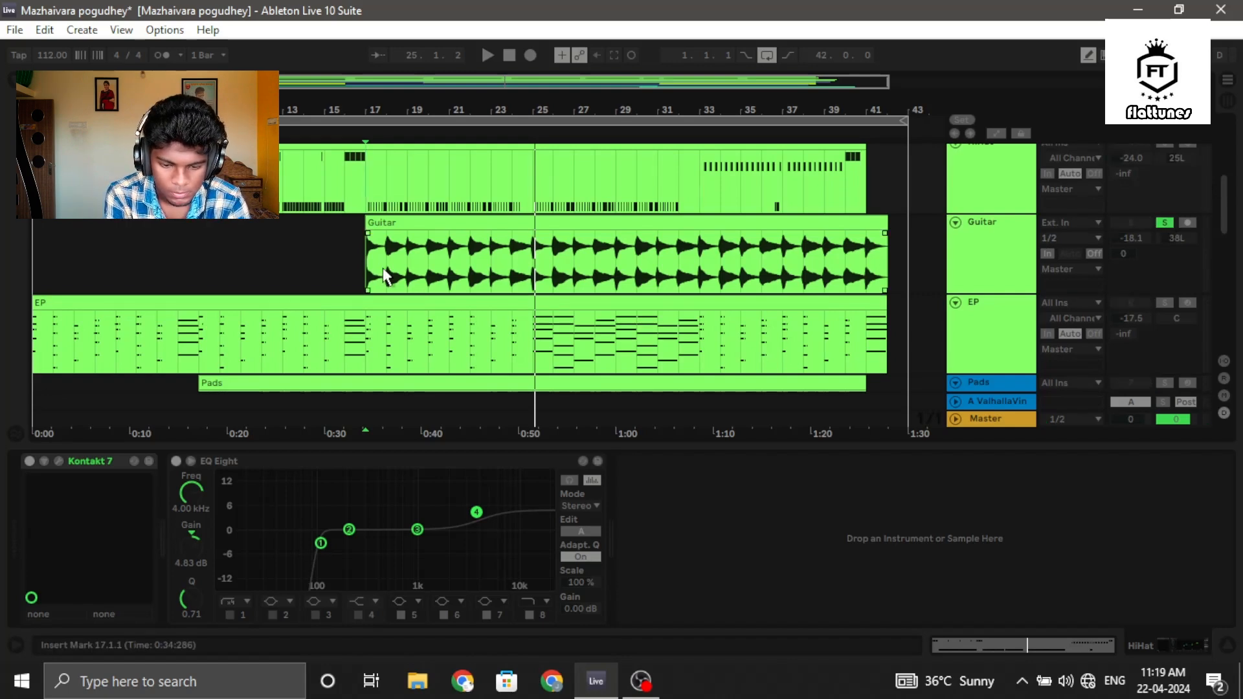
left_click(345, 267)
key("space")
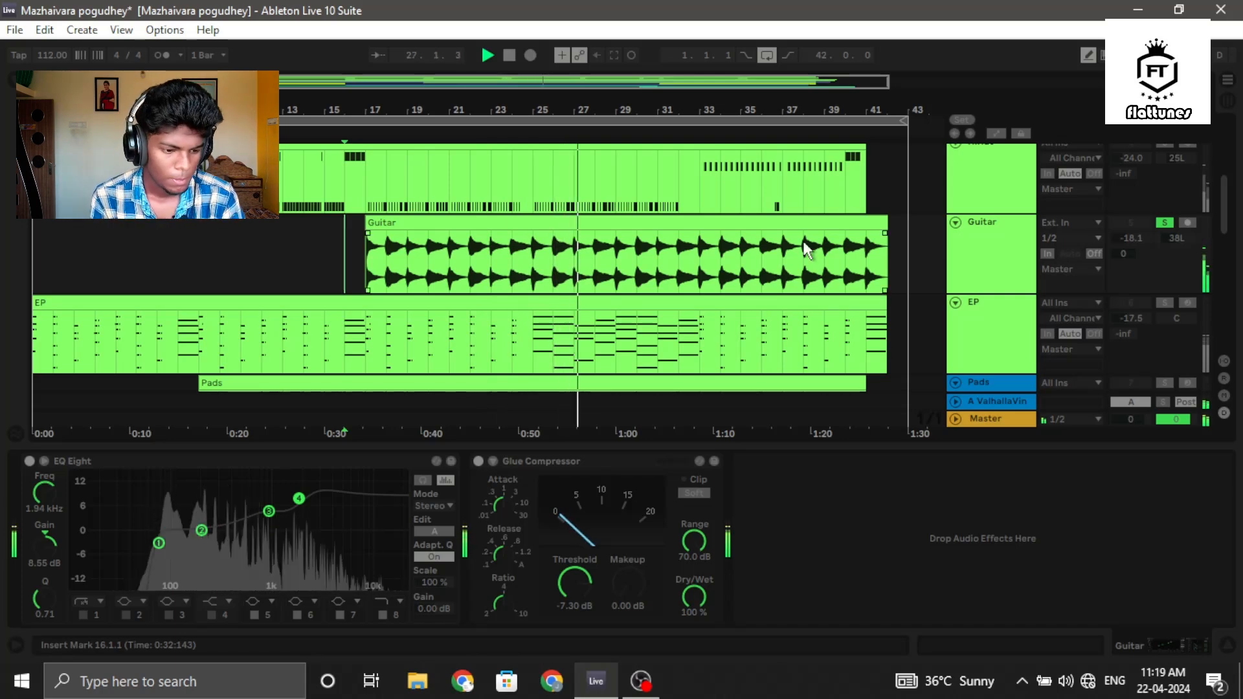
scroll(1222, 226, "down", 1)
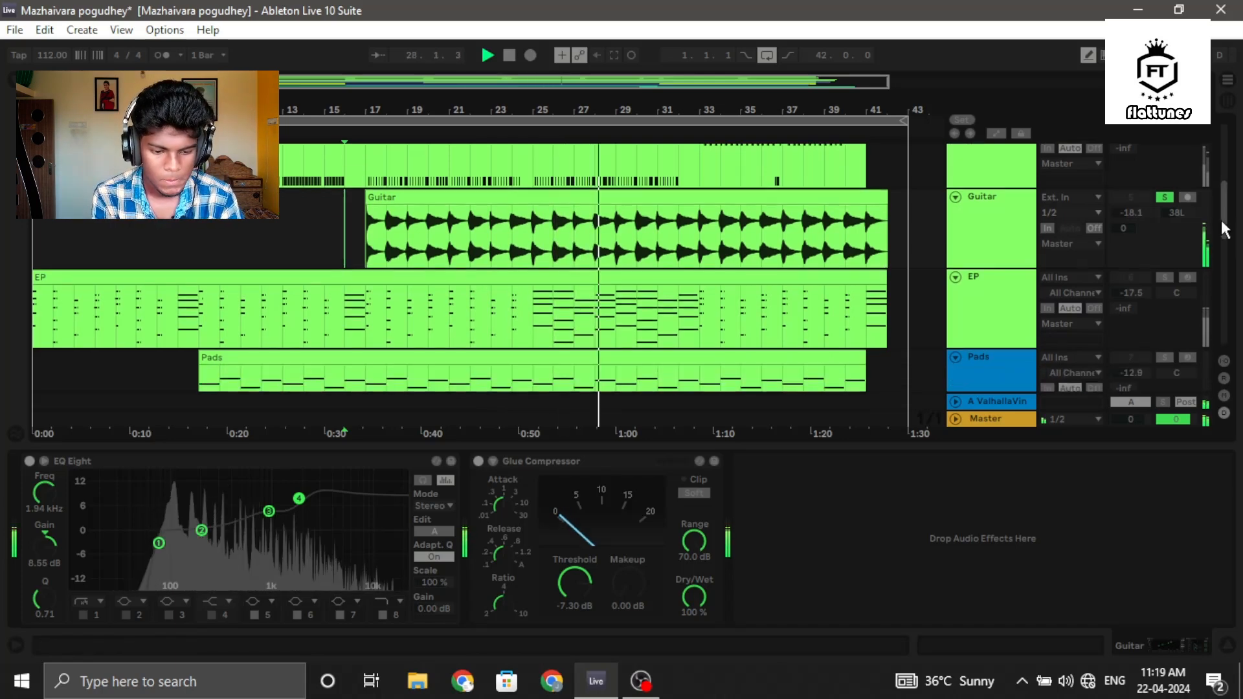
scroll(1223, 232, "down", 1)
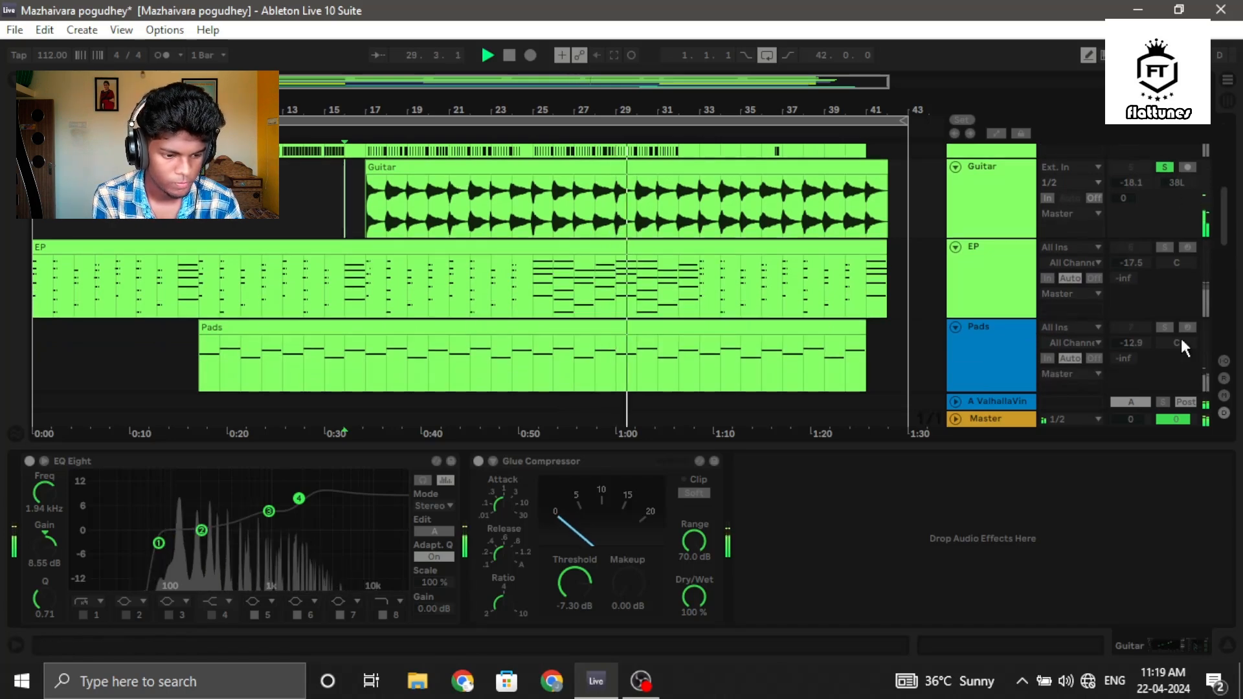
left_click(1167, 165)
key("space")
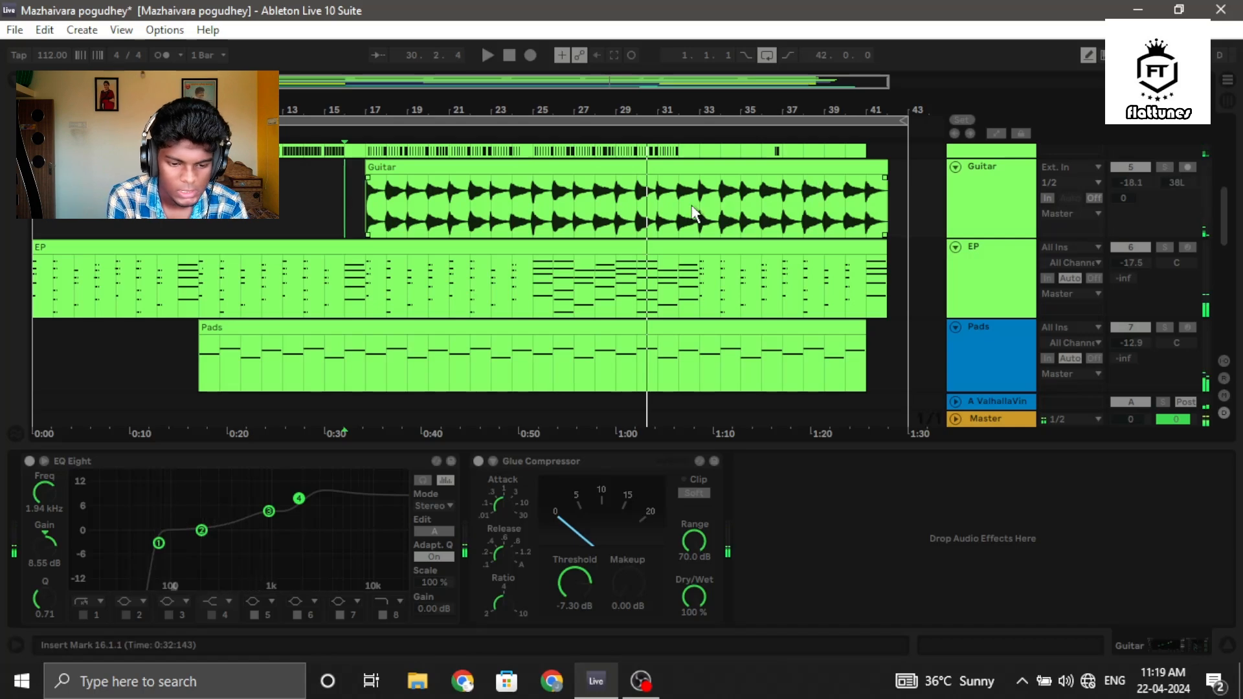
Select the EP clip, solo its track, and view its Addictive Keys instrument before closing the plug-in window
left_click(685, 249)
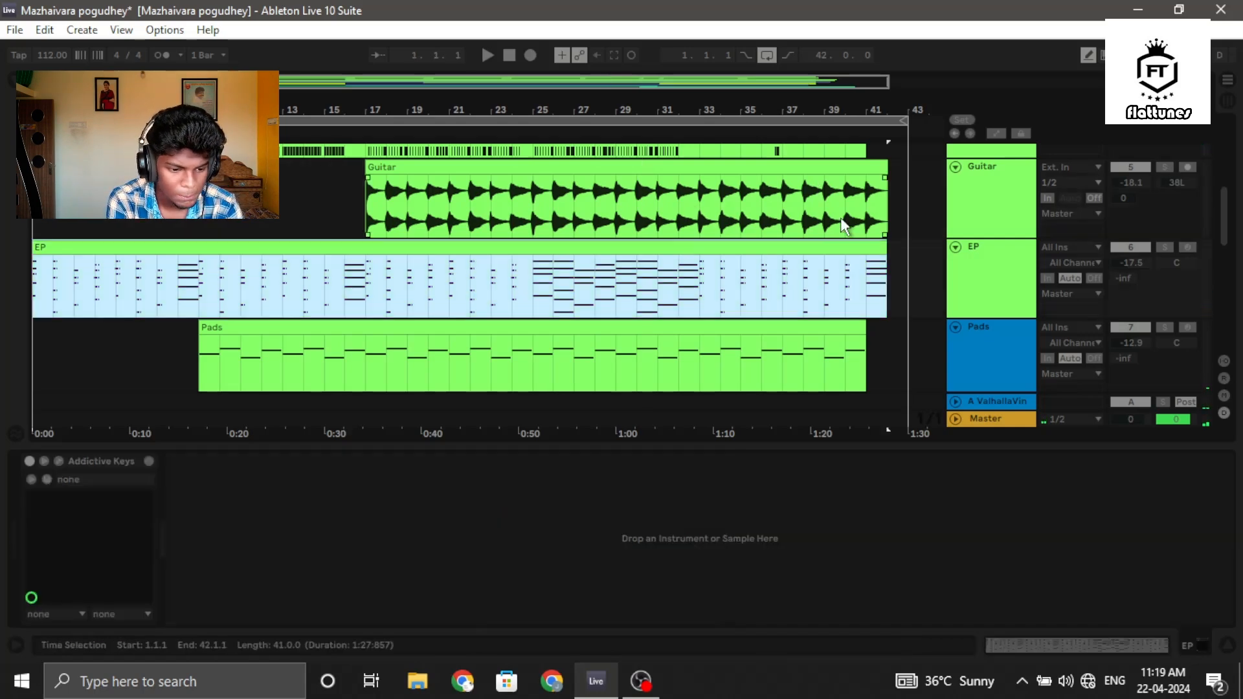
left_click(1169, 249)
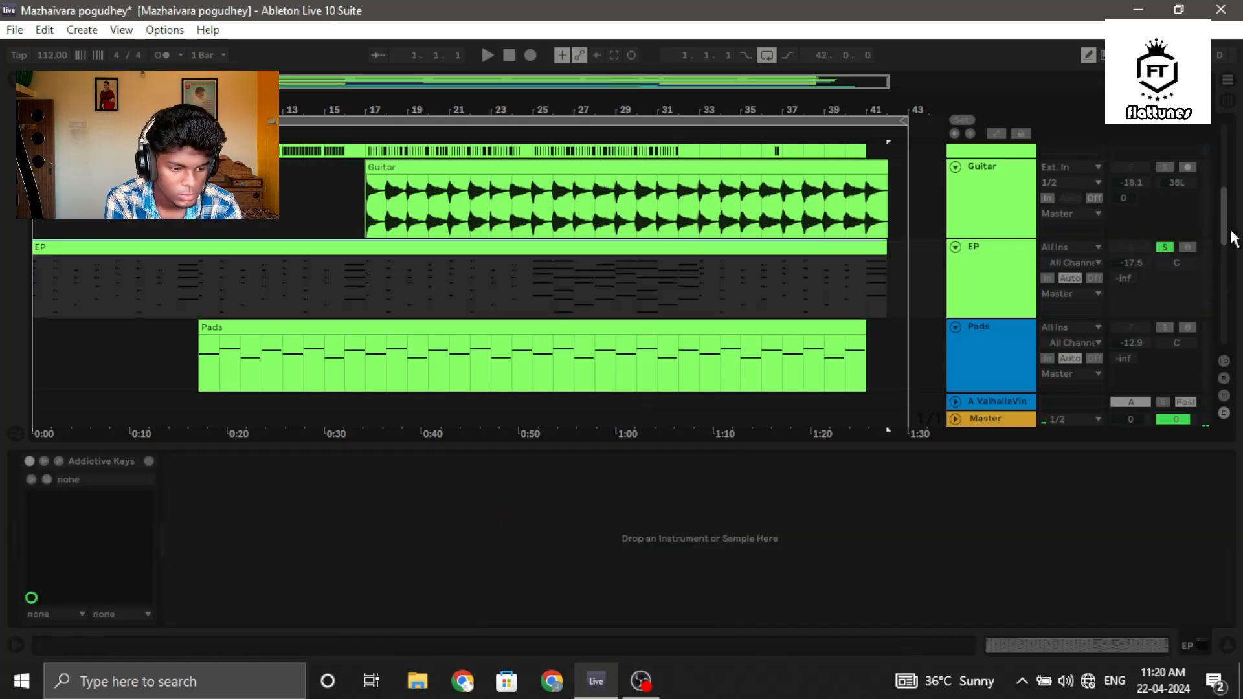
left_click(751, 251)
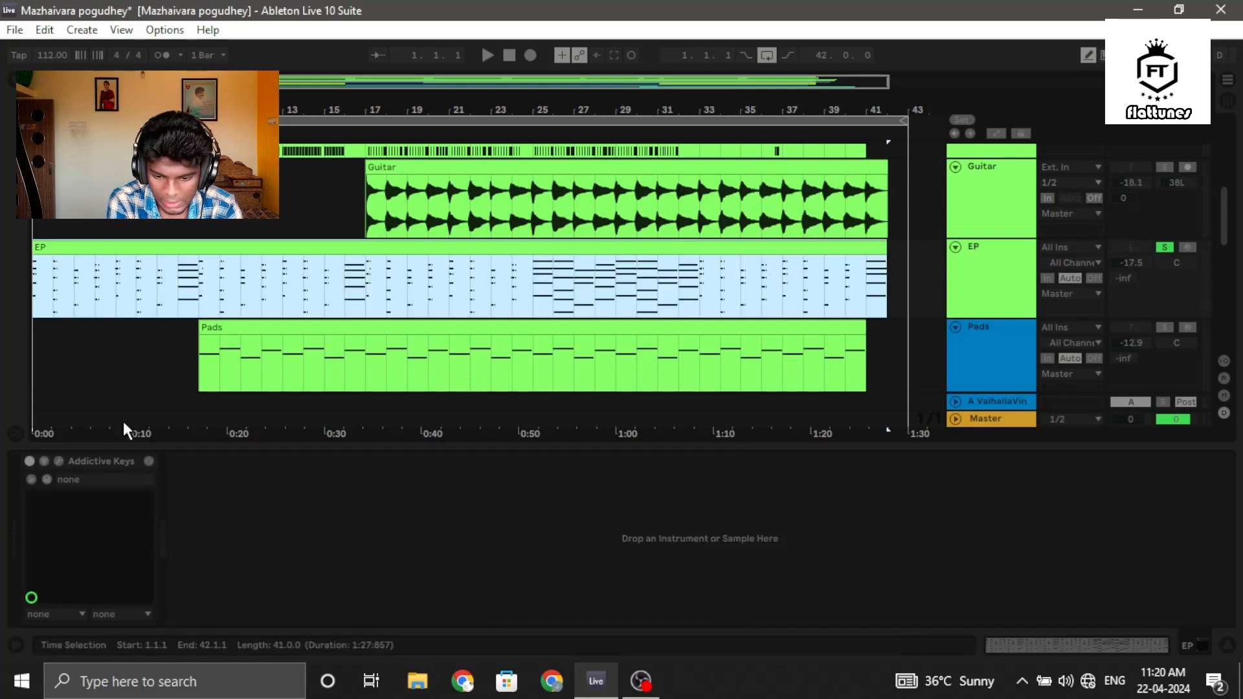
left_click(58, 461)
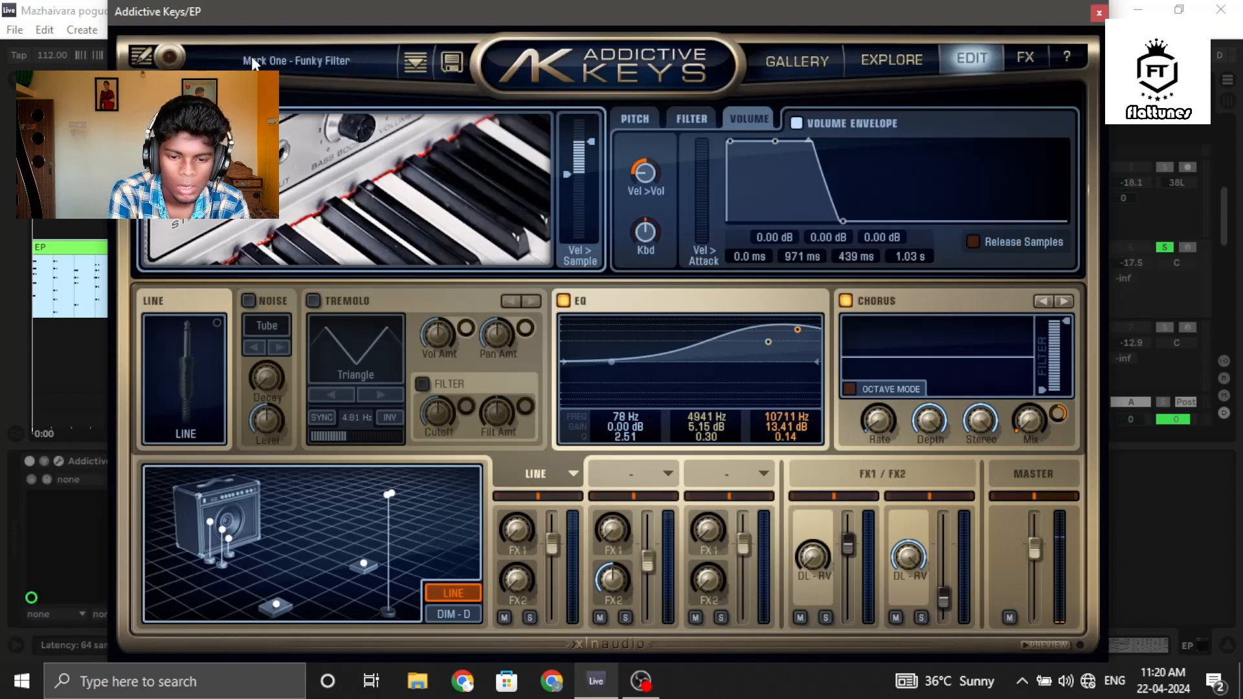
left_click(1098, 15)
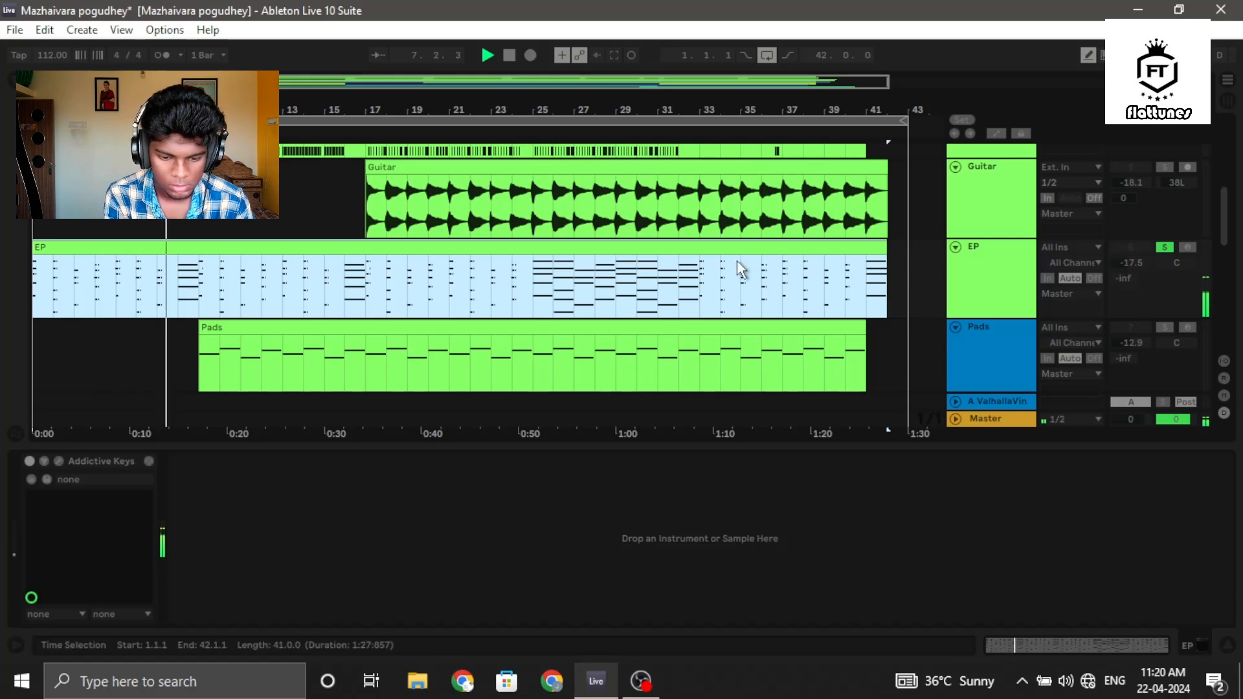
Listen to the soloed EP part from bar 25 and stop playback around bar 34
left_click(532, 289)
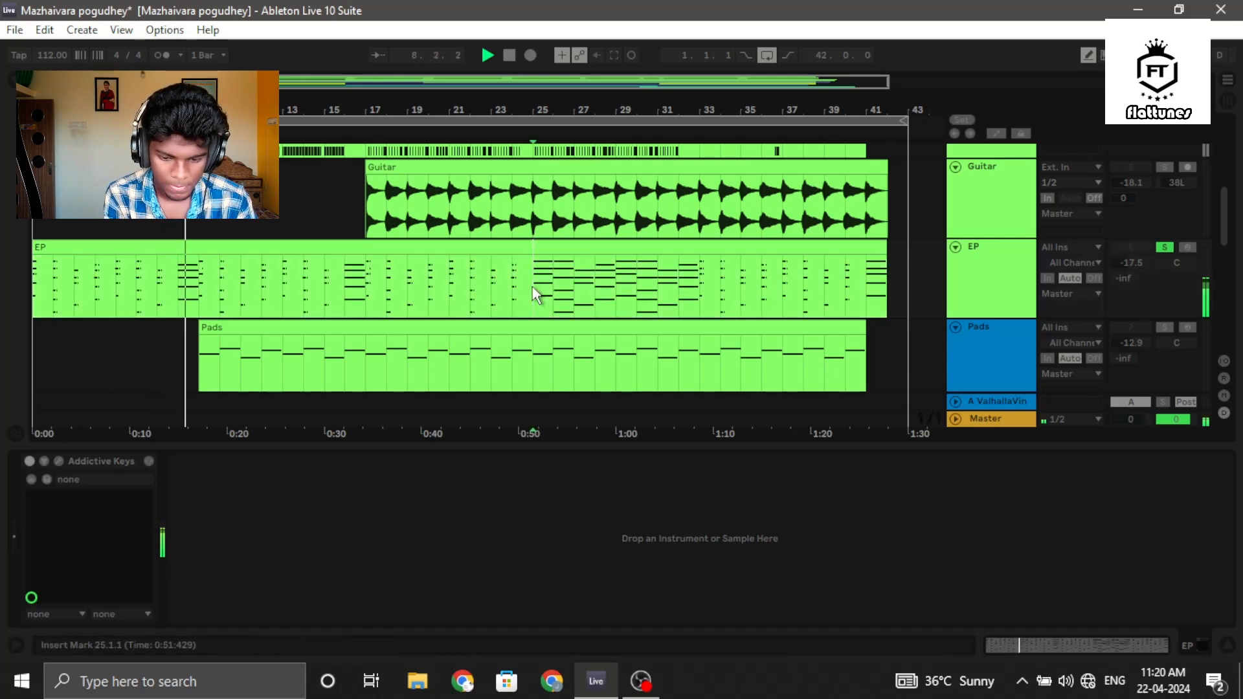
key("space")
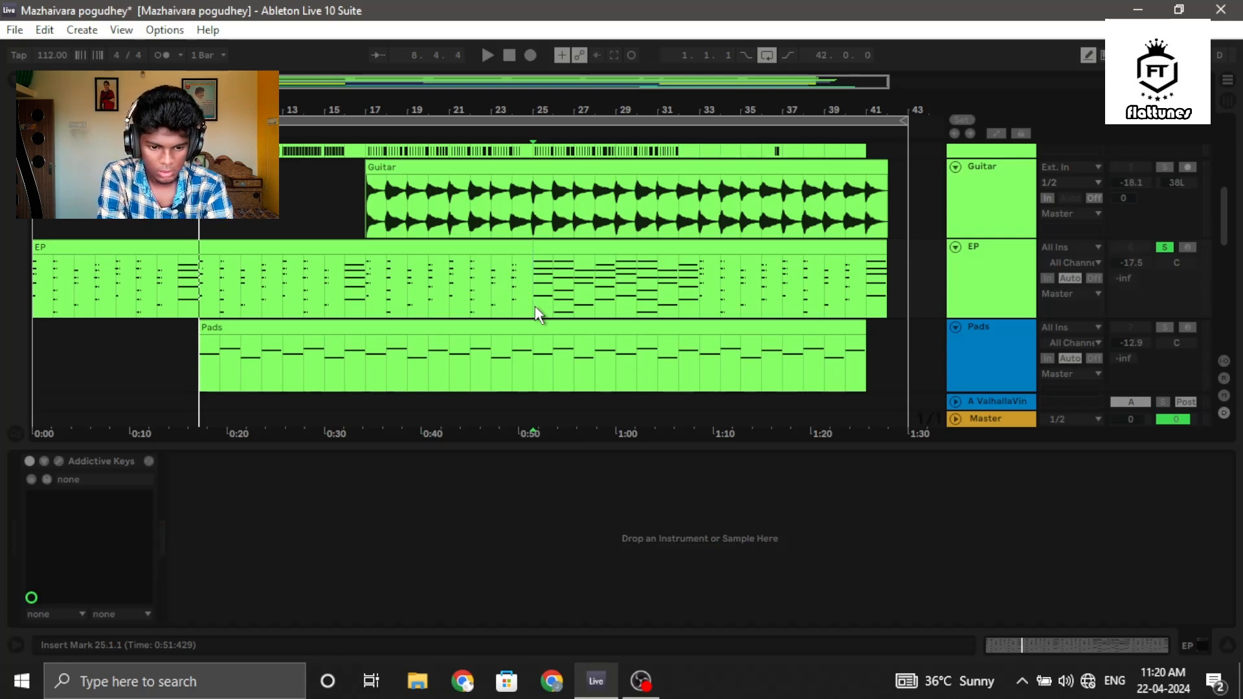
key("space")
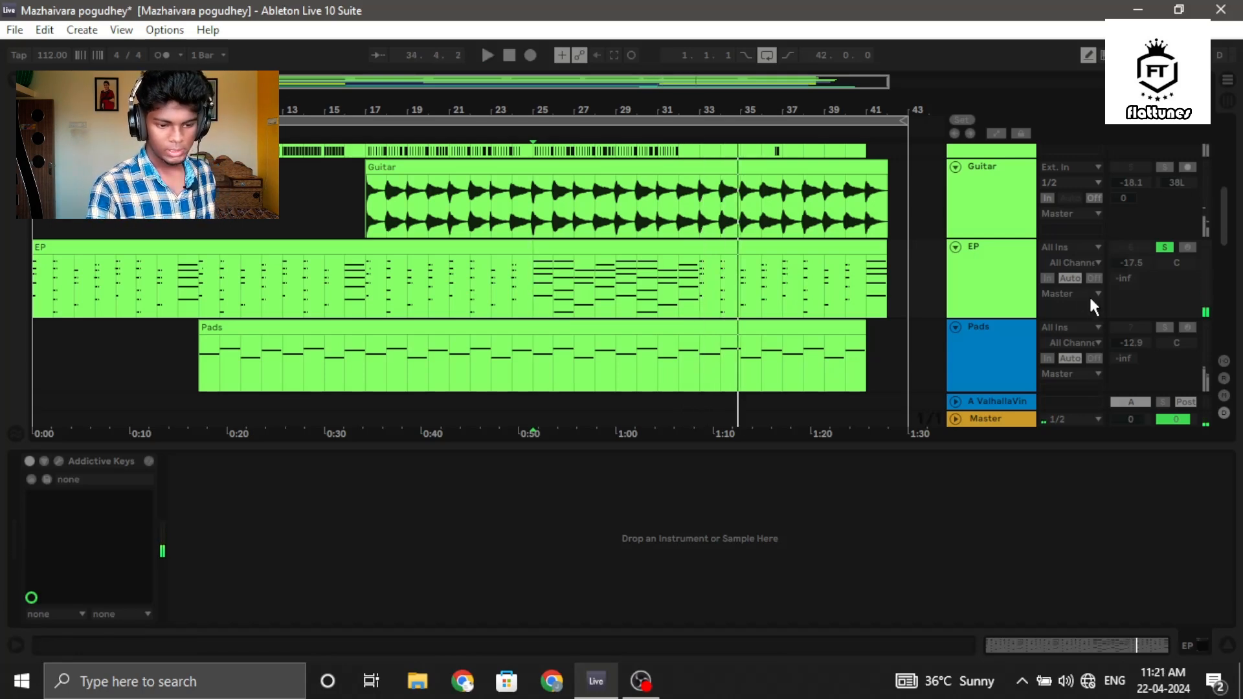
key("space")
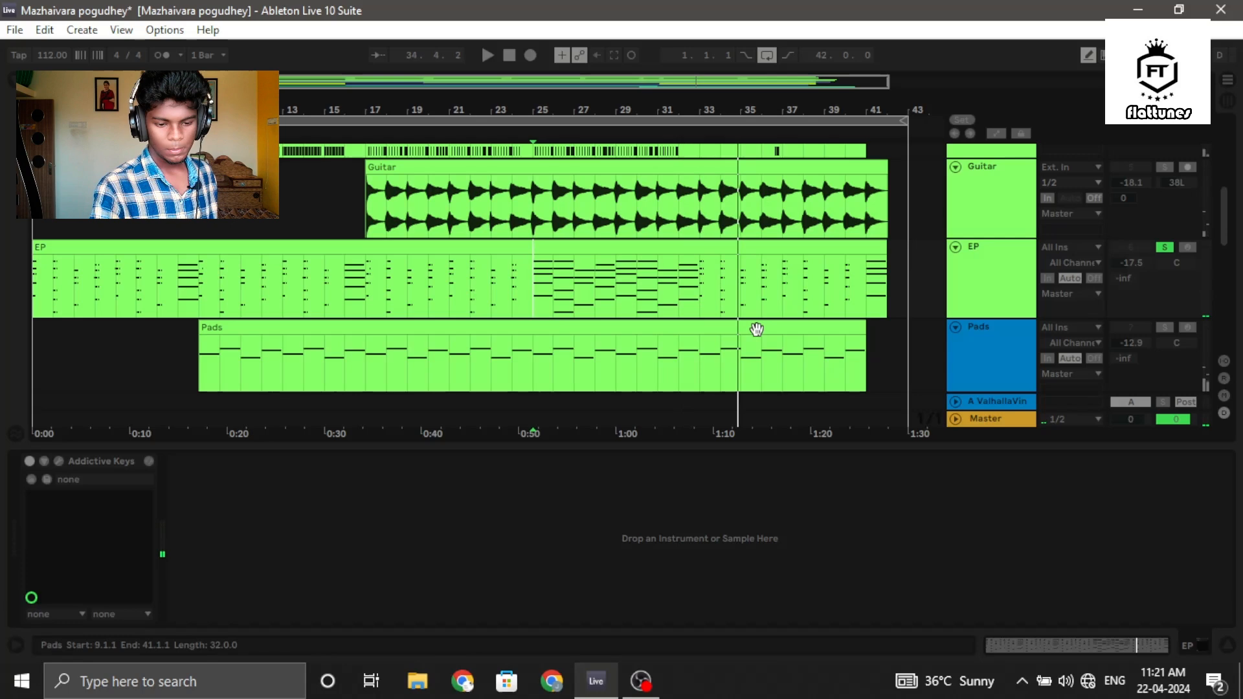
Select the Pads clip, solo its track, listen to it from bar 9 to bar 17, and unsolo it
left_click(623, 327)
left_click(1164, 328)
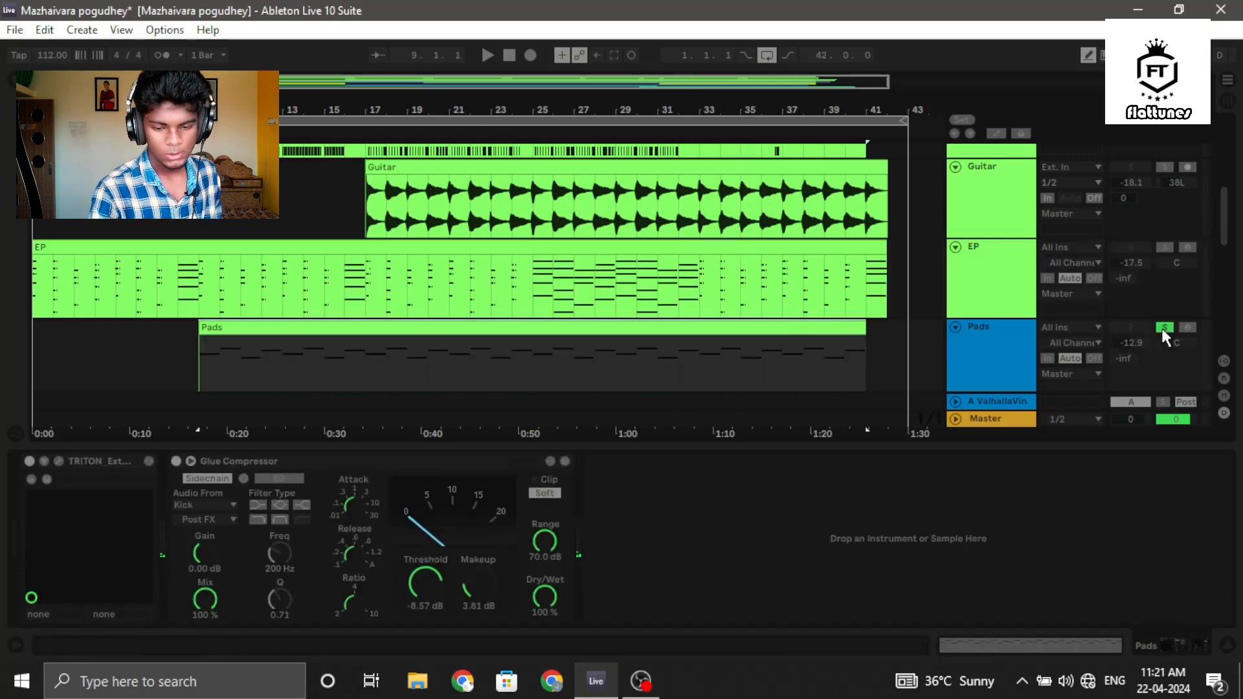
key("space")
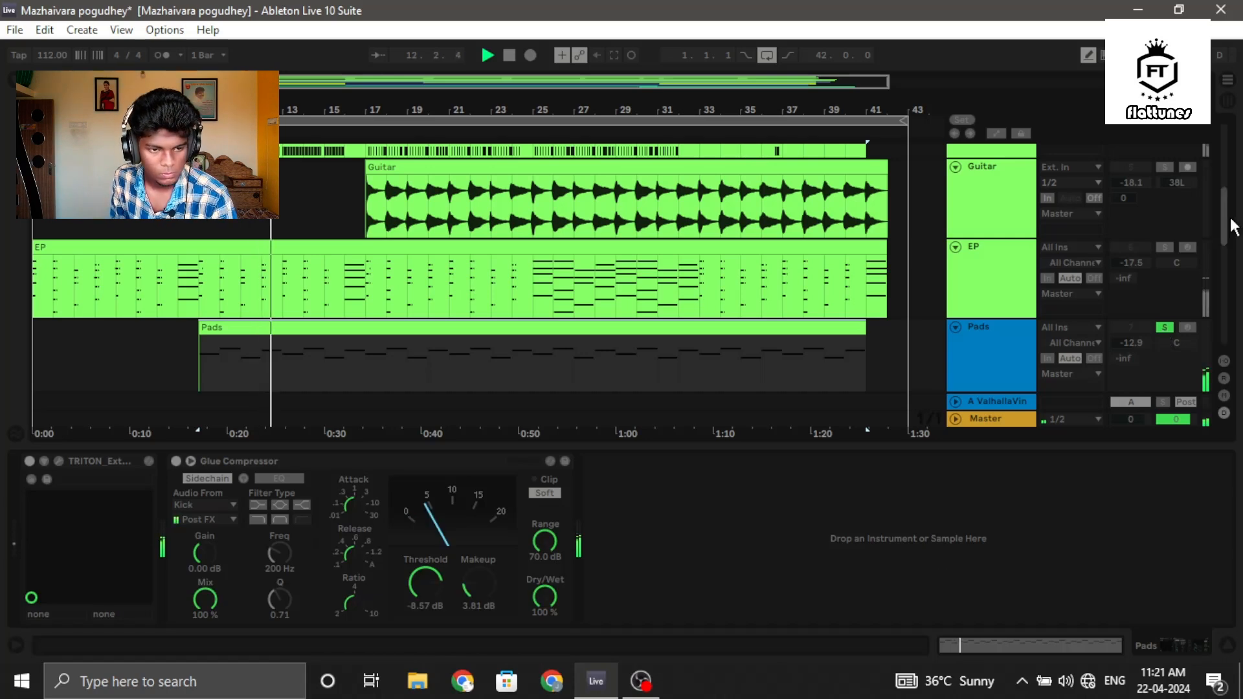
left_click_drag(1229, 222, 1229, 250)
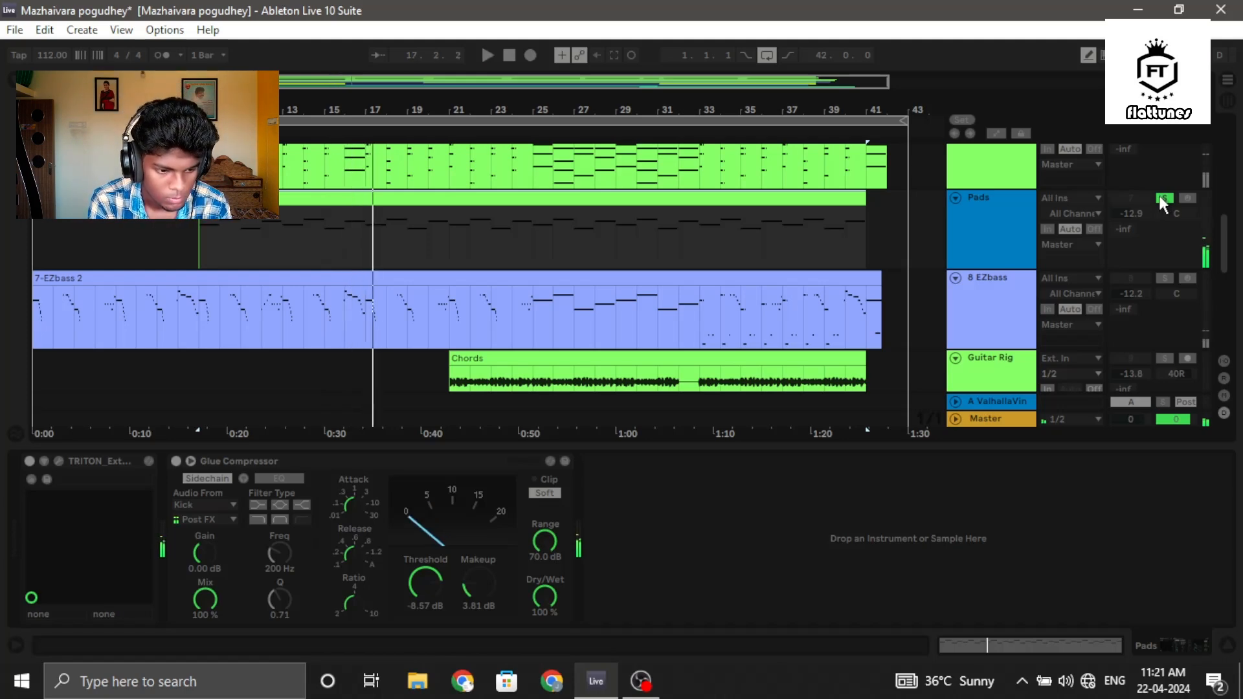
left_click(1163, 198)
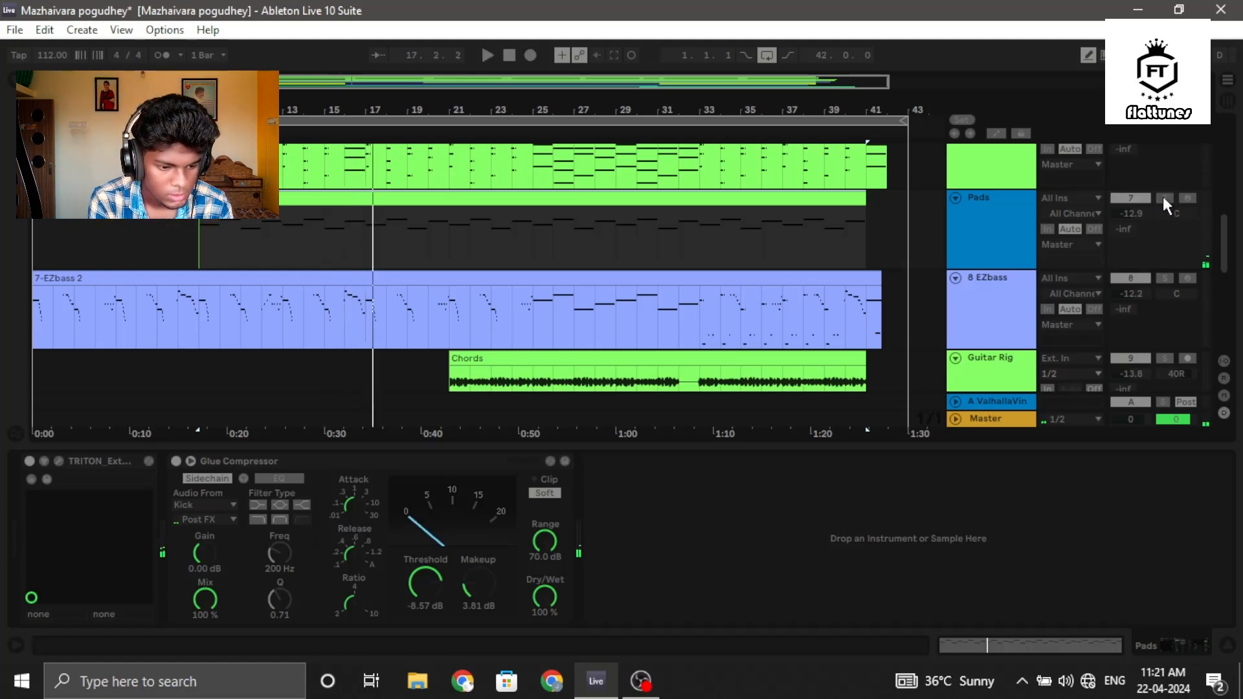
Solo the EZbass track, listen to it from the song start to about bar 6, and stop playback
left_click(1164, 278)
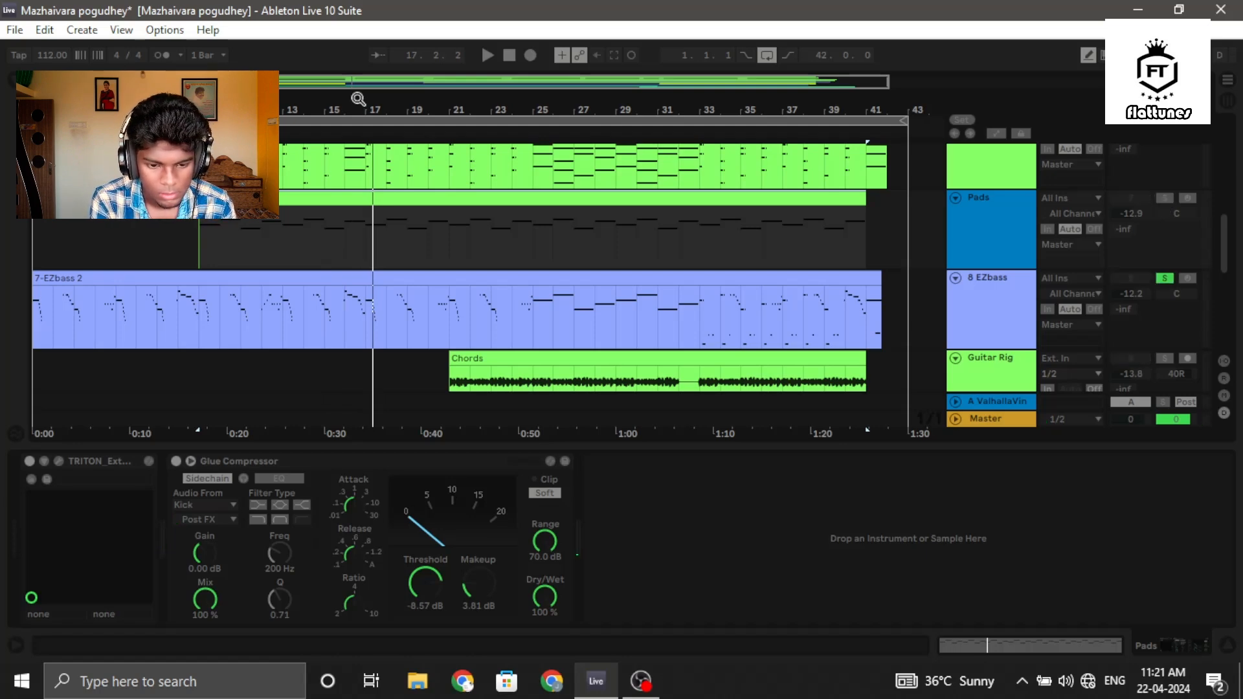
left_click(508, 56)
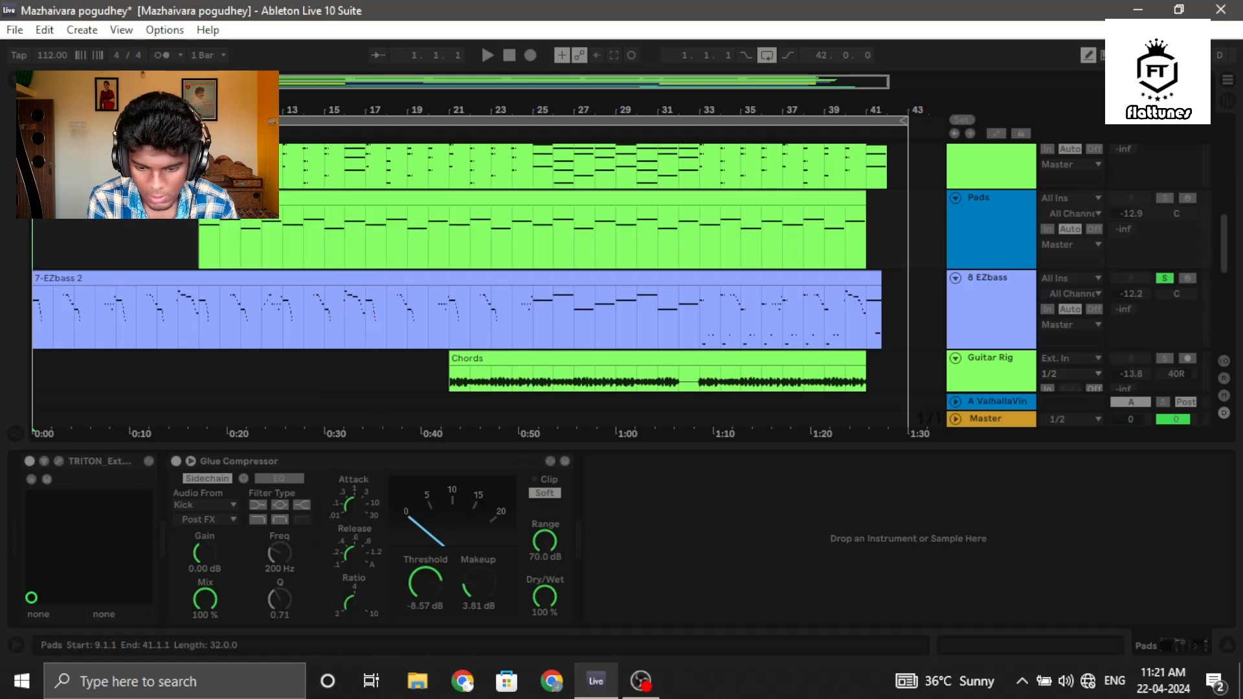
left_click(113, 272)
key("space")
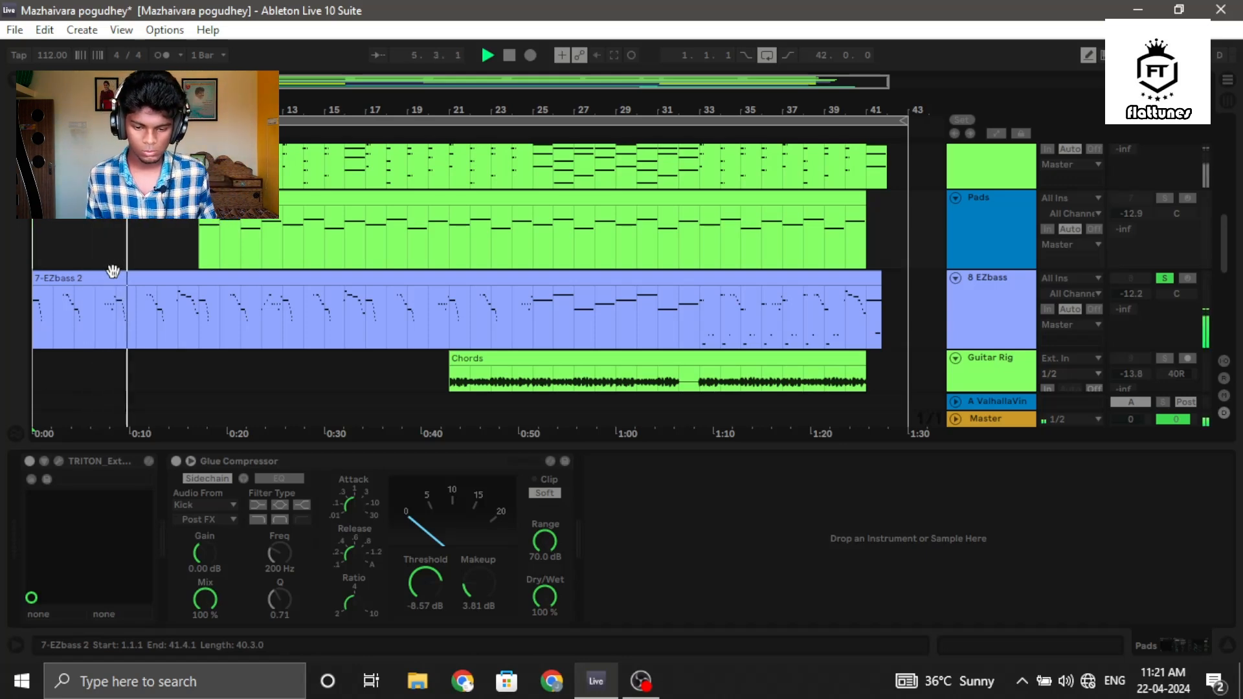
key("space")
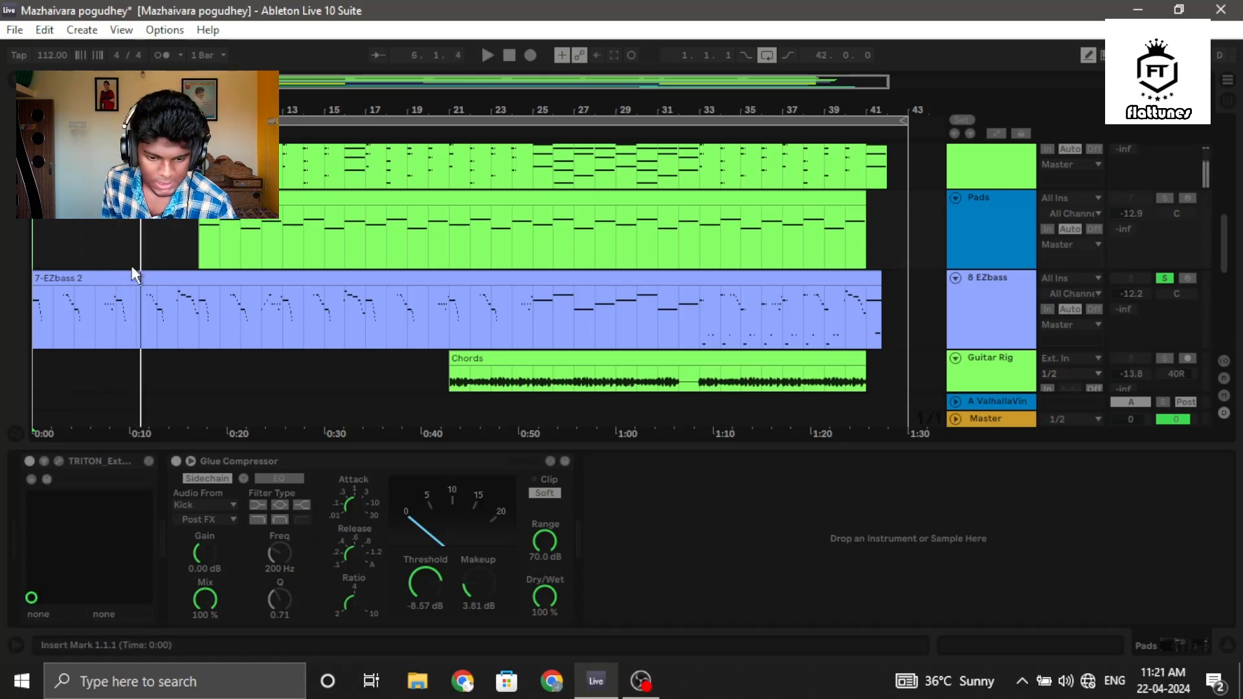
View the Pads track's TRITON Extreme instrument, close the plug-in window, and unsolo the EZbass track
left_click(981, 202)
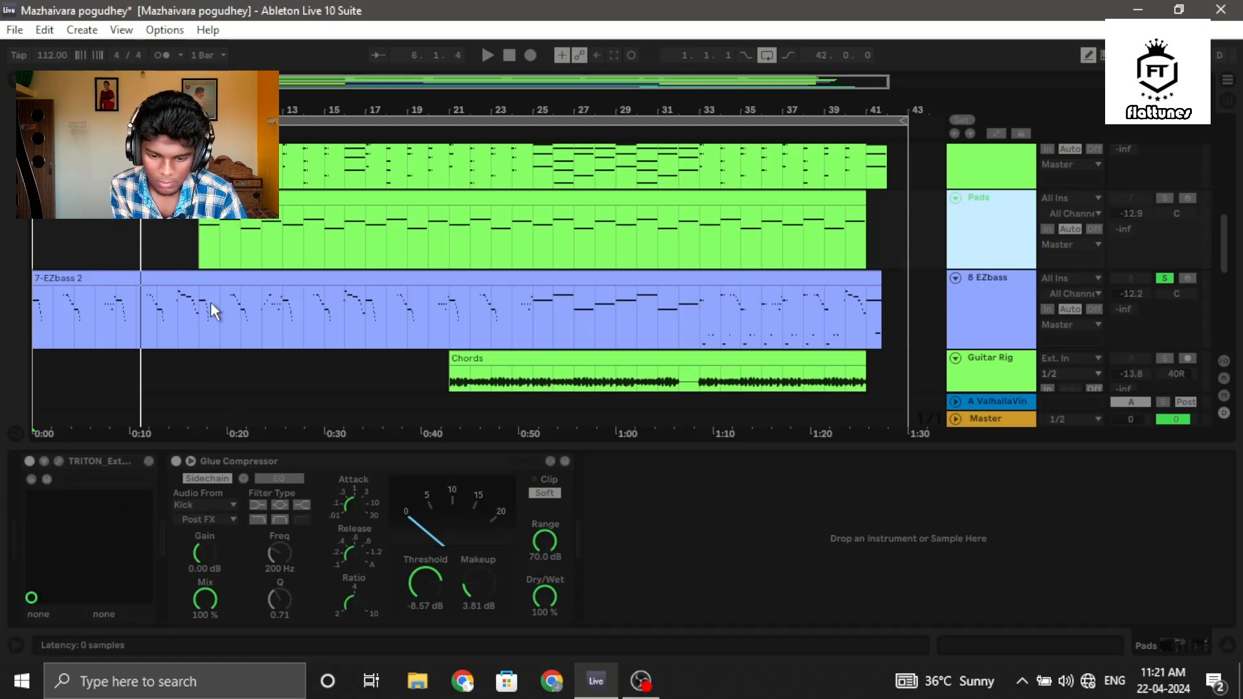
left_click(59, 461)
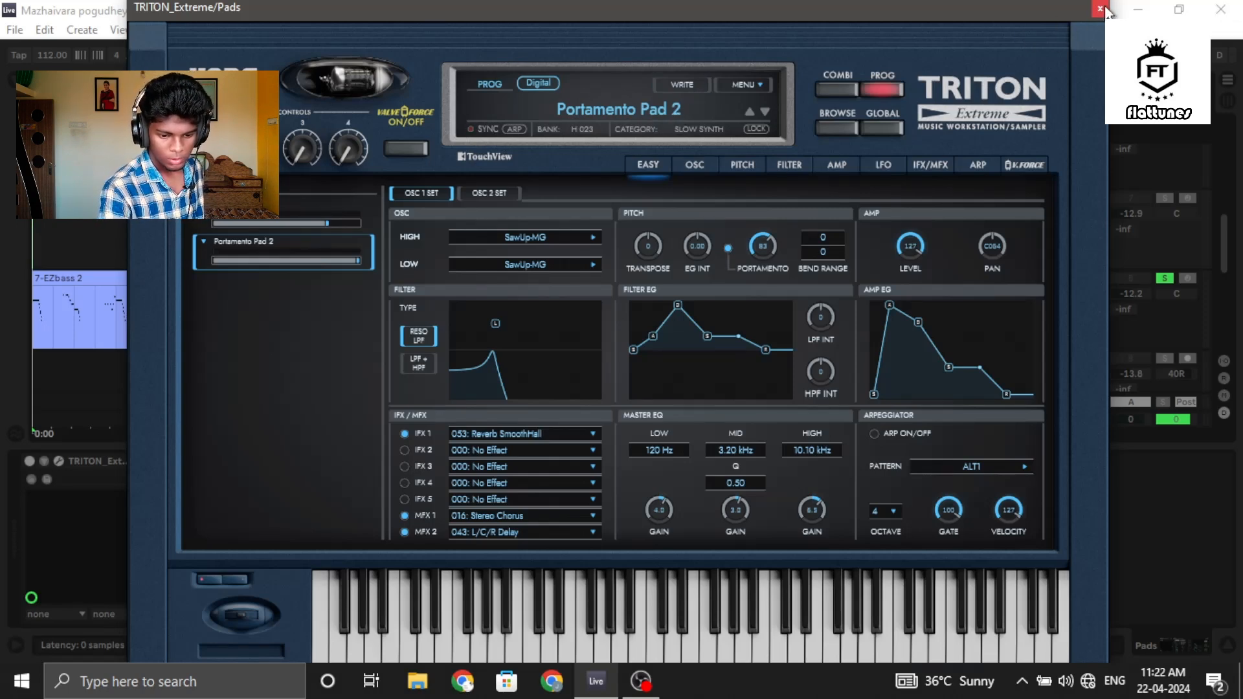
key("space")
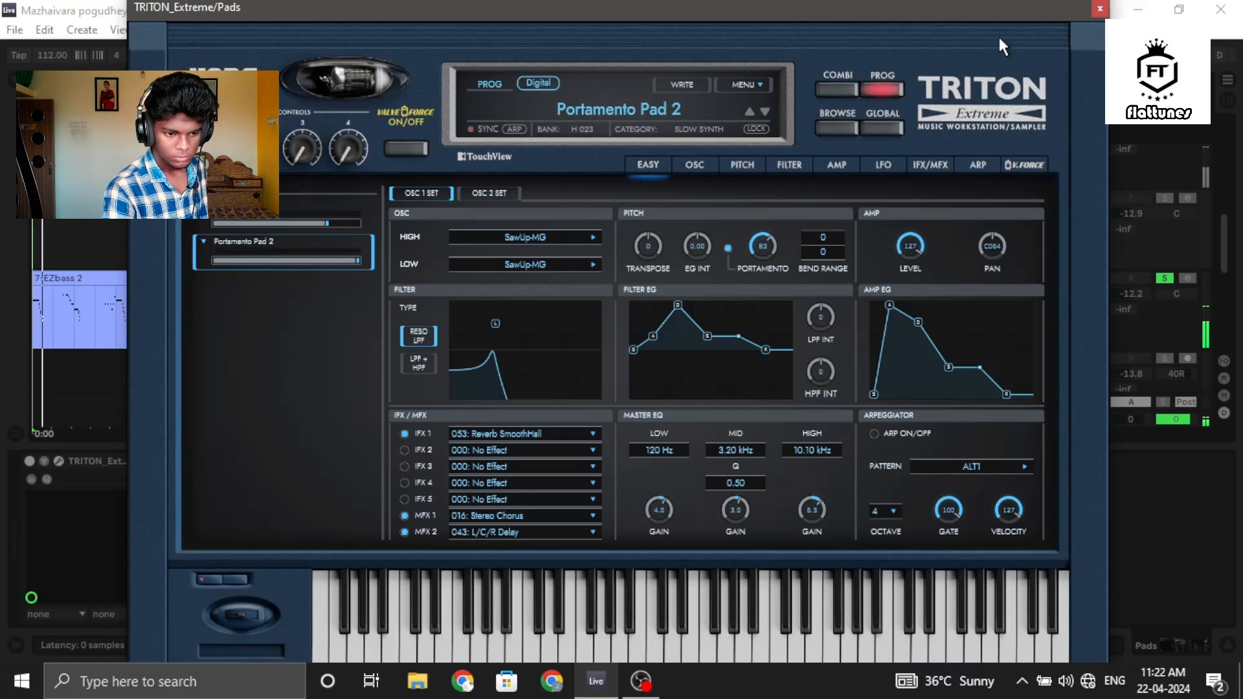
left_click(1103, 13)
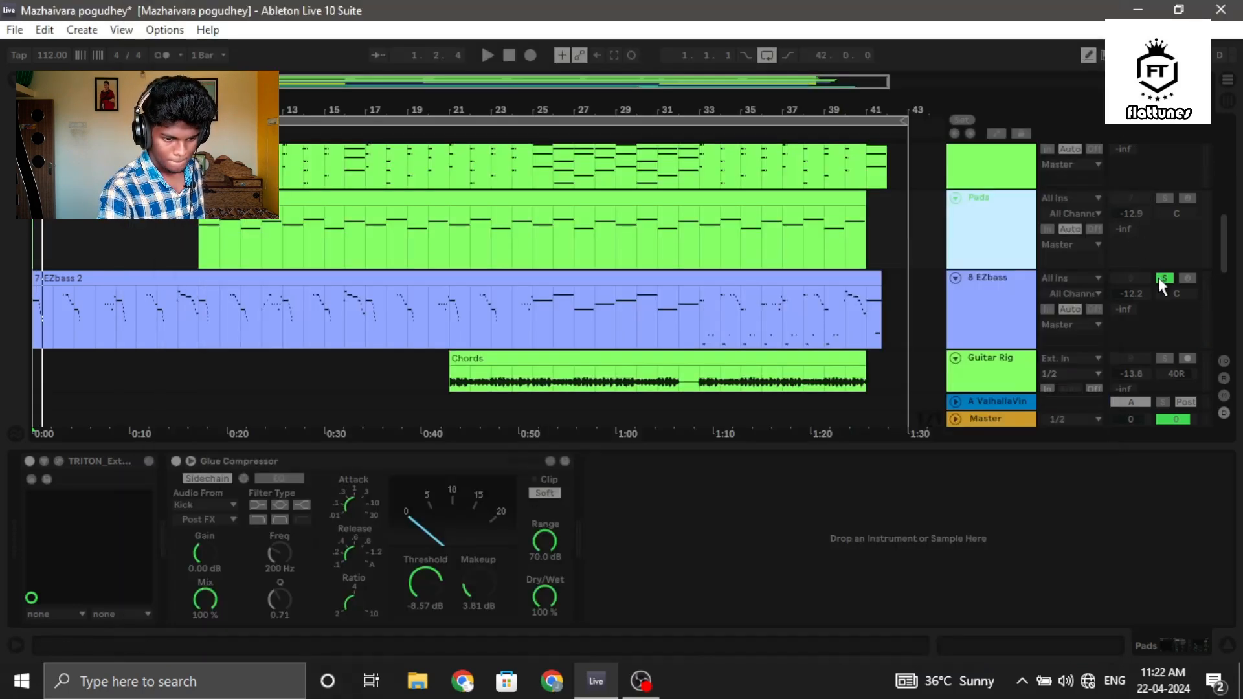
left_click(1161, 278)
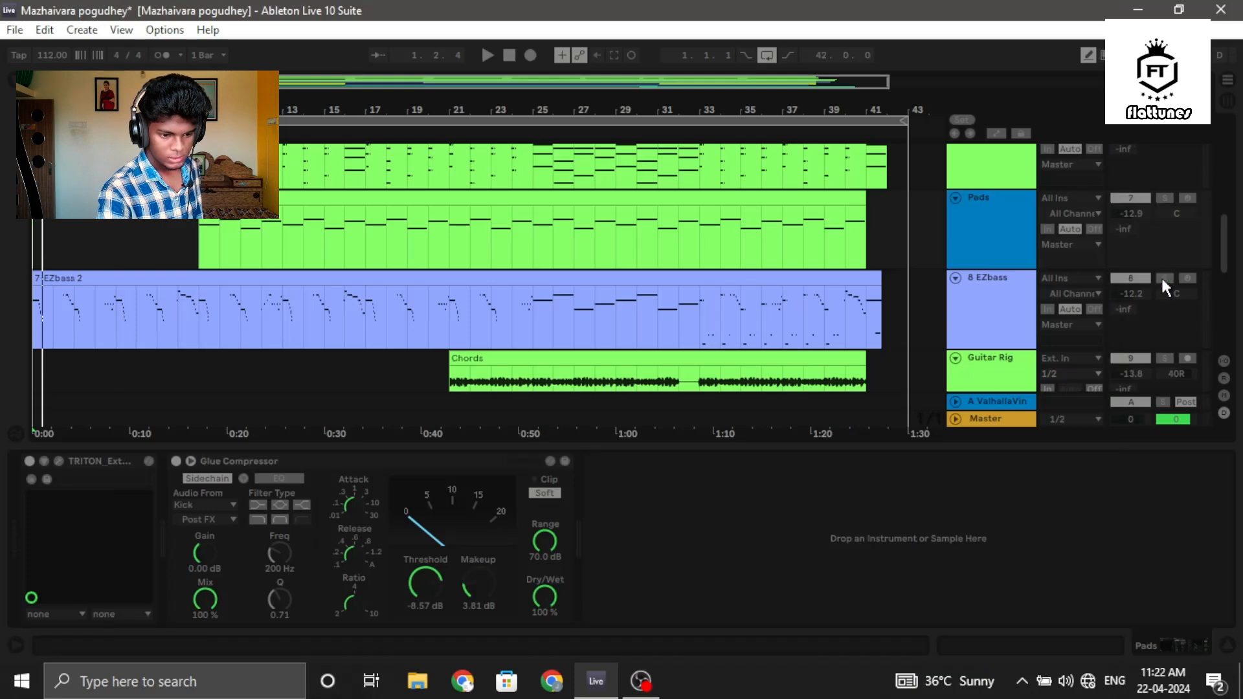
Select the EZbass clip, solo its track, listen from the start to about bar 14, and unsolo it
left_click(996, 301)
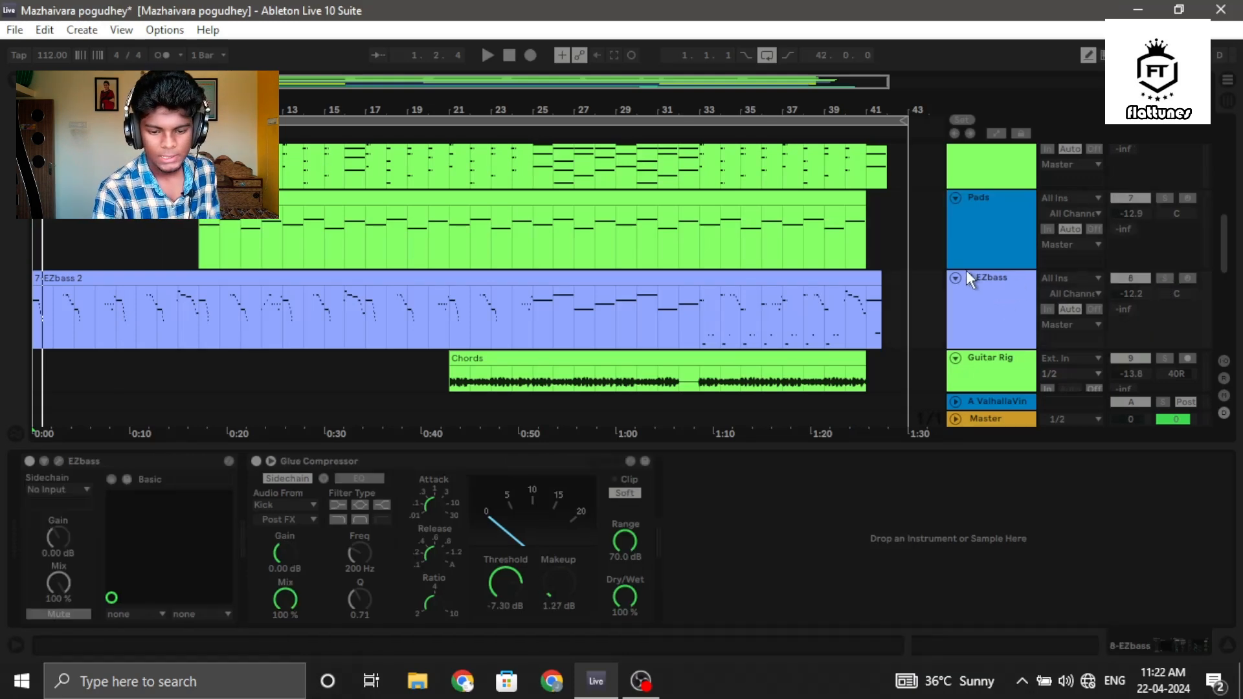
left_click(663, 279)
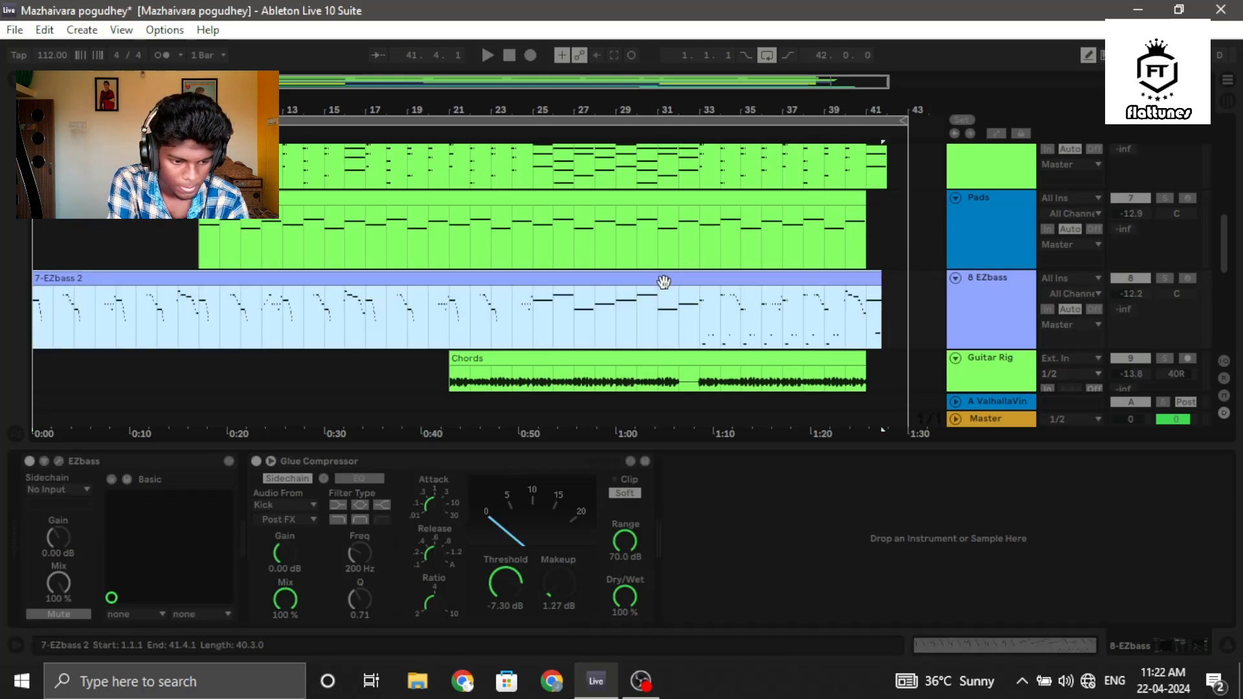
left_click(1162, 278)
key("space")
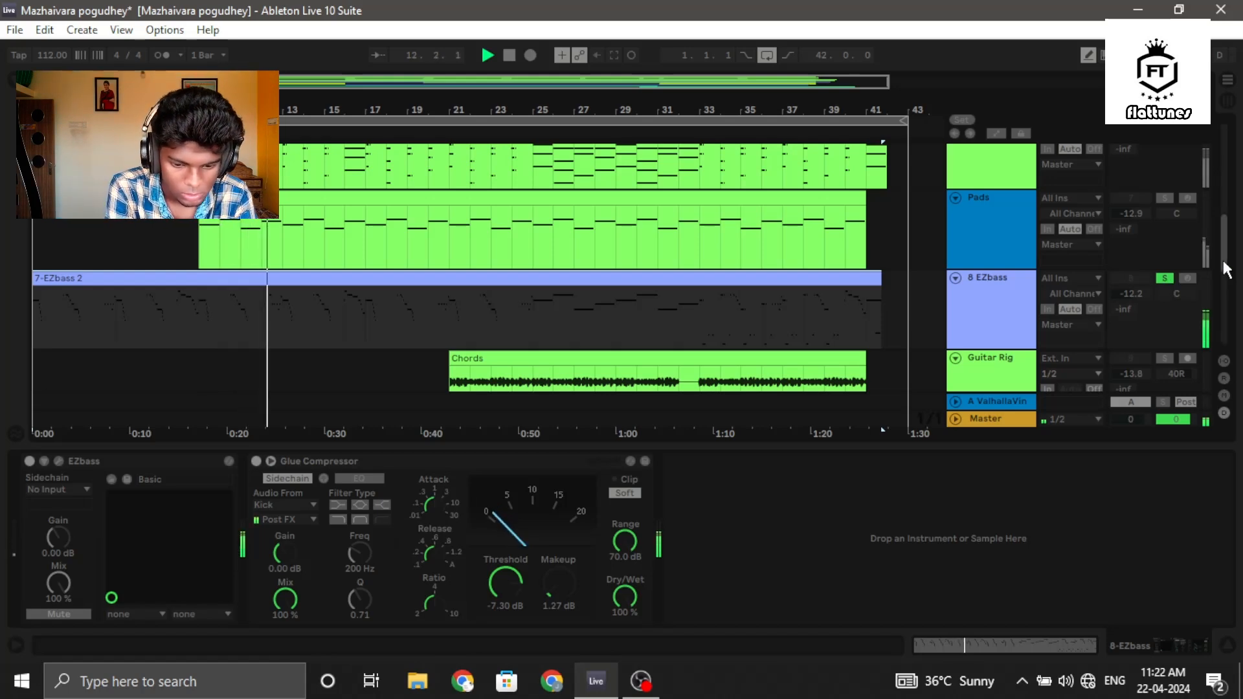
left_click_drag(1225, 268, 1226, 283)
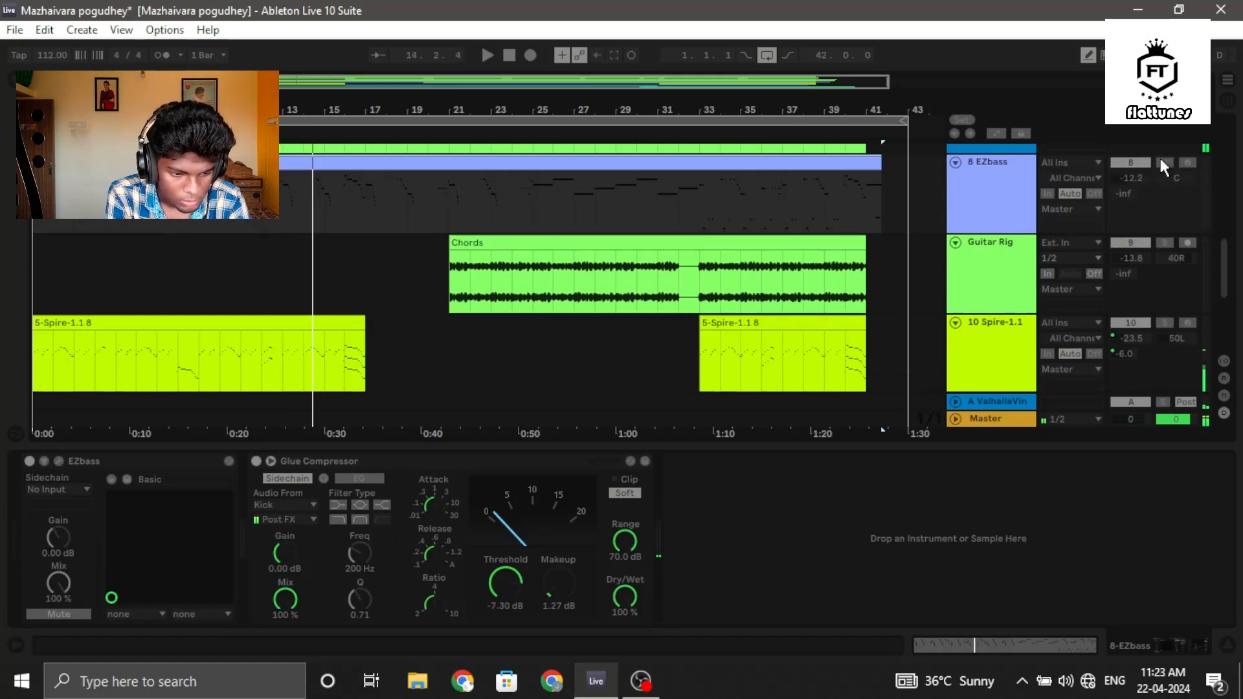
Solo the Guitar Rig track and play it briefly from bar 24
left_click(1165, 241)
left_click(480, 191)
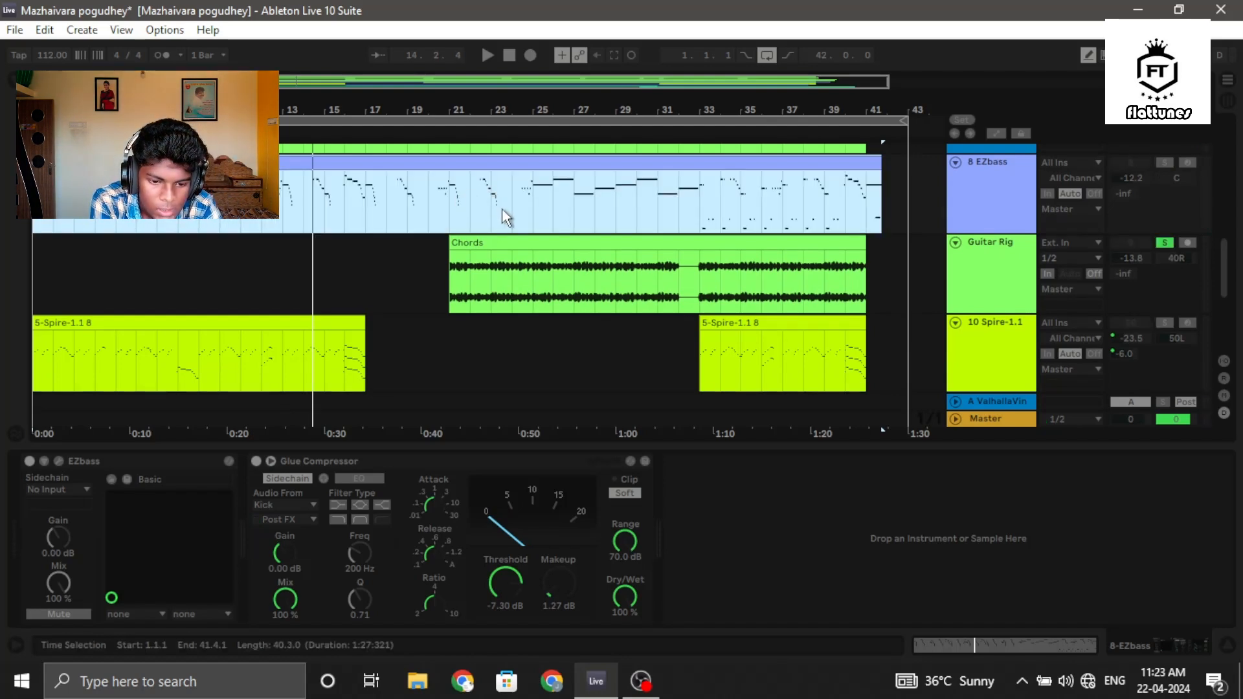
left_click(502, 207)
key("space")
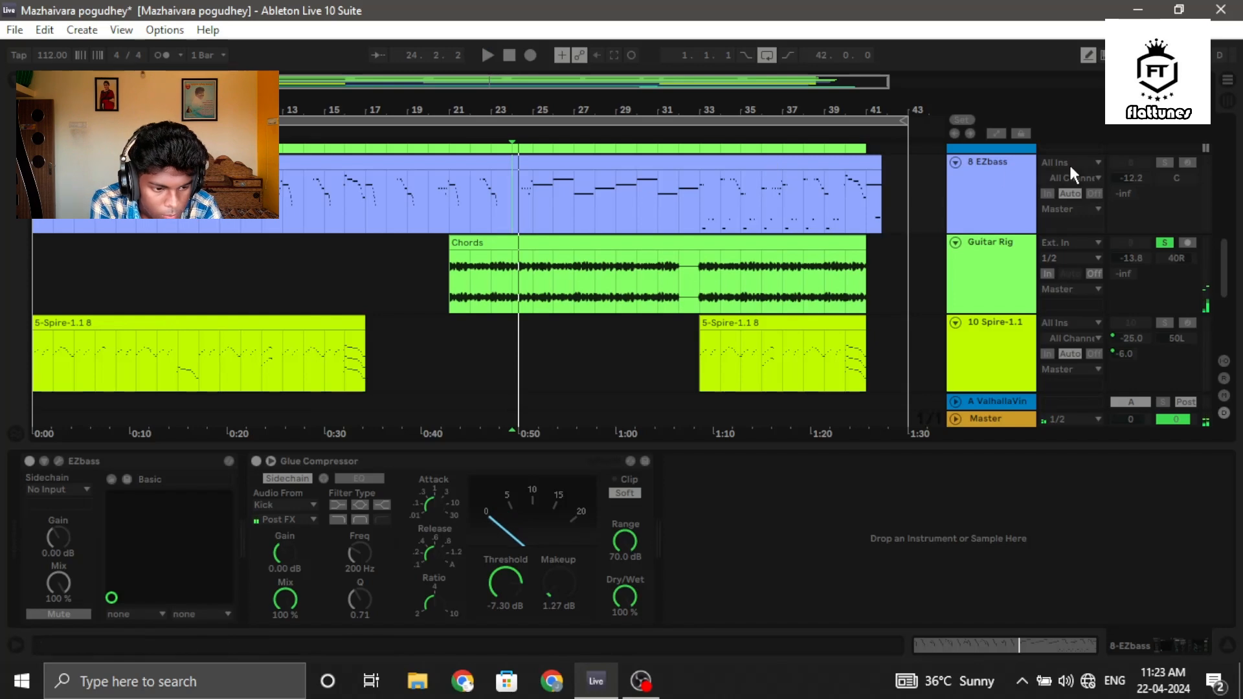
Switch the solo to the EZbass track, listen from bar 24 to about bar 42, and stop playback
left_click(1168, 161)
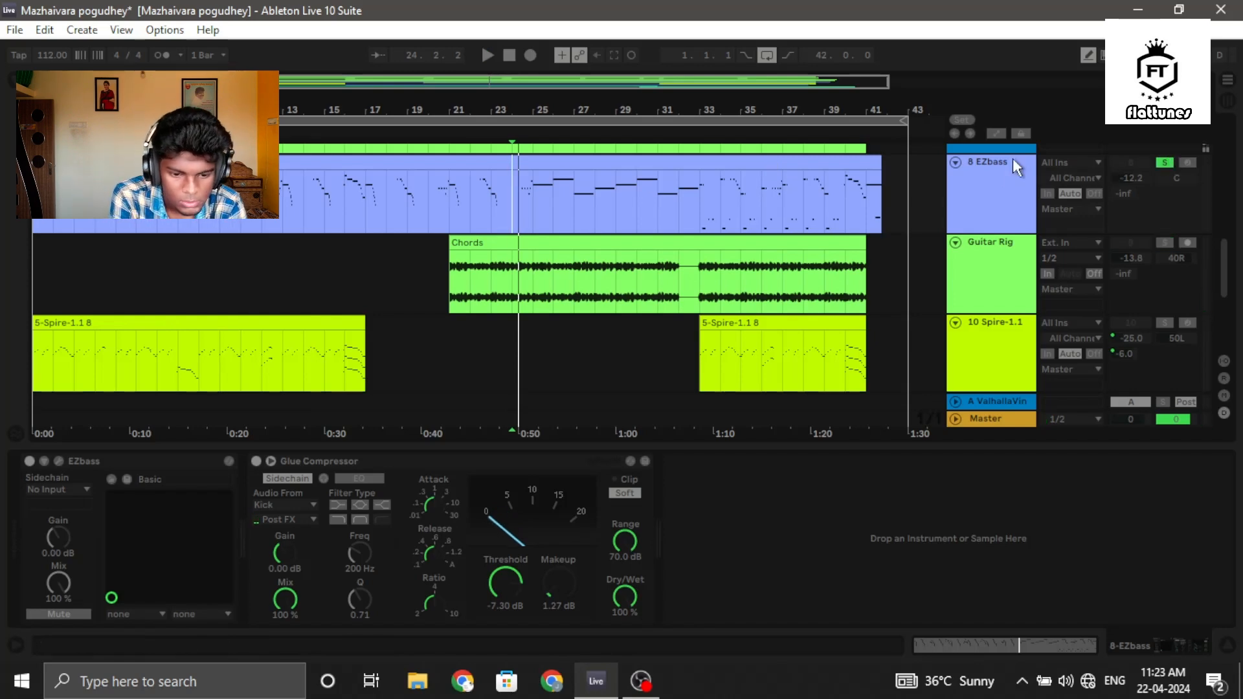
key("space")
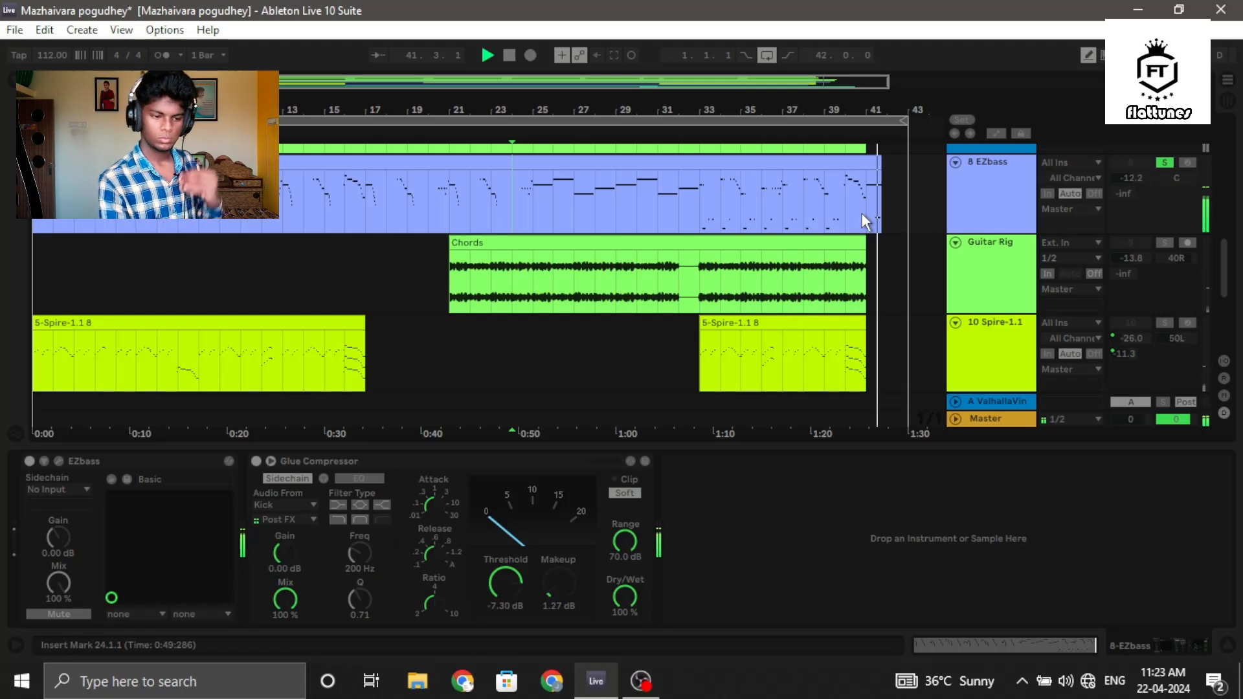
key("space")
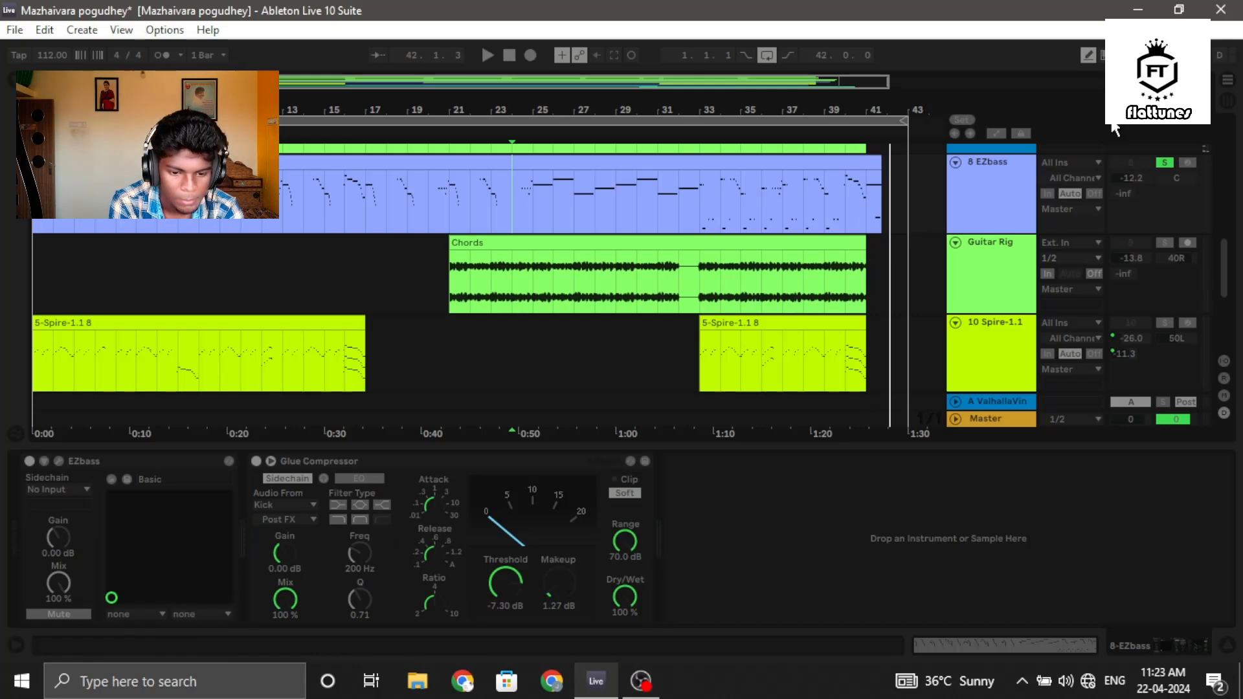
Solo the Guitar Rig track, listen to its Chords clip from bar 21 to bar 29, and stop playback
left_click(468, 291)
left_click(451, 286)
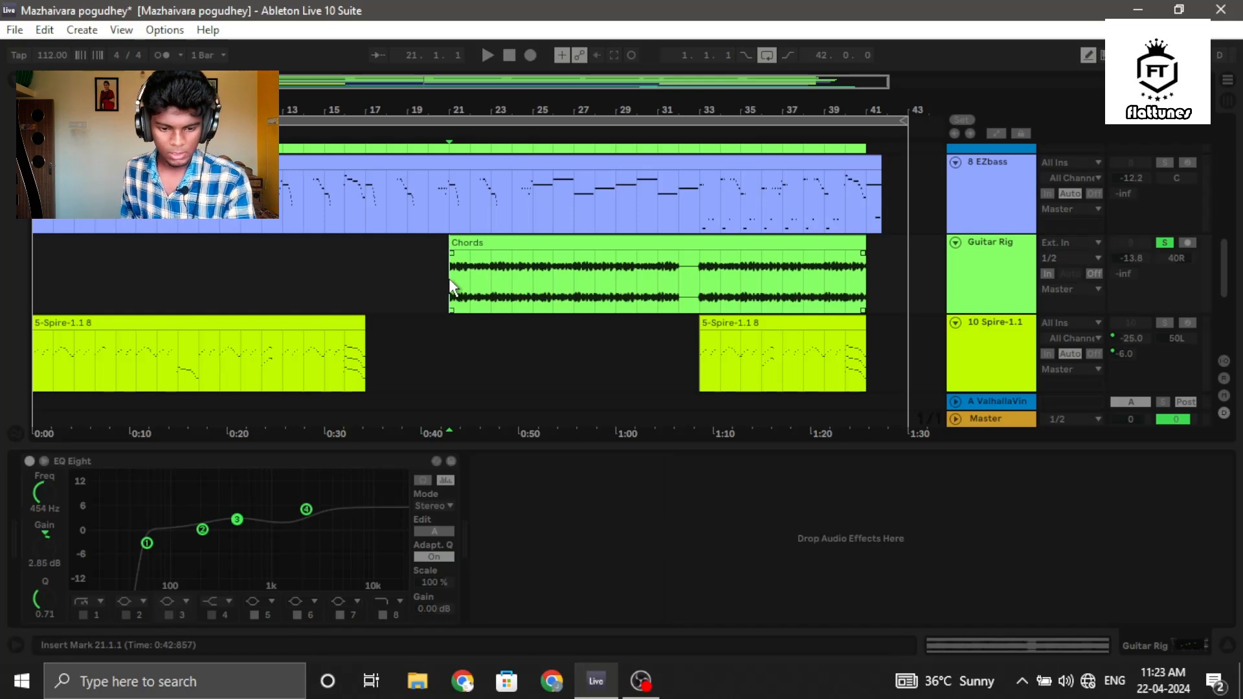
key("space")
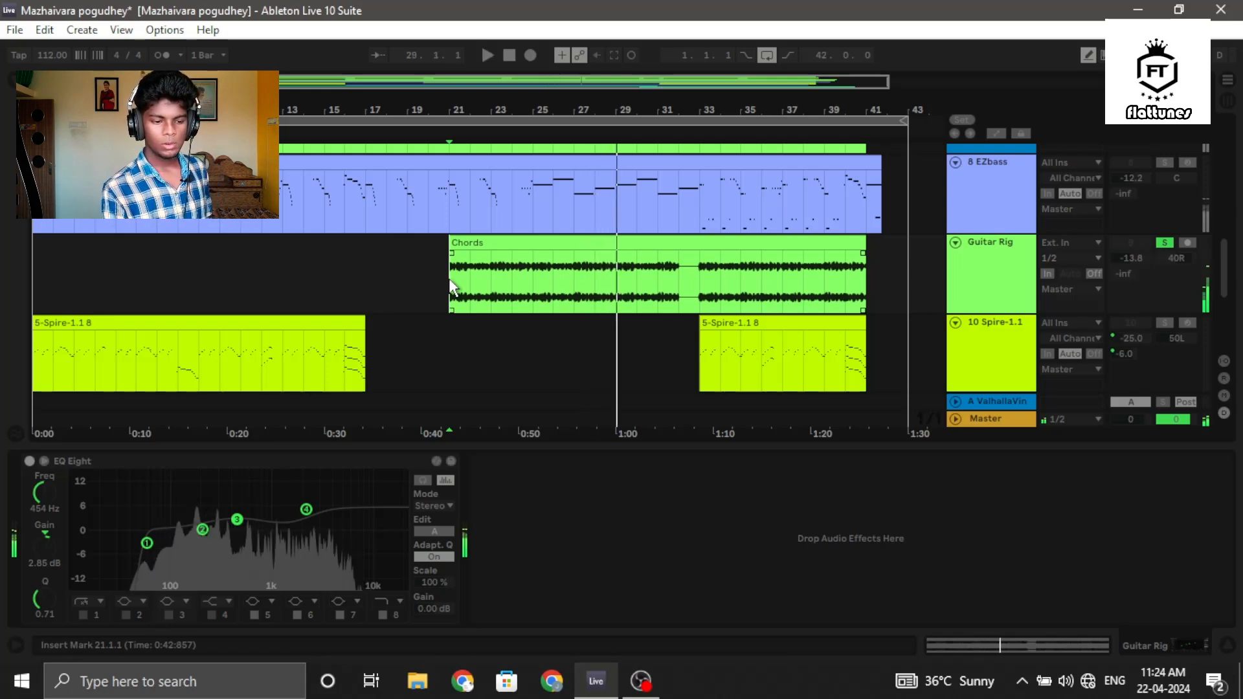
key("space")
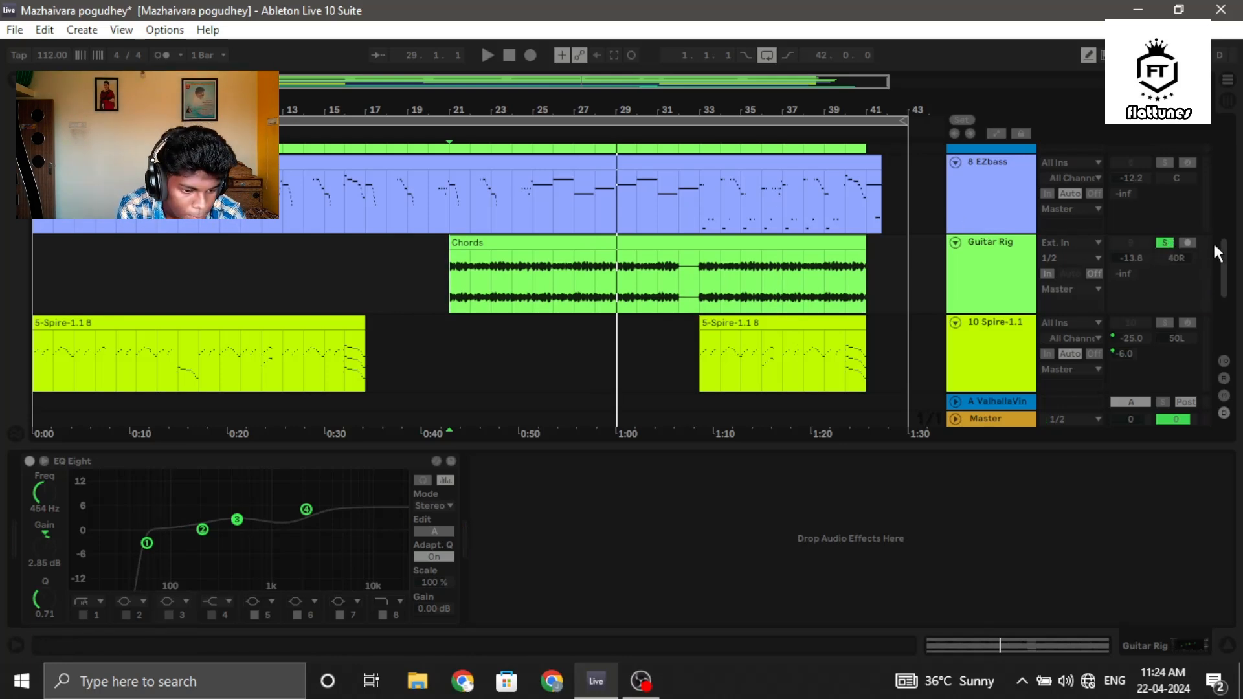
Listen to the Guitar and Guitar Rig tracks soloed together from bar 16 to bar 25, unsolo them, and return to the song start
scroll(1215, 233, "up", 5)
scroll(1214, 200, "up", 2)
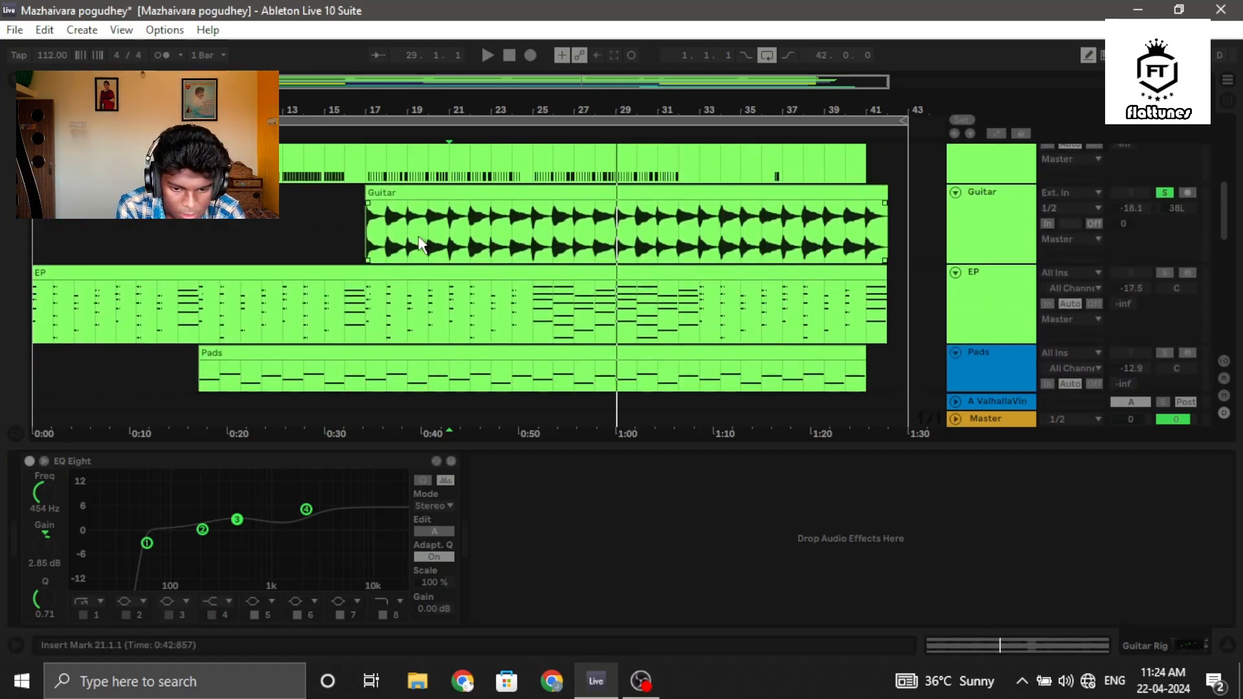
left_click(349, 227)
key("space")
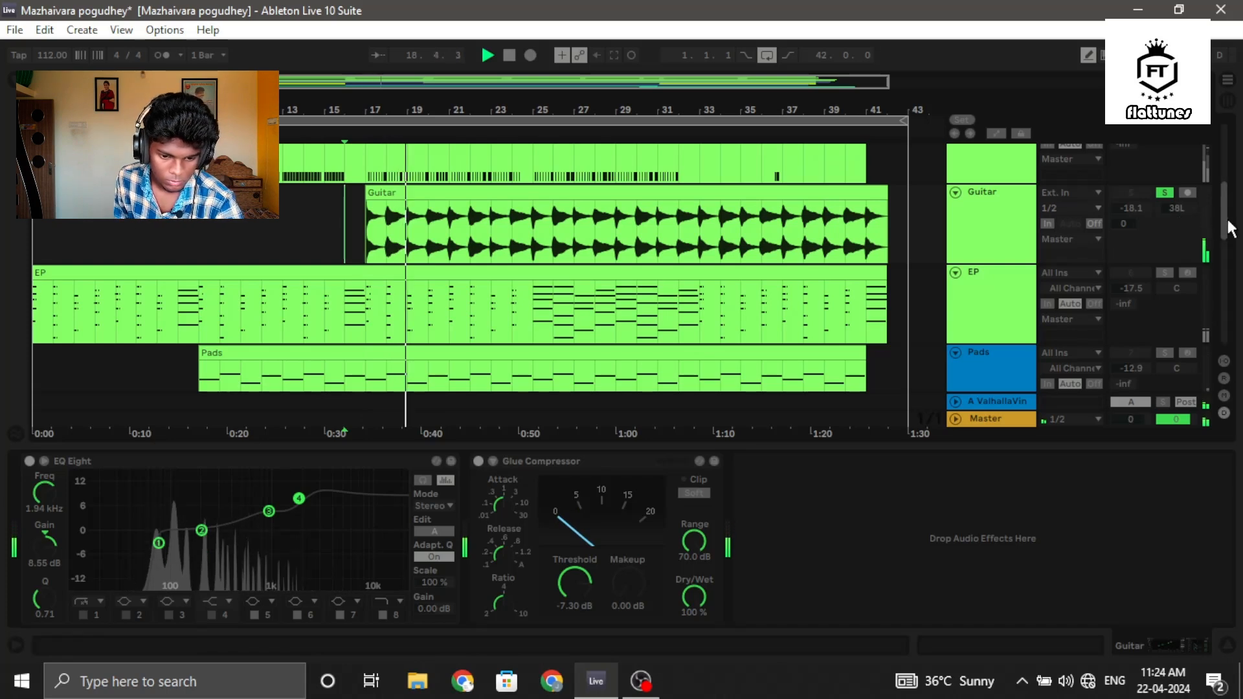
left_click_drag(1230, 227, 1236, 288)
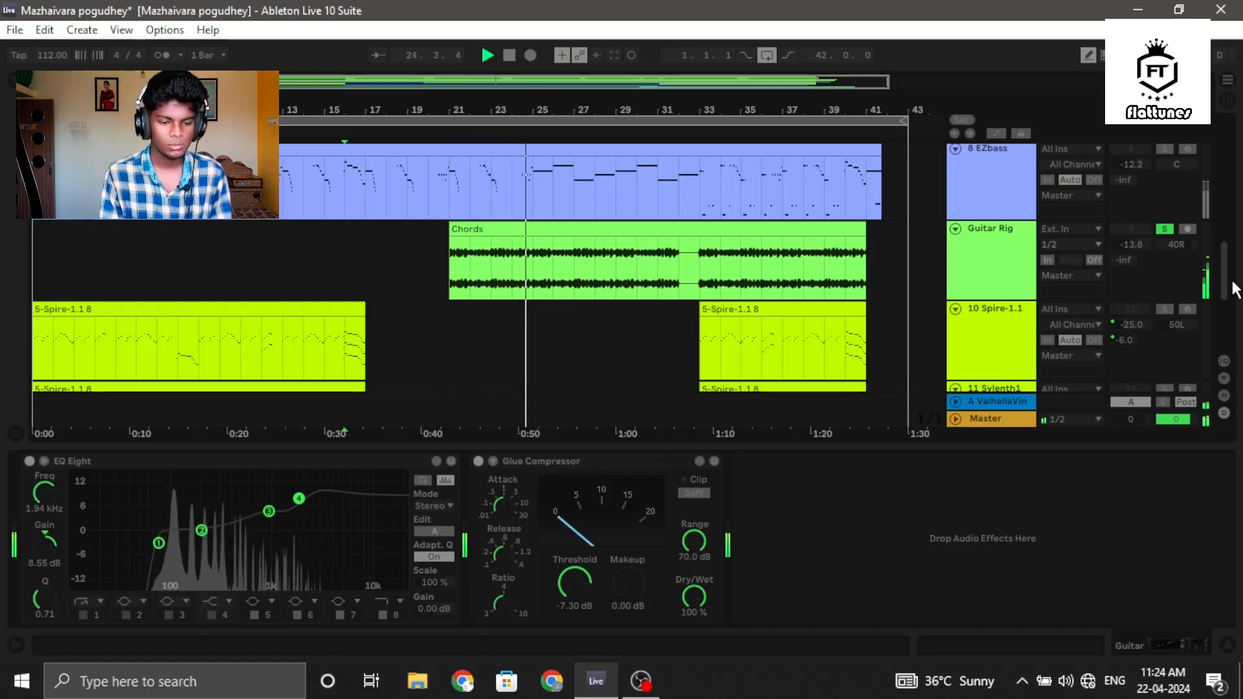
key("space")
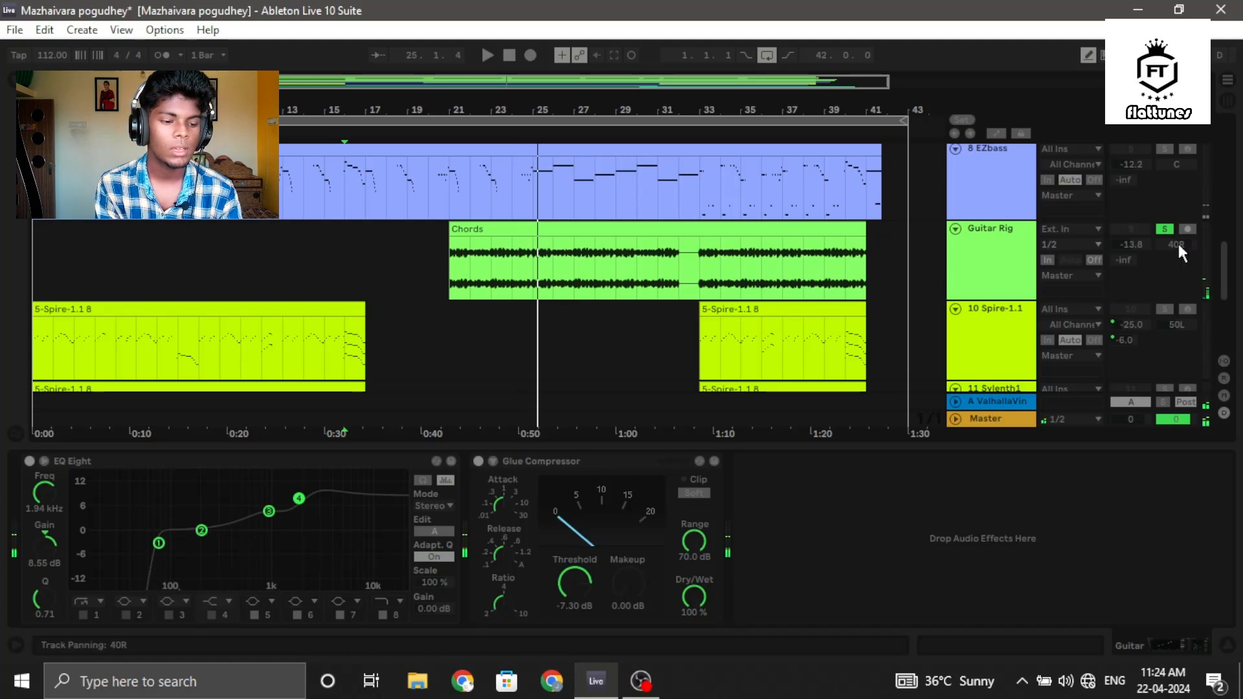
left_click(1163, 231)
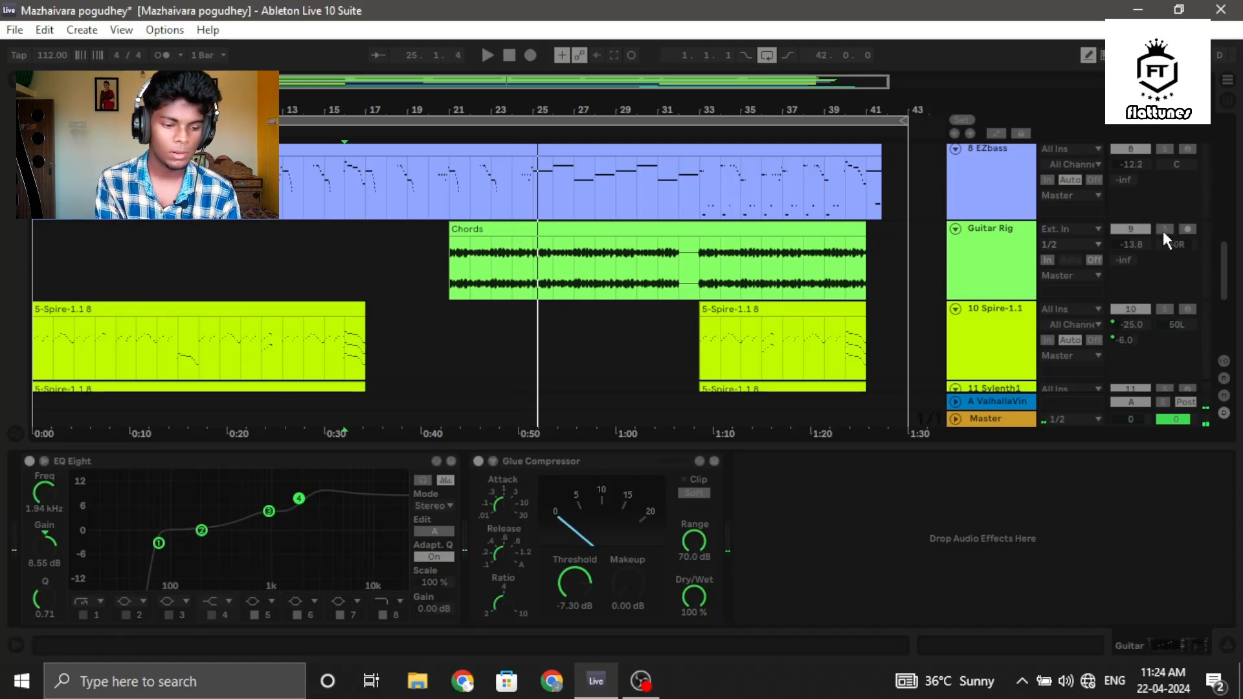
left_click(511, 60)
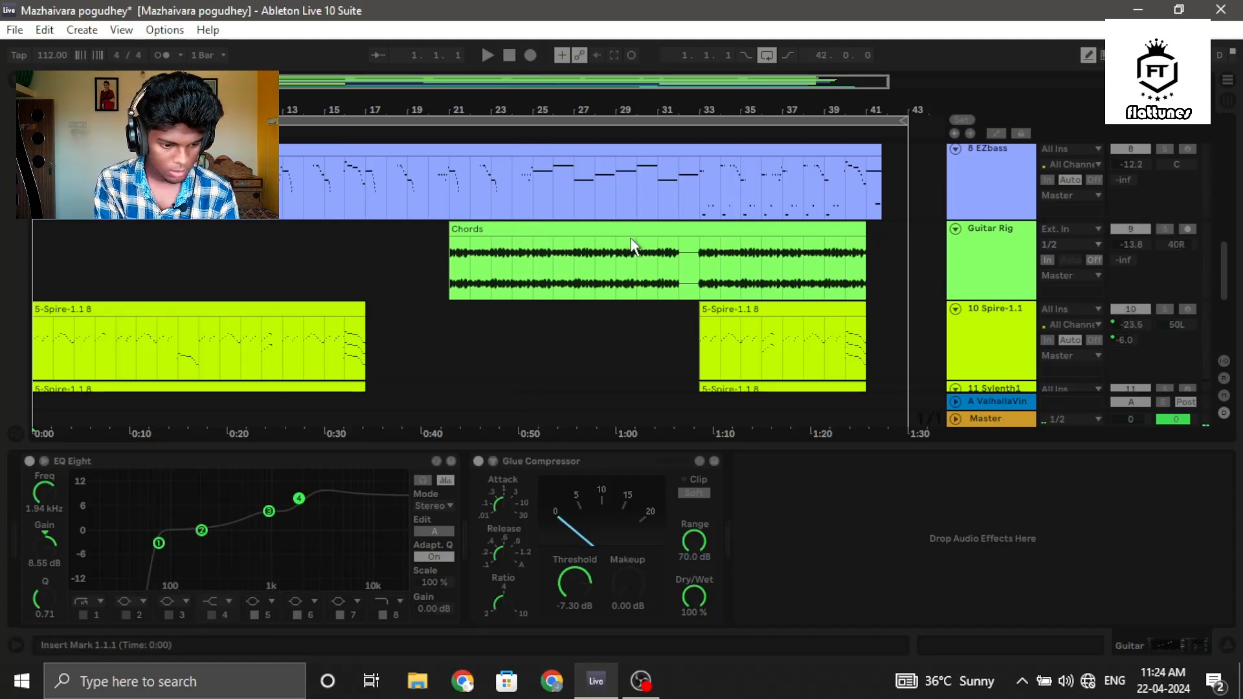
Select the Spire-1.1 track, leave it unsoloed, and view its Spire instrument before closing the plug-in window
scroll(1223, 285, "down", 1)
scroll(1228, 295, "down", 4)
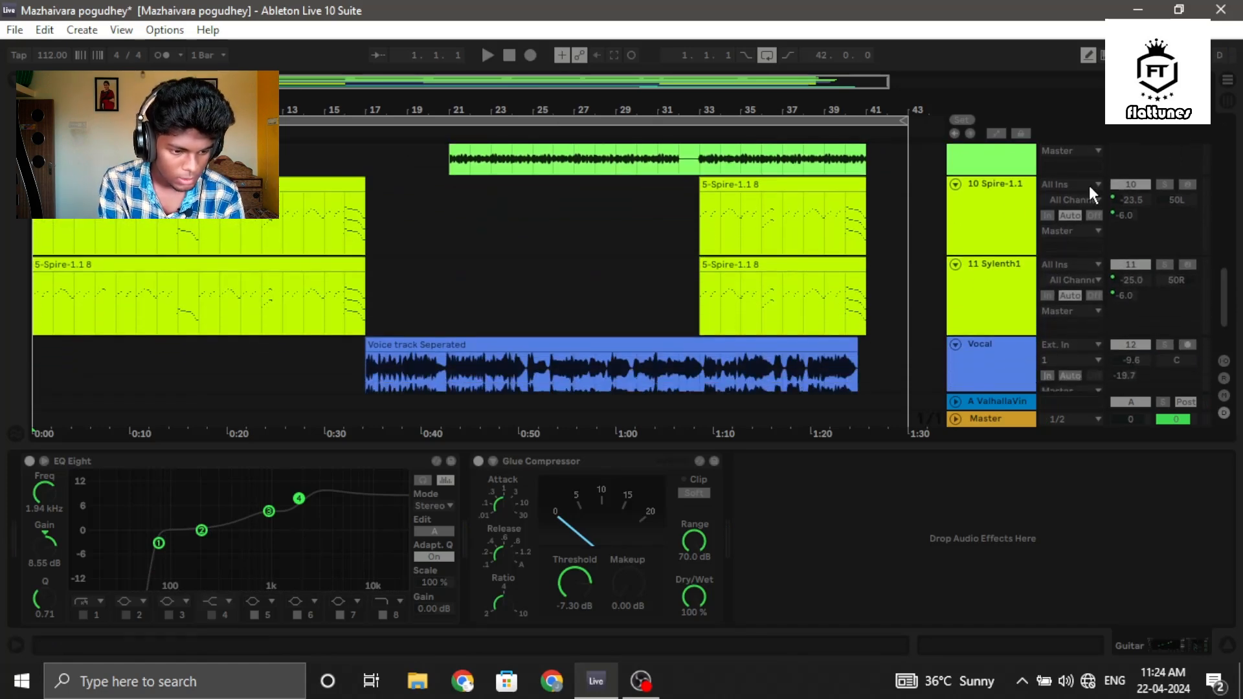
left_click(1163, 185)
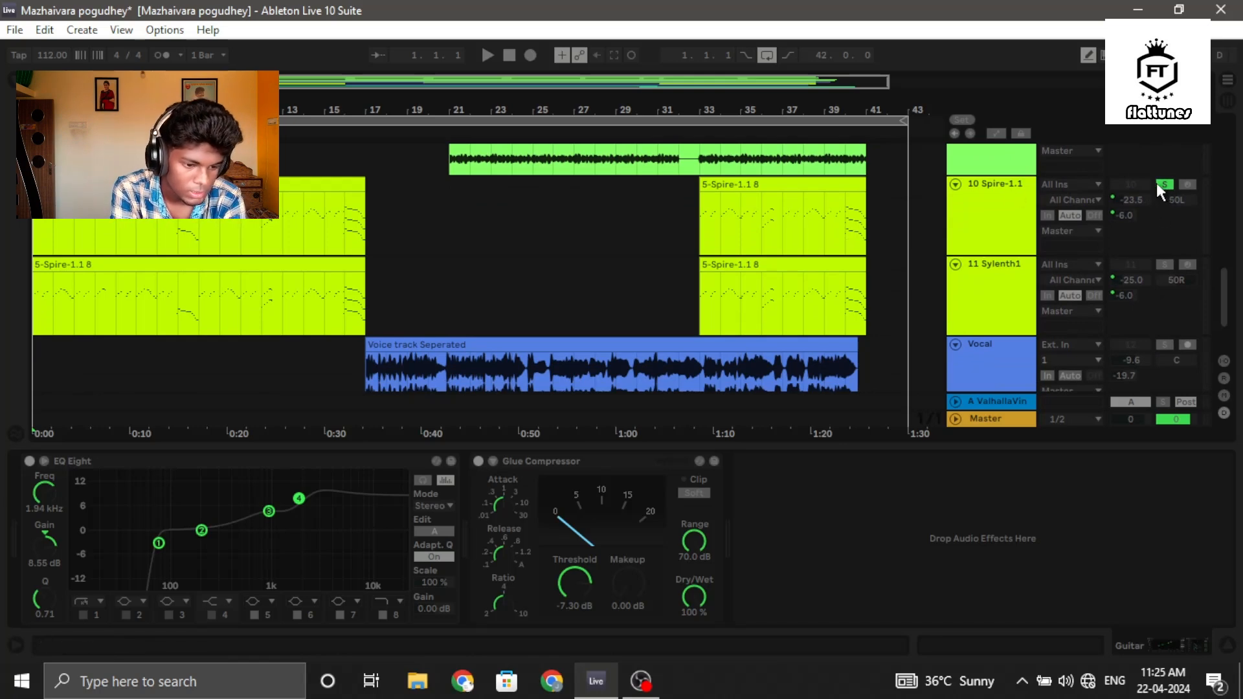
left_click(1155, 182)
left_click(980, 217)
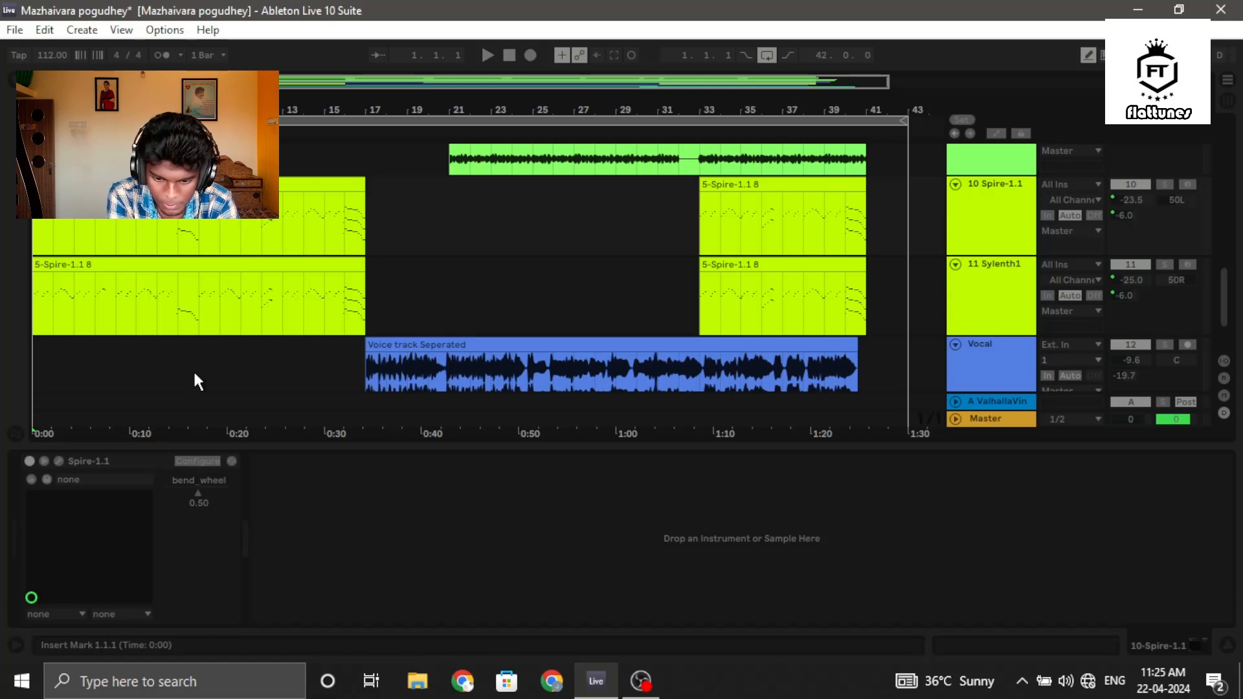
left_click(59, 460)
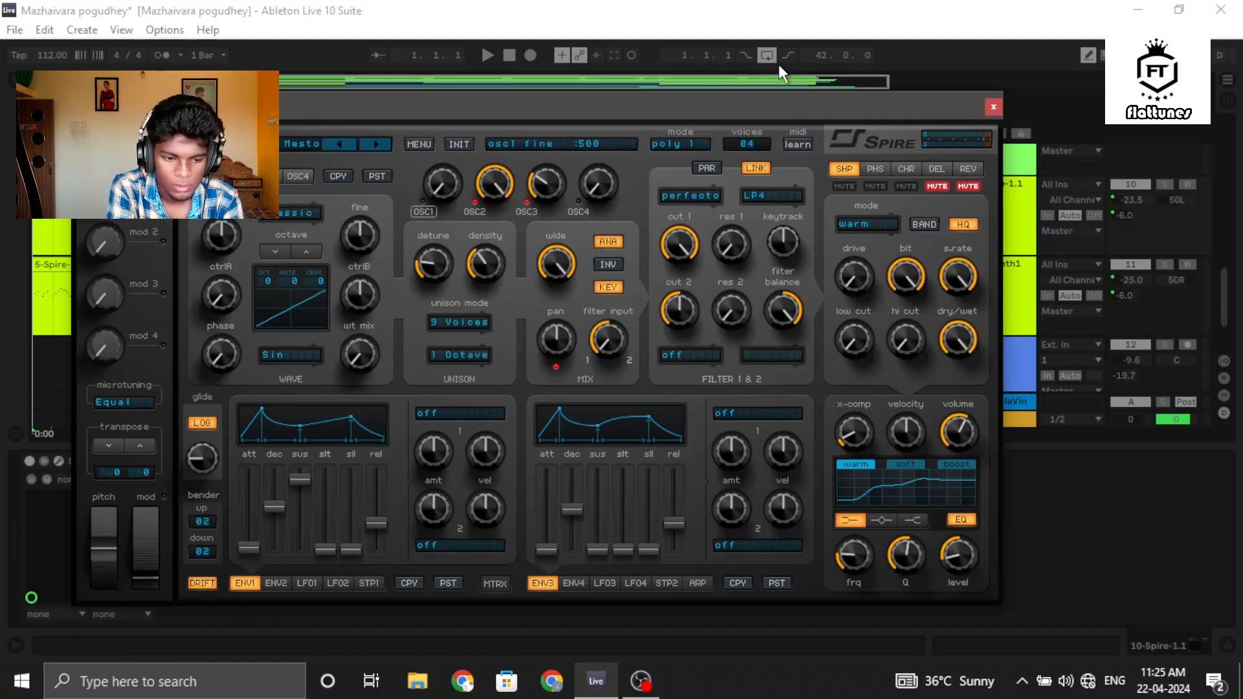
left_click(993, 108)
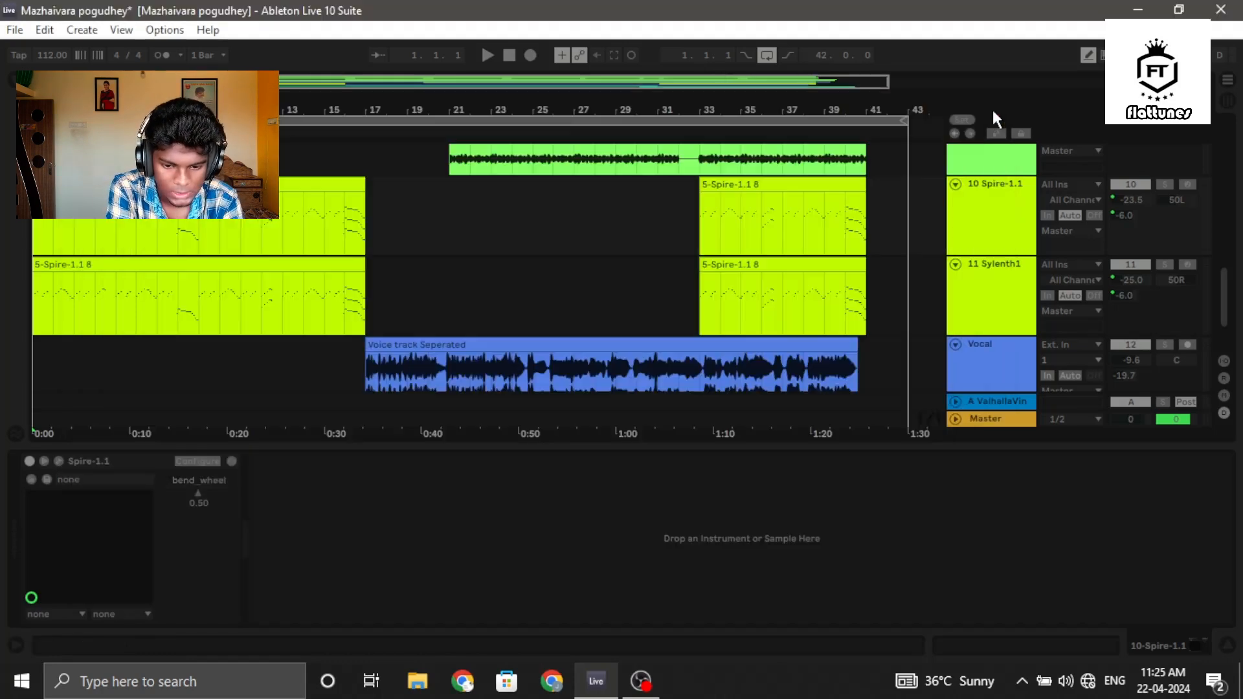
Show the Sylenth1 track's device and solo the Spire-1.1 and Sylenth1 tracks together
left_click(1015, 273)
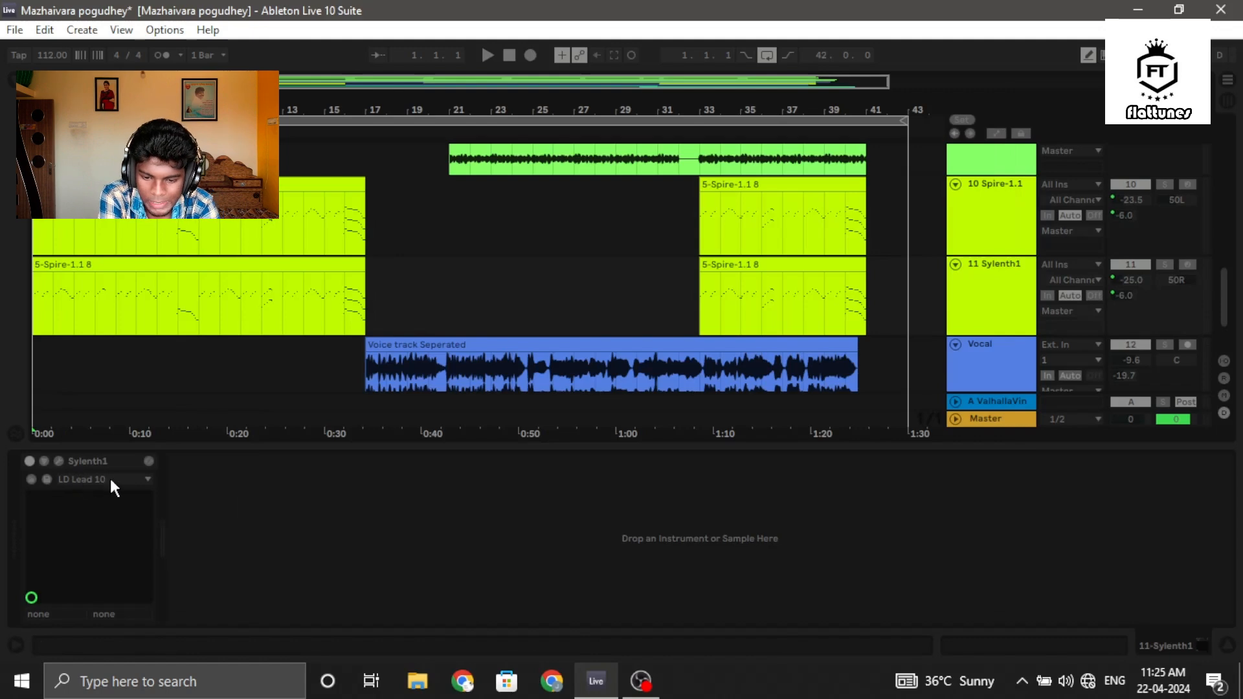
left_click(1164, 183)
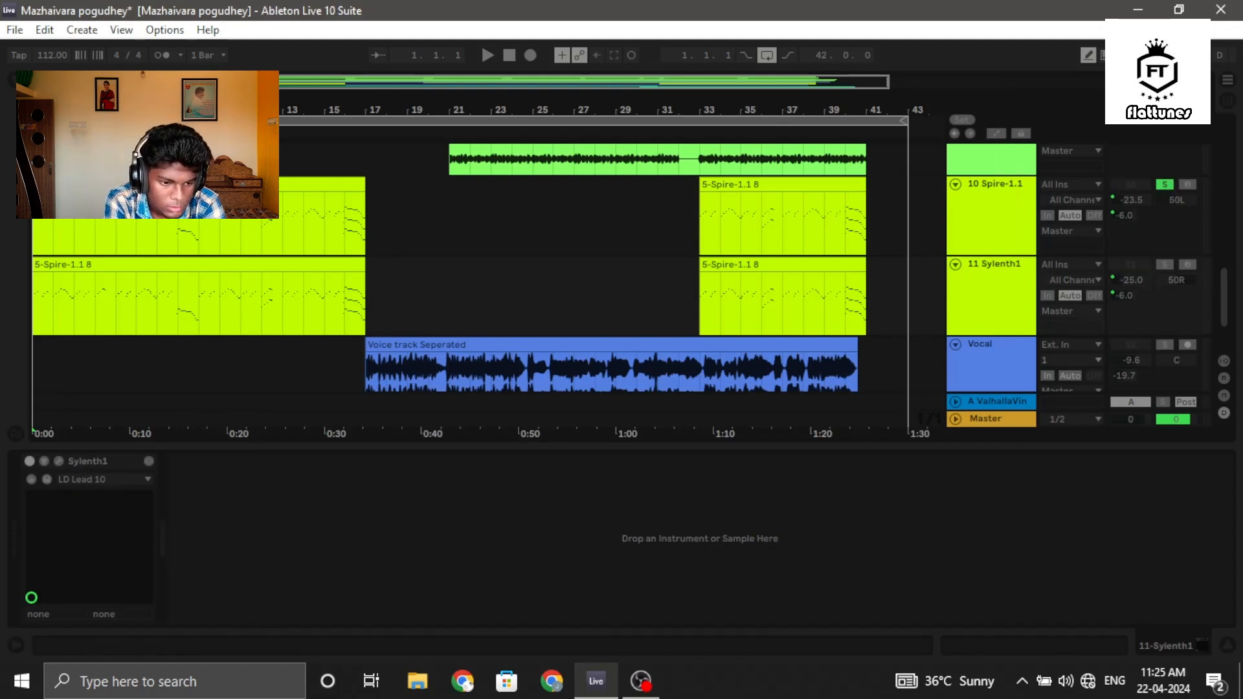
left_click(1165, 264)
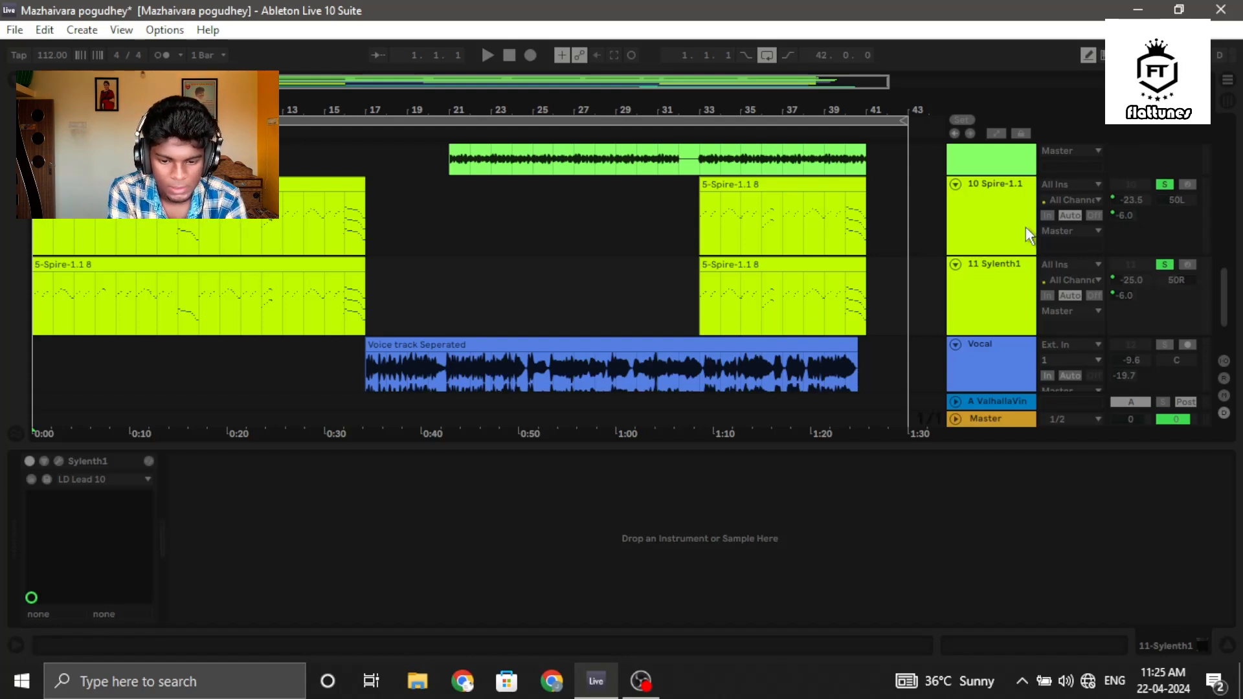
Listen to the Spire-1.1 and Sylenth1 tracks soloed together from the song start to bar 17, and unsolo Spire-1.1
key("space")
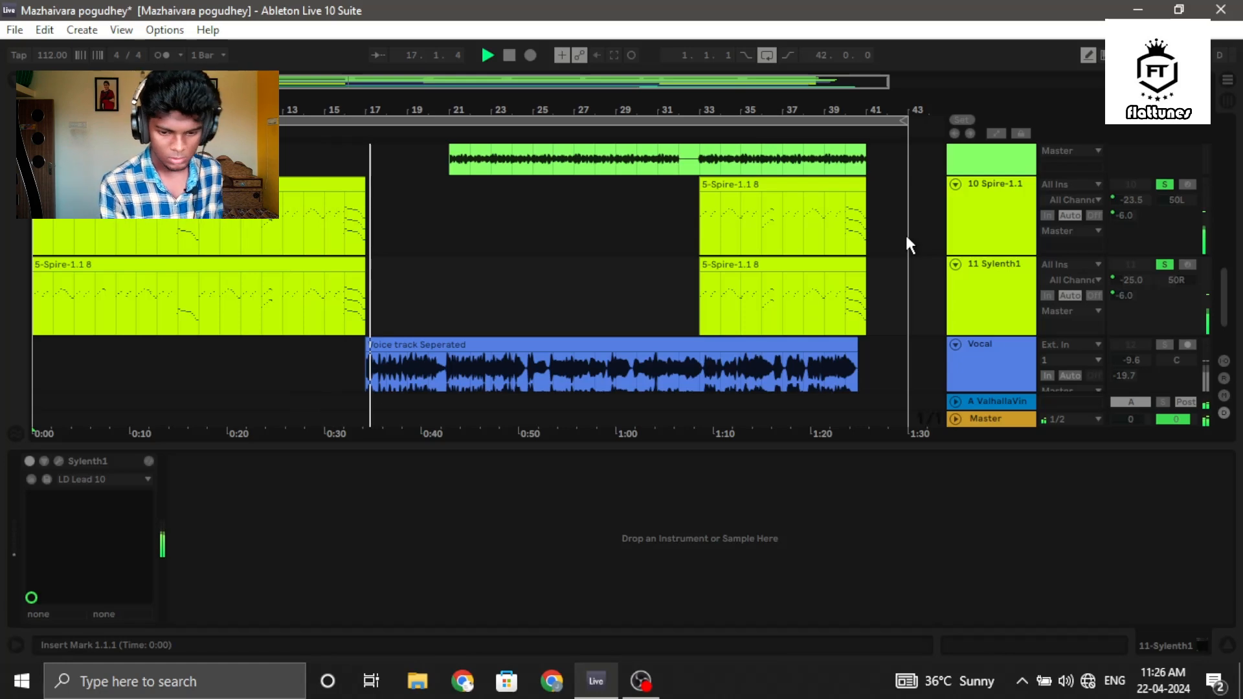
key("space")
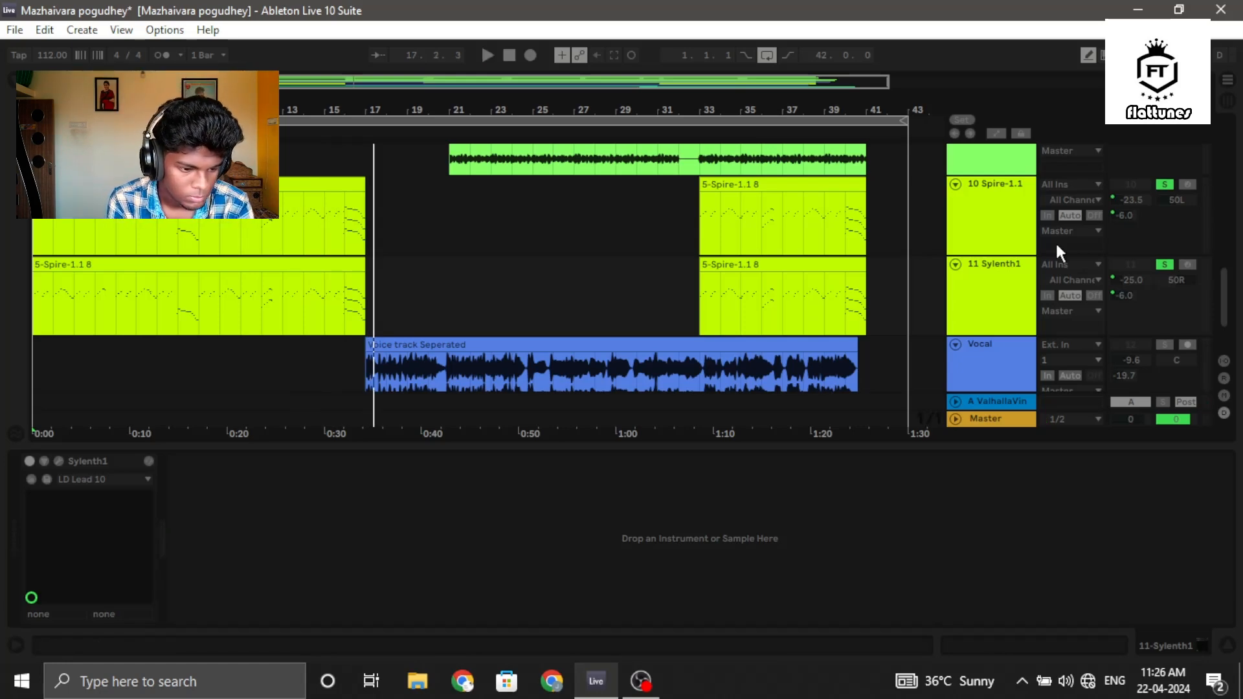
left_click(1164, 185)
Solo the Vocal track and listen to its Voice track Seperated clip from bar 17 to bar 24
left_click(1167, 344)
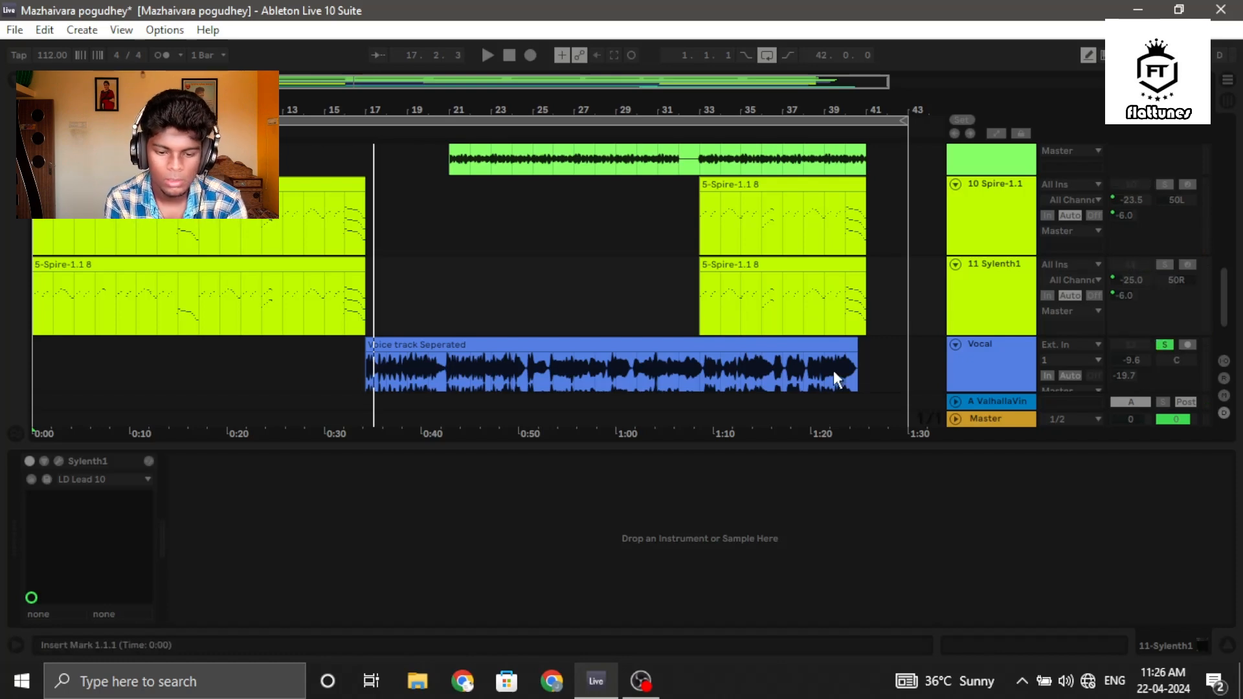
left_click(358, 365)
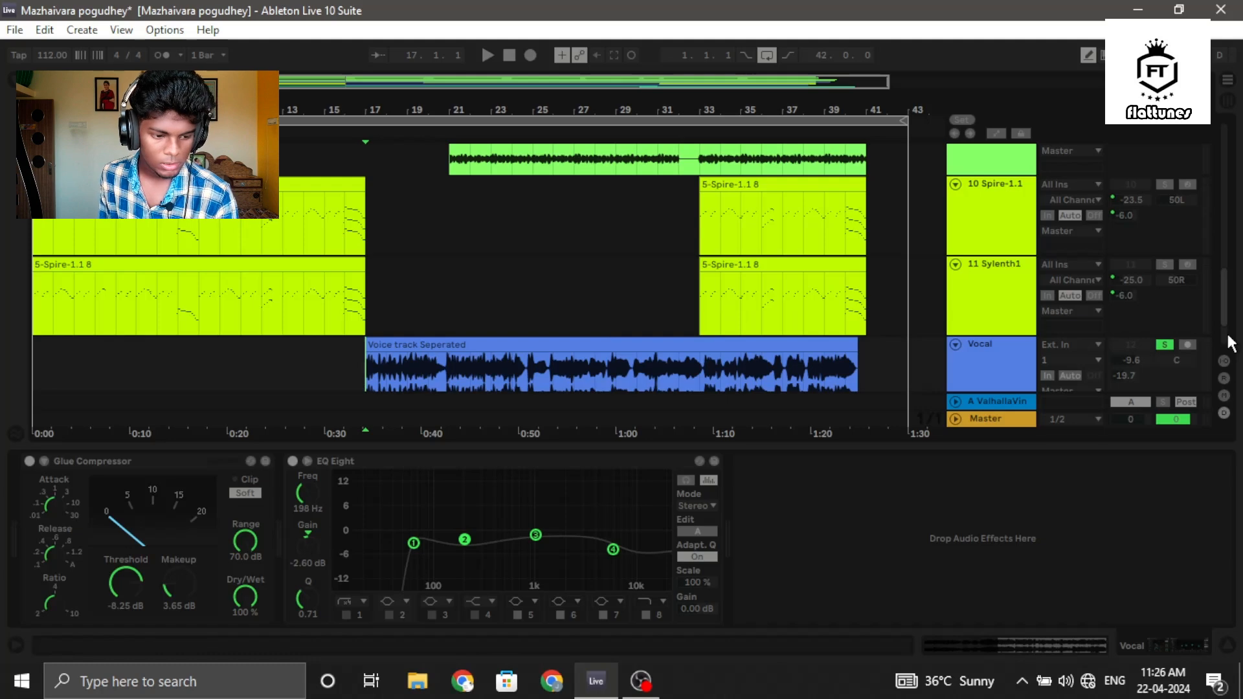
scroll(1228, 340, "down", 3)
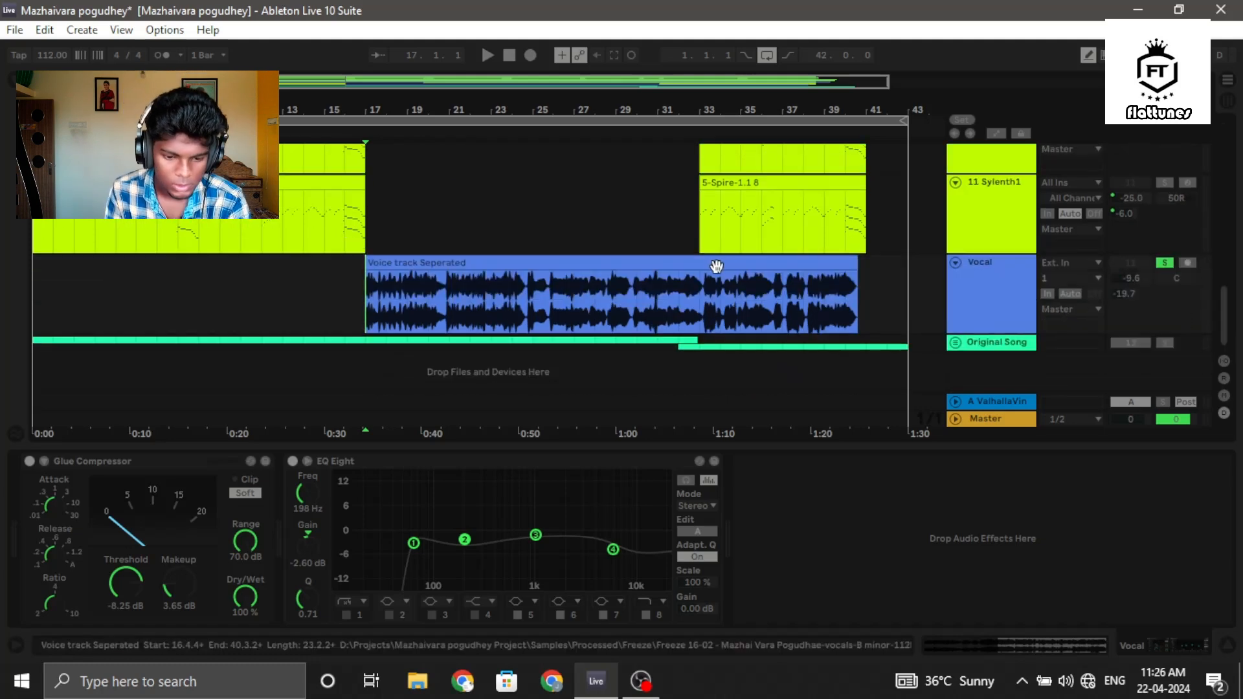
left_click(674, 268)
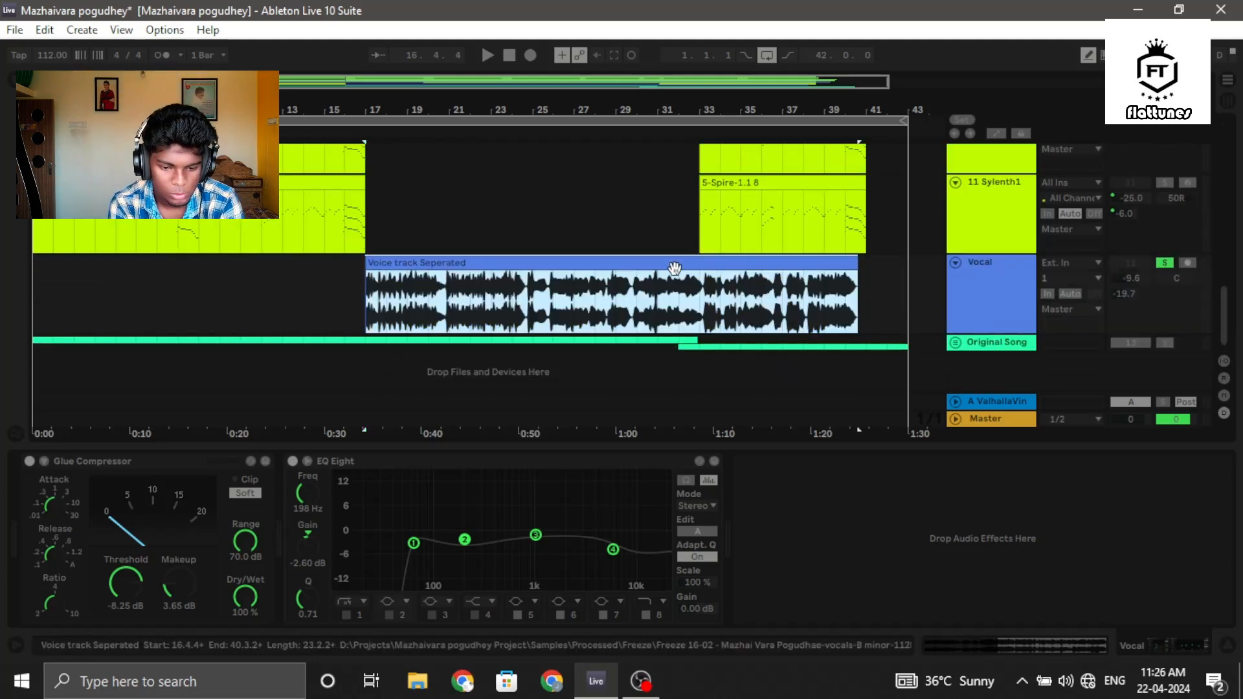
left_click(366, 306)
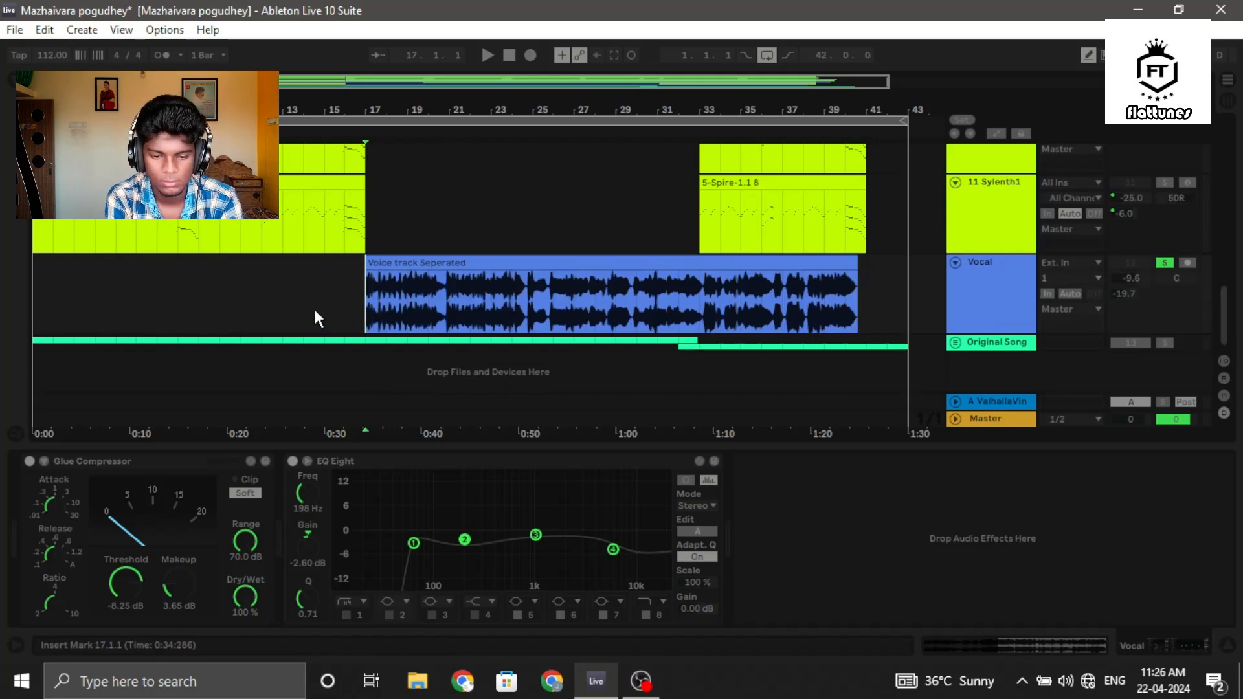
key("space")
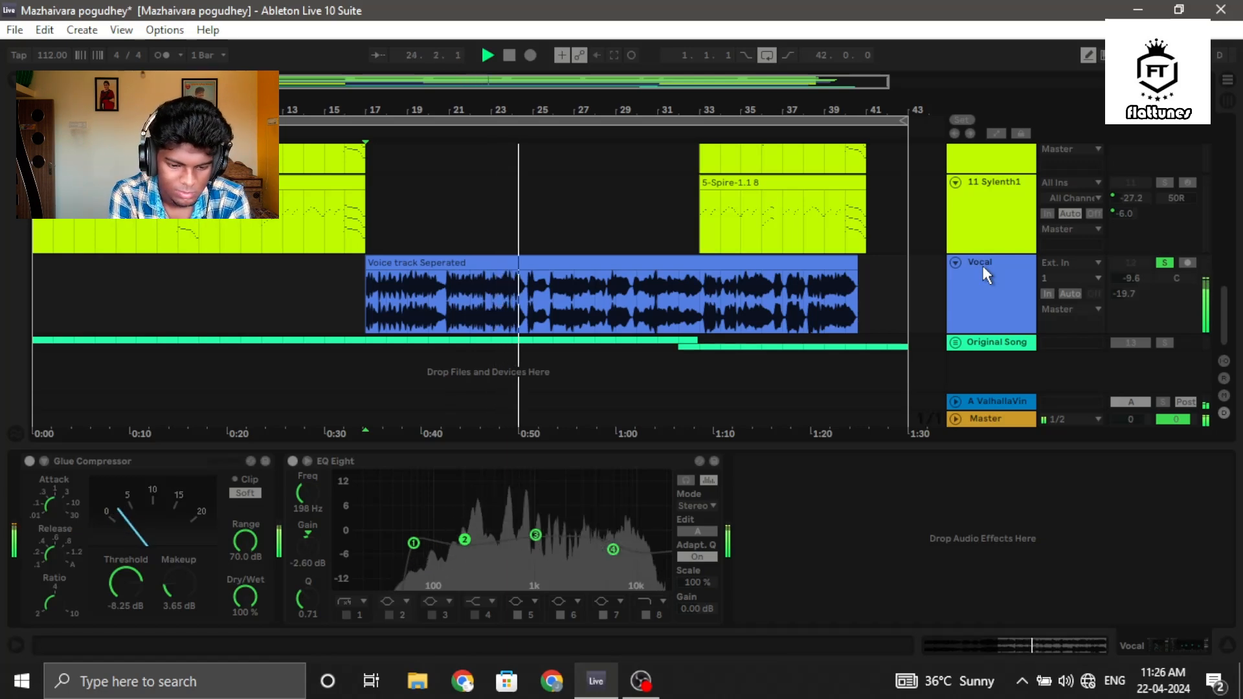
key("space")
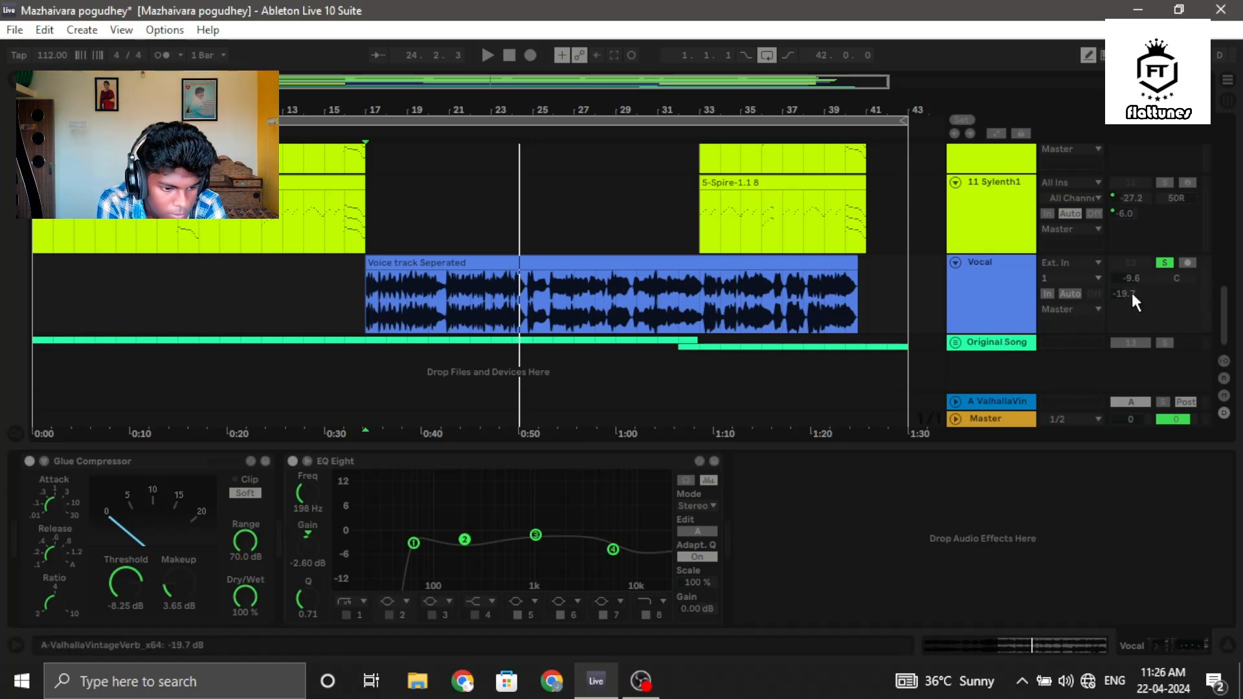
View the ValhallaVintageVerb reverb on return track A, set its predelay to 0 ms, and close the plug-in window
left_click(1011, 401)
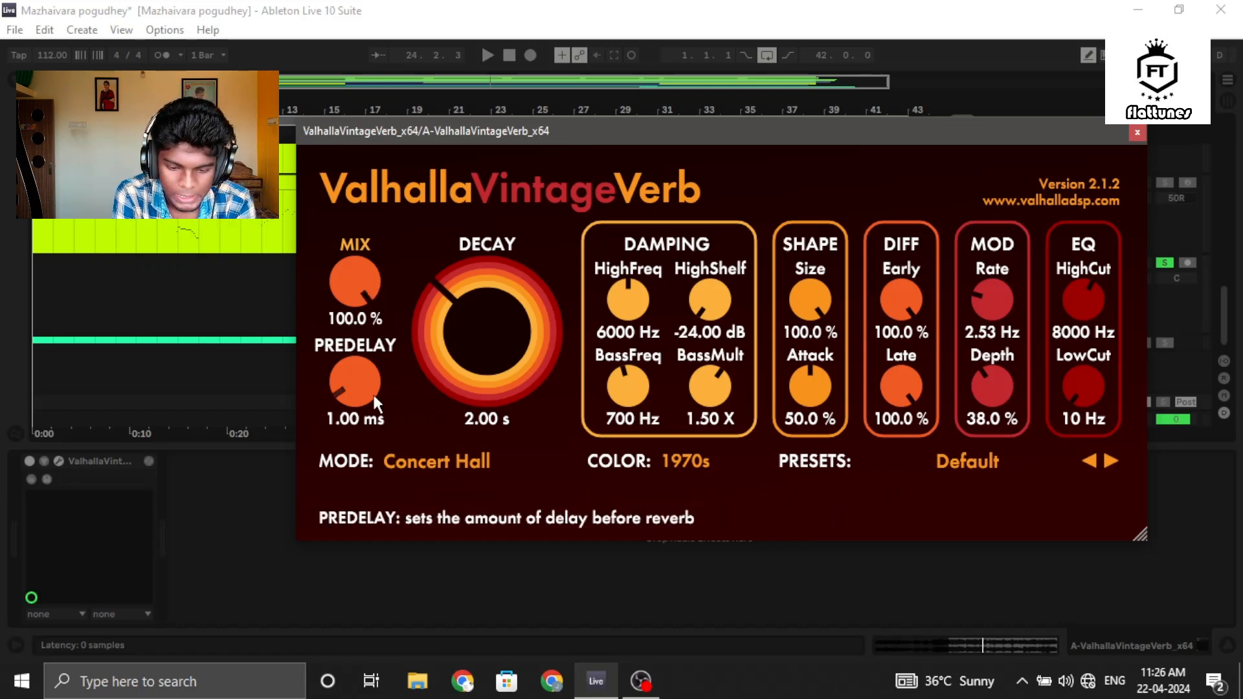
left_click_drag(351, 372, 367, 457)
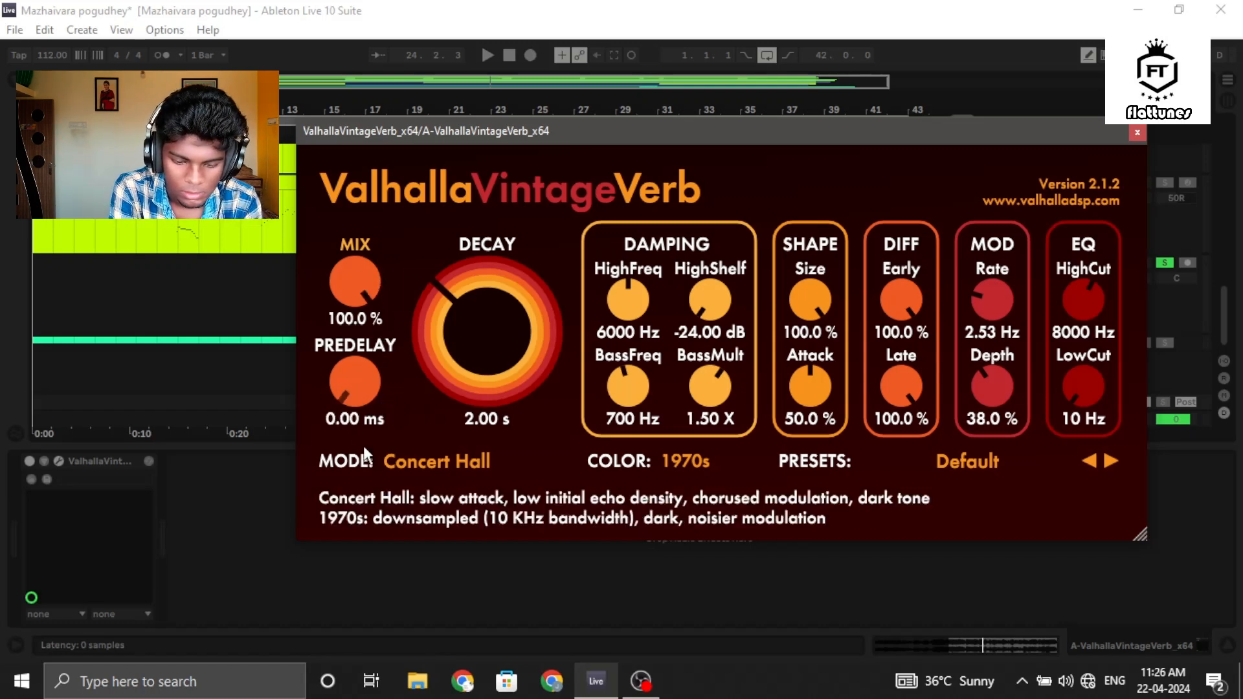
left_click(1137, 132)
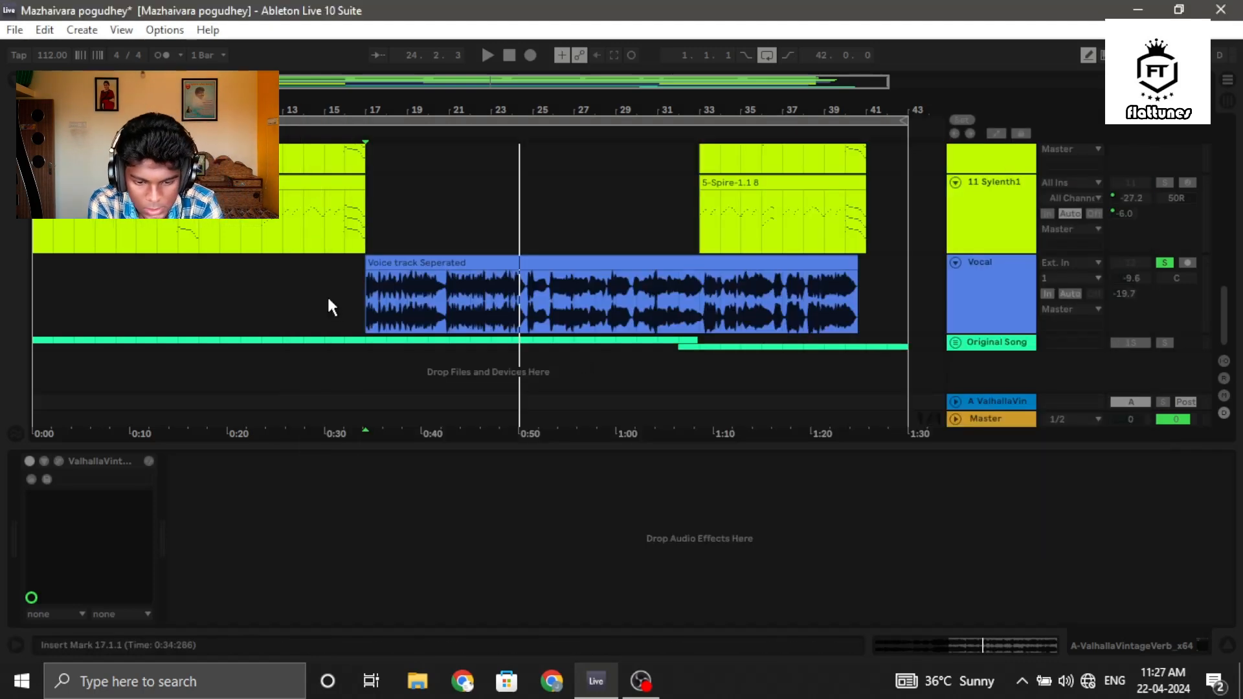
Listen to the soloed Vocal track from bar 17 to bar 20 with its reverb send active
left_click(362, 311)
key("space")
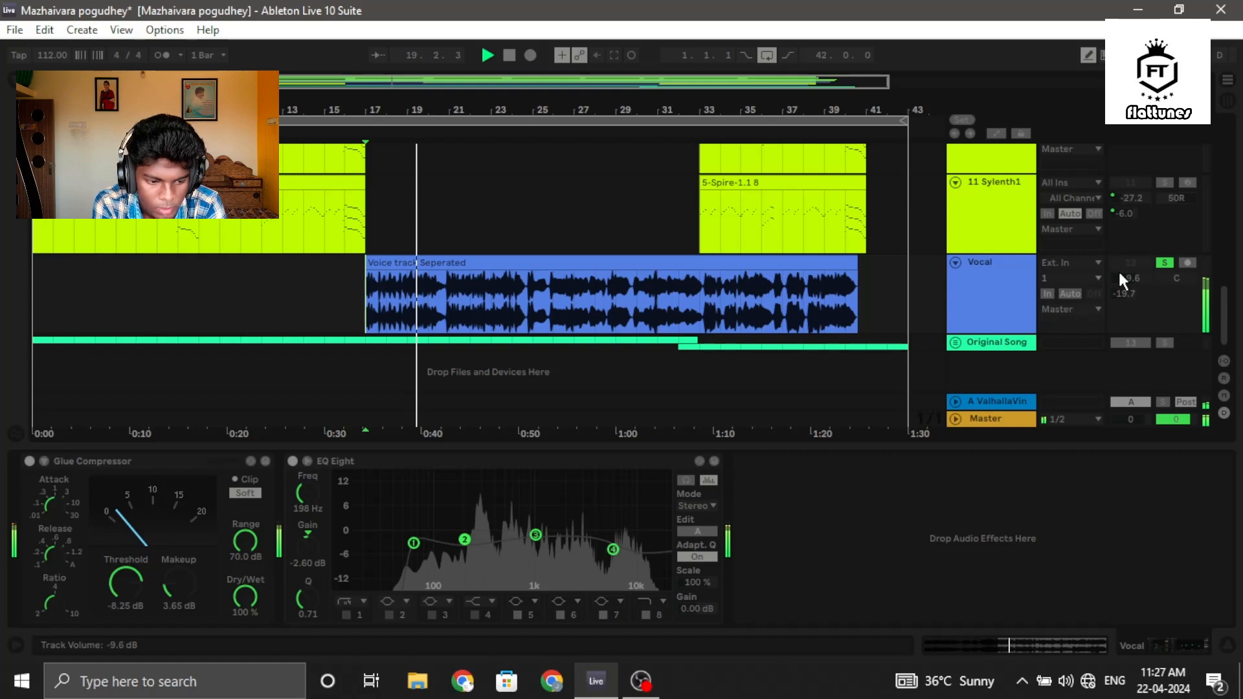
key("space")
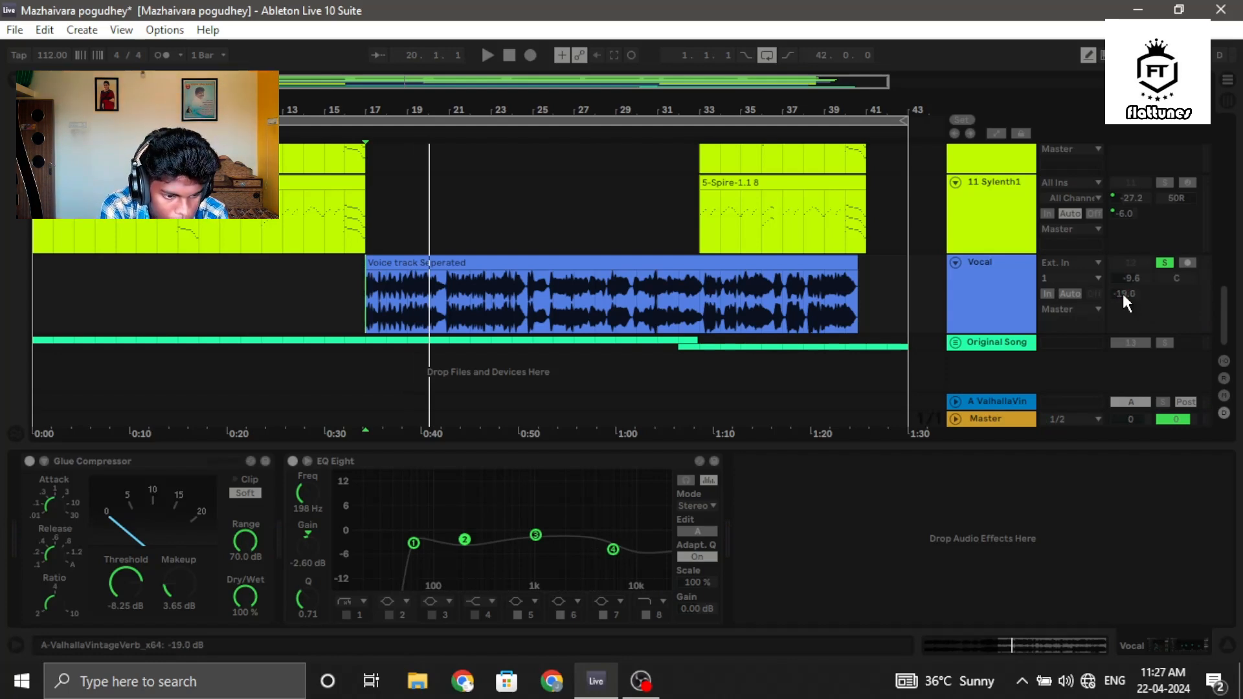
Lower the Vocal track's reverb send to -inf, save the project, and replay the dry vocal from bar 17
left_click_drag(1121, 291, 1125, 343)
key("space")
key("space")
key("ctrl+s")
key("space")
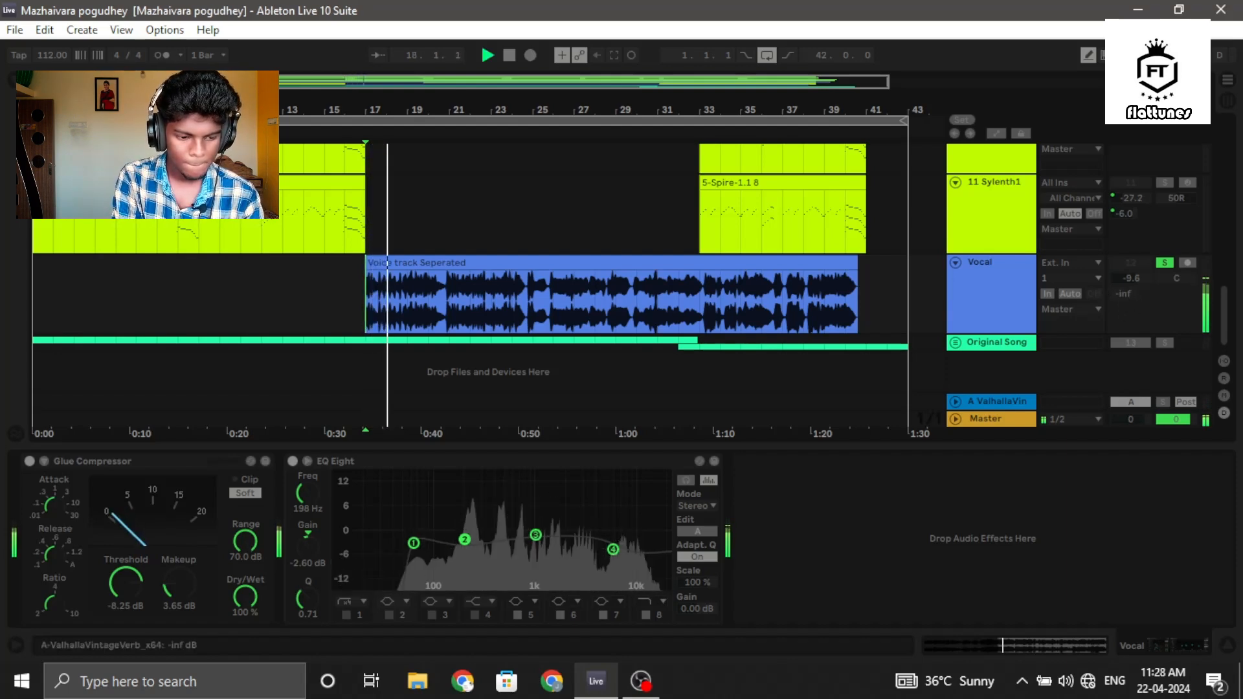
Compare the vocal during playback with its reverb send at -13.0 dB and at -inf, stopping at bar 22
left_click_drag(1125, 293, 1125, 239)
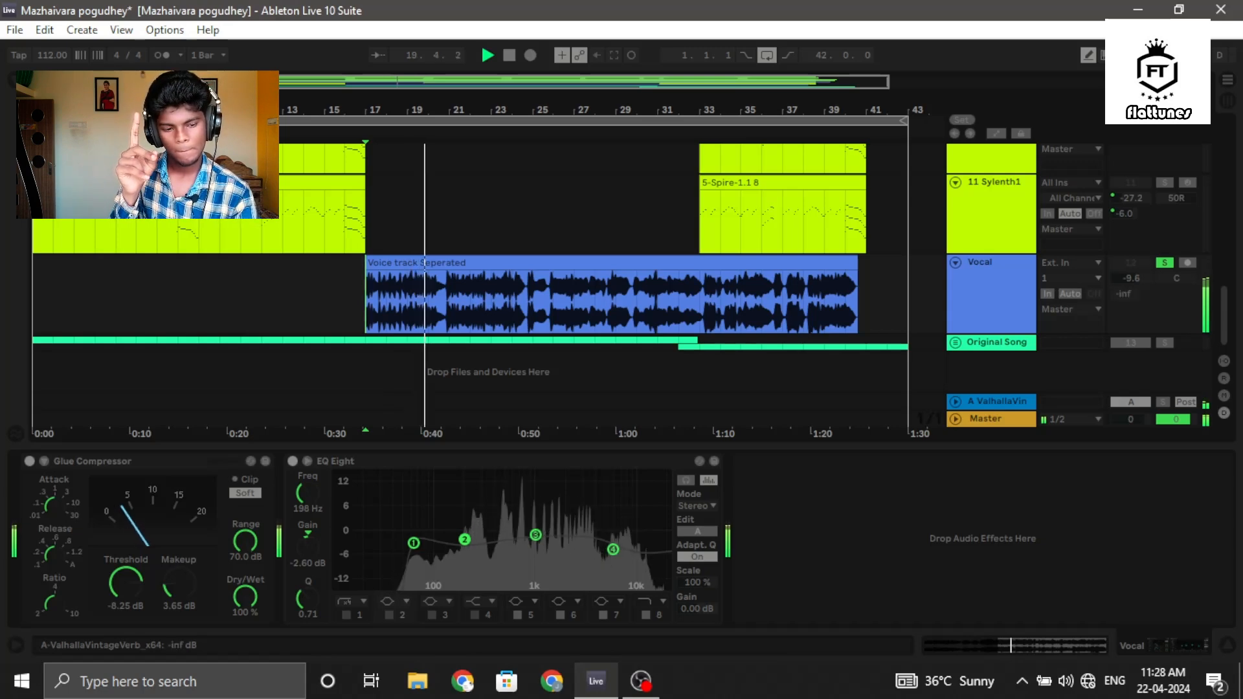
mouse_move(1125, 293)
left_mouse_down()
mouse_move(1125, 343)
mouse_move(1125, 308)
left_mouse_up()
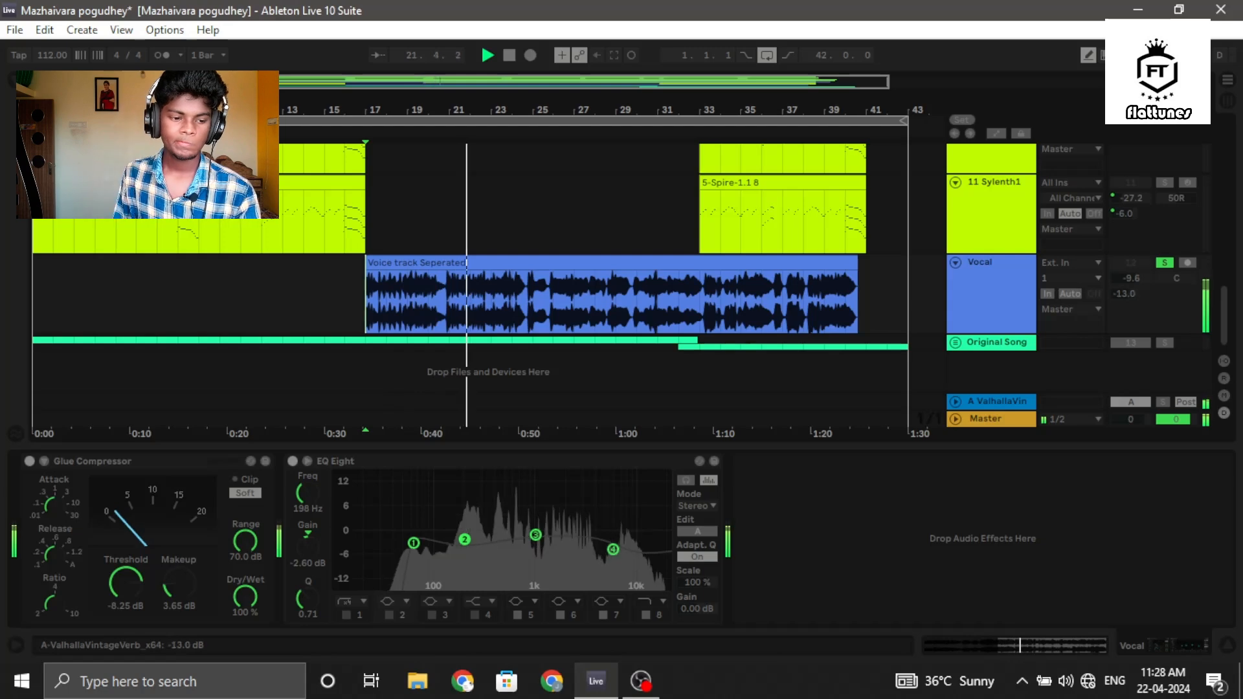
mouse_move(1125, 293)
left_mouse_down()
mouse_move(1125, 266)
mouse_move(1125, 317)
left_mouse_up()
key("space")
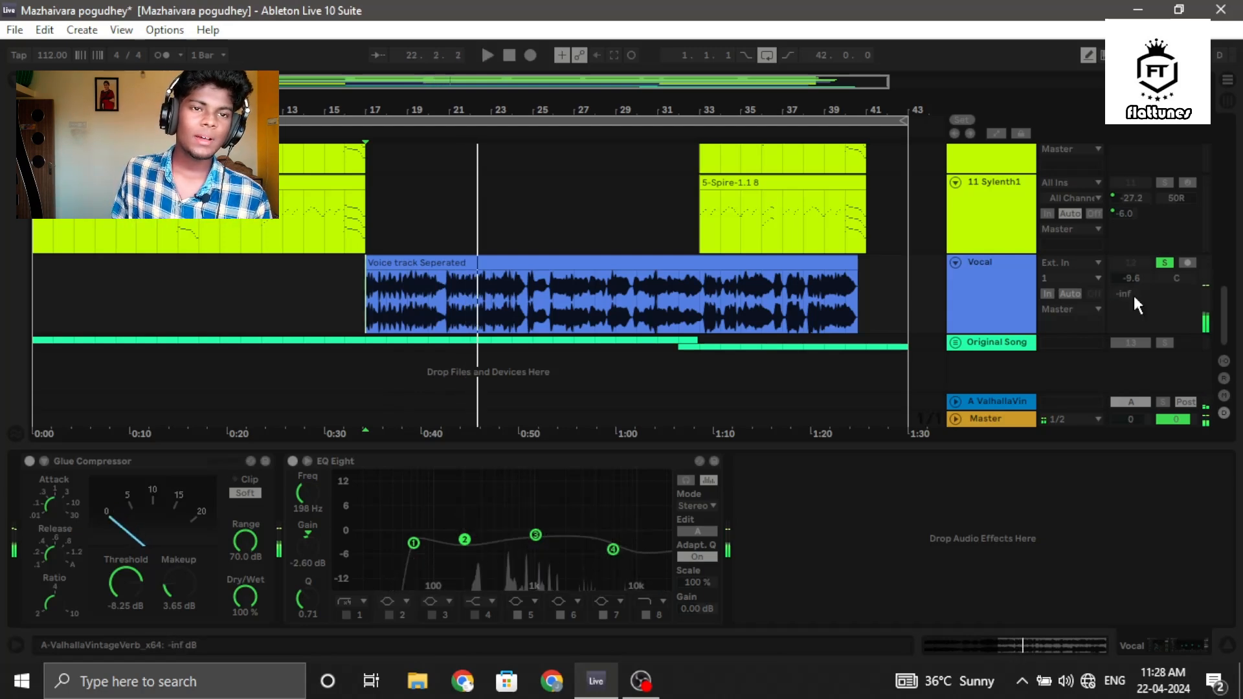
Set the Vocal's reverb send to -19.0 dB, check it from bar 17, and unsolo the track, returning to the song start
left_click_drag(1124, 296, 1125, 279)
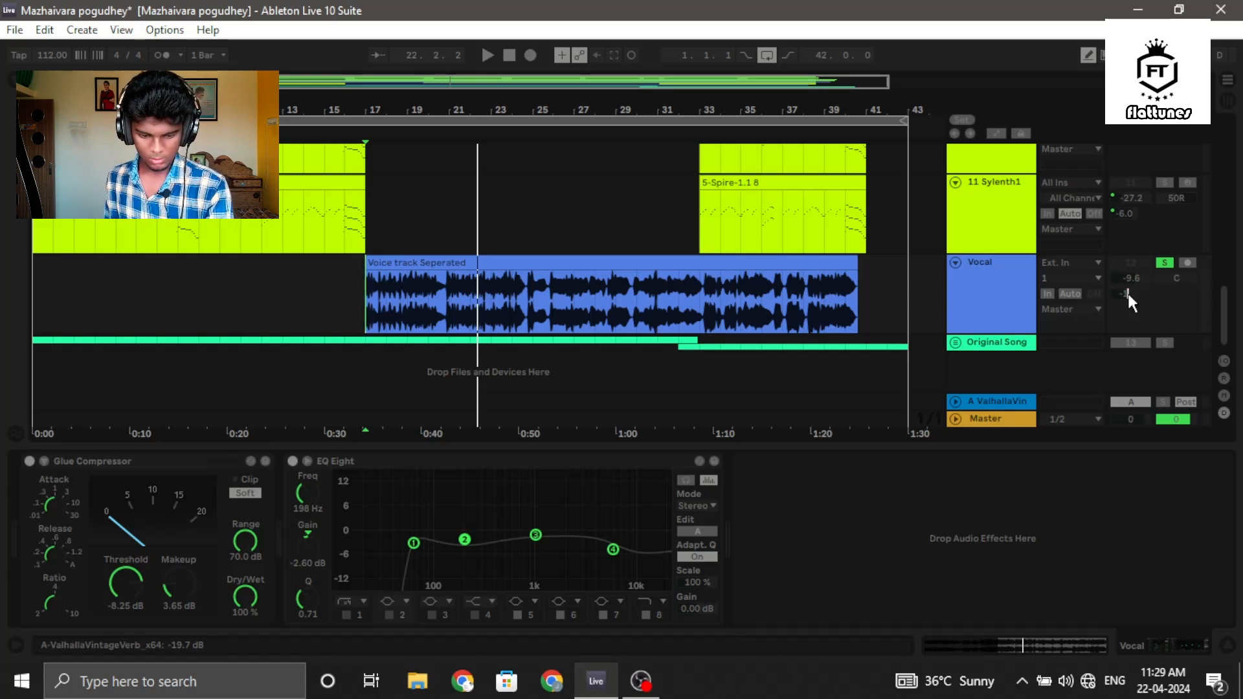
key("space")
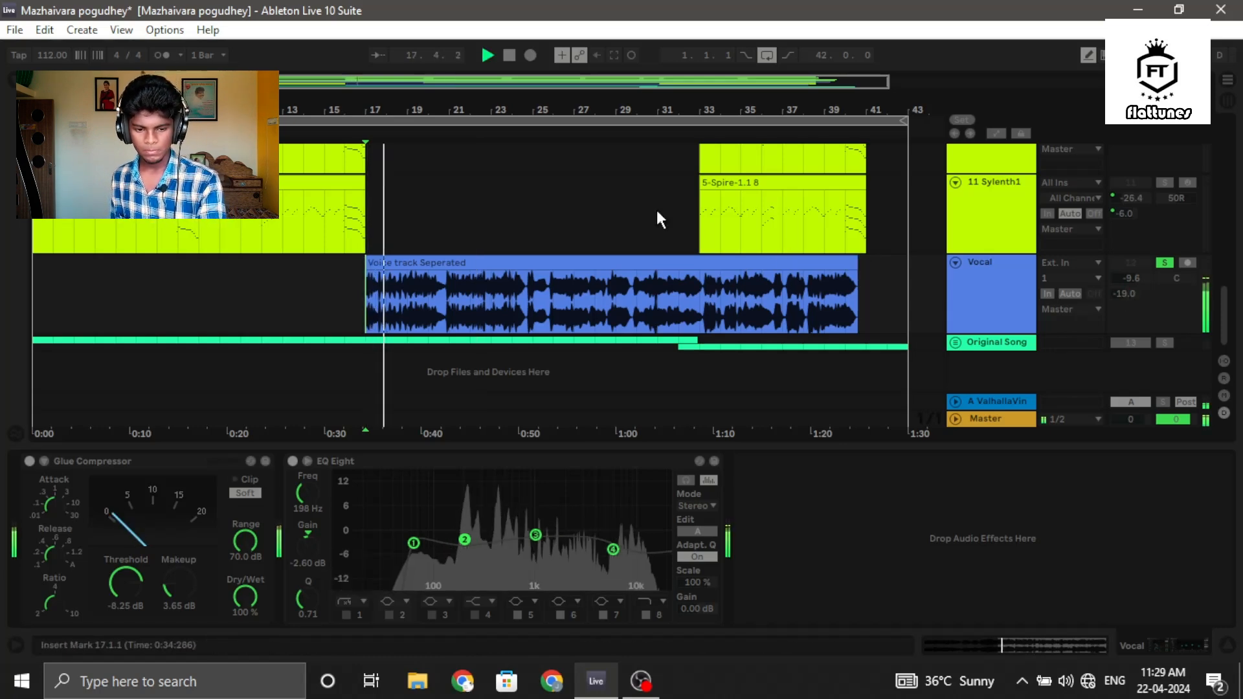
key("space")
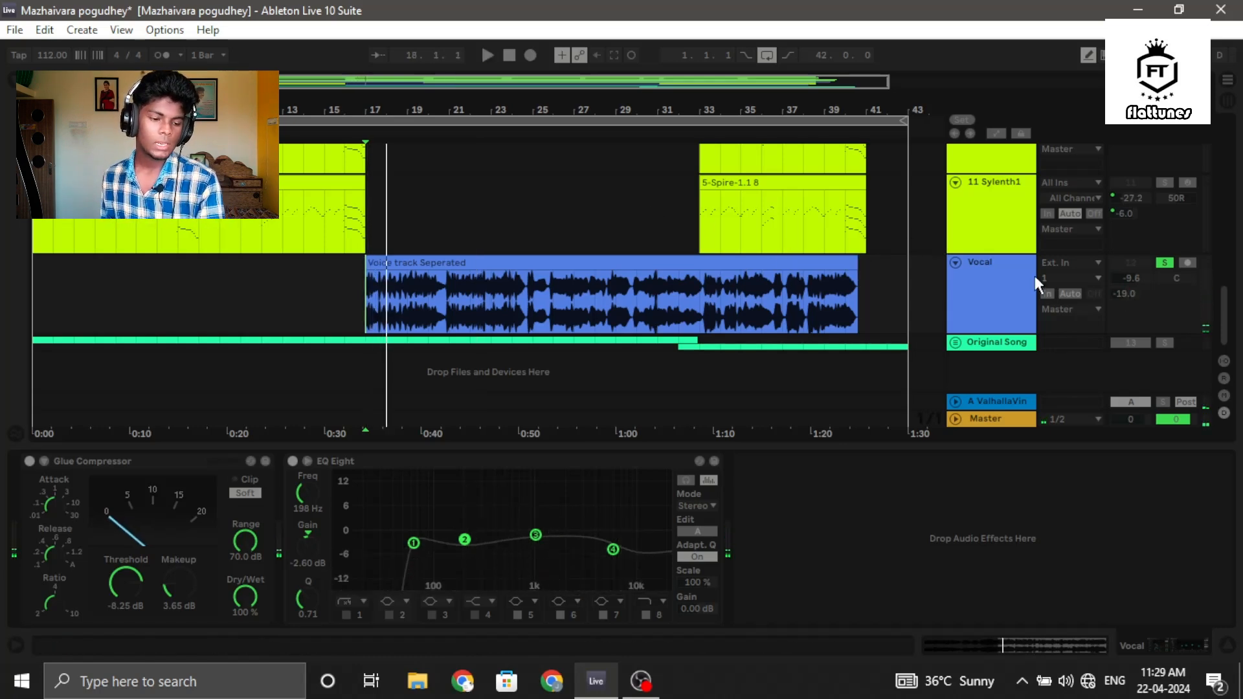
left_click(1161, 262)
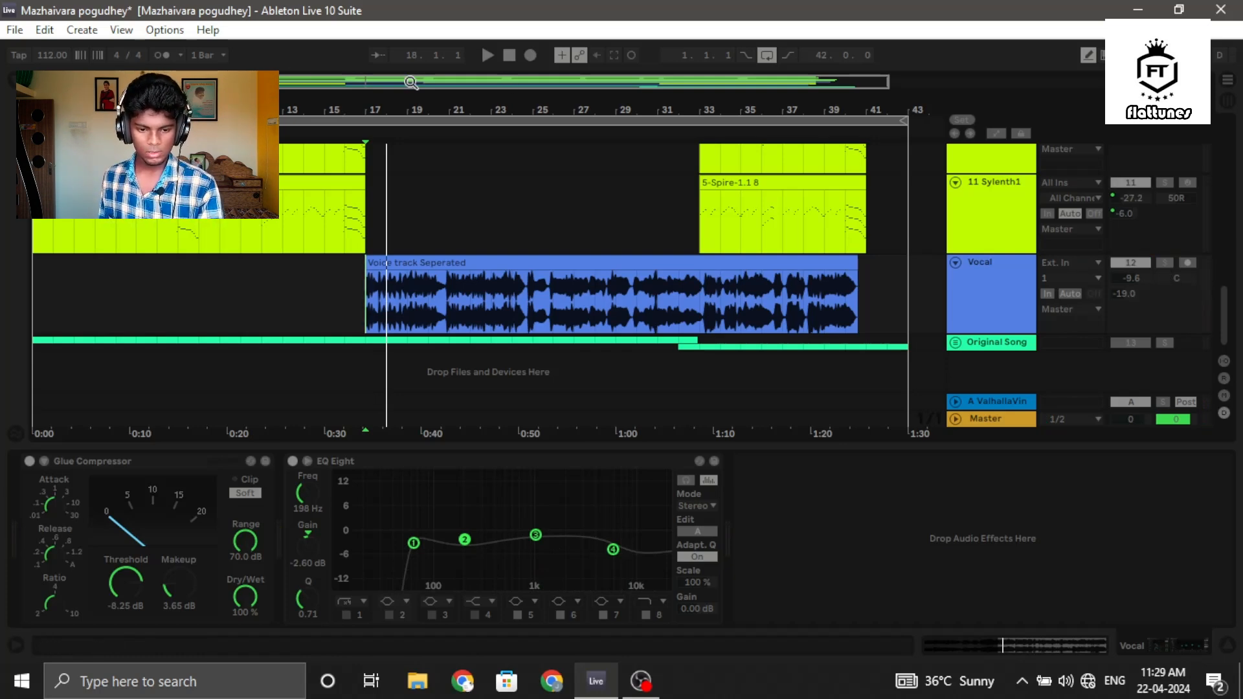
left_click(507, 56)
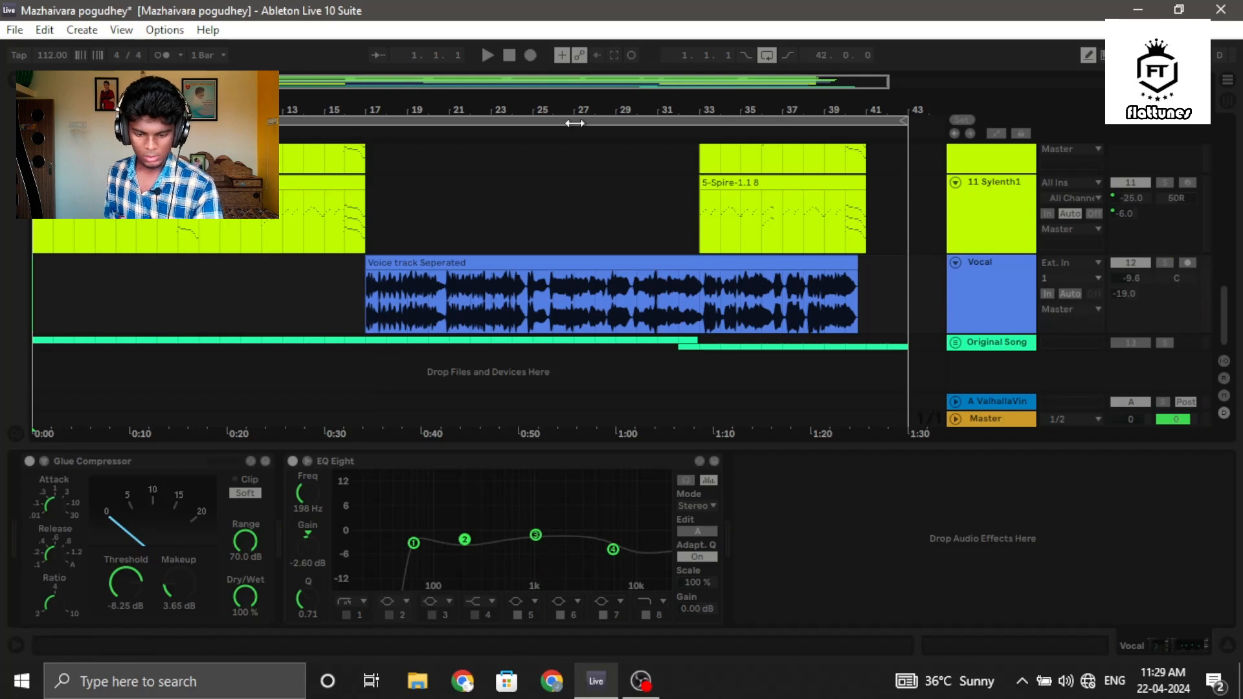
Switch to the Session View mixer and show the Master track's Ozone Pro device
key("Tab")
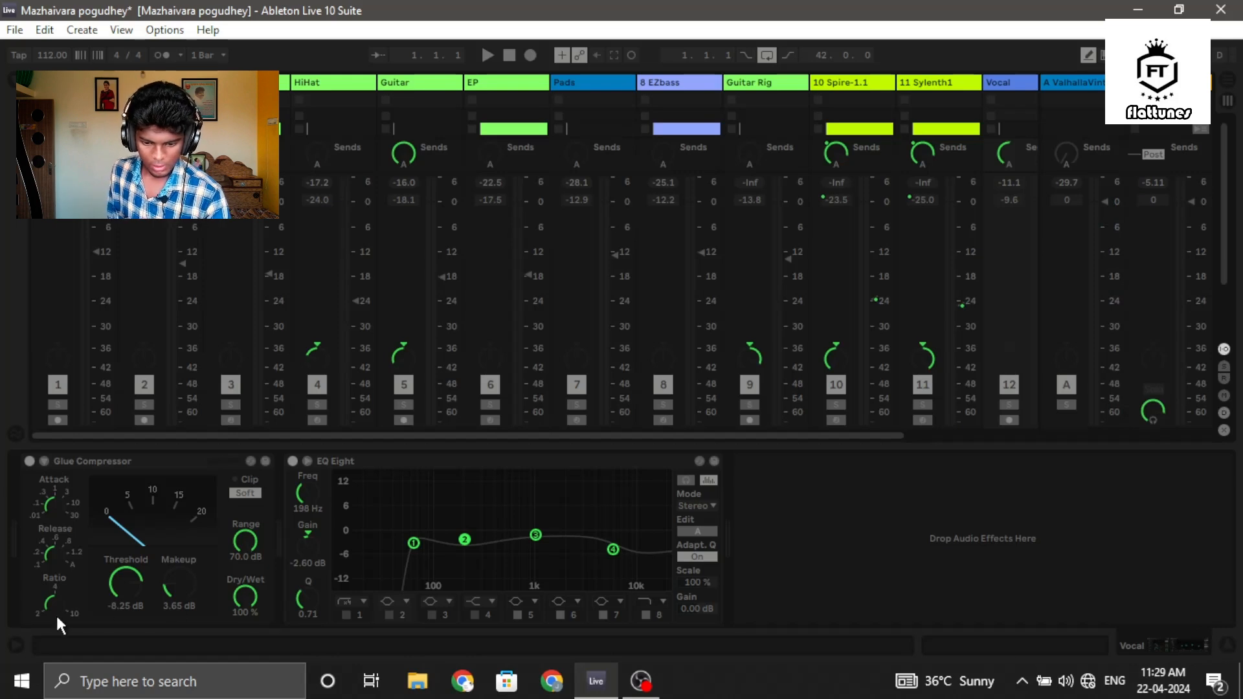
left_click(12, 636)
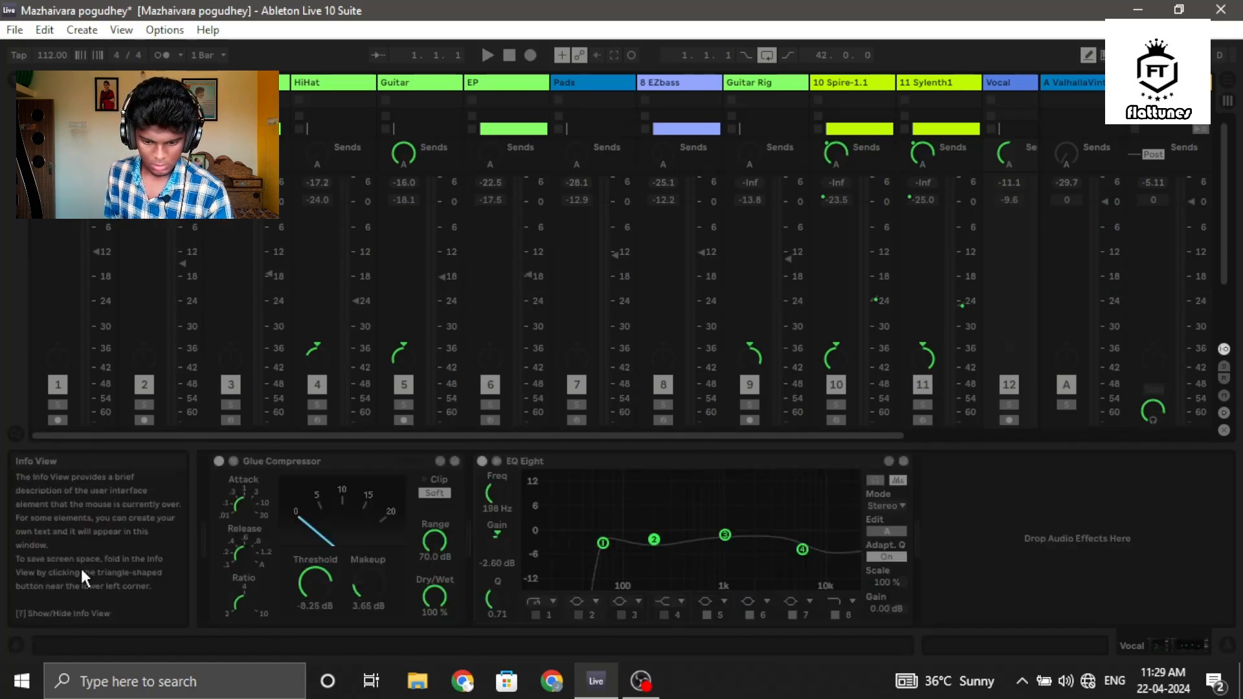
left_click(11, 643)
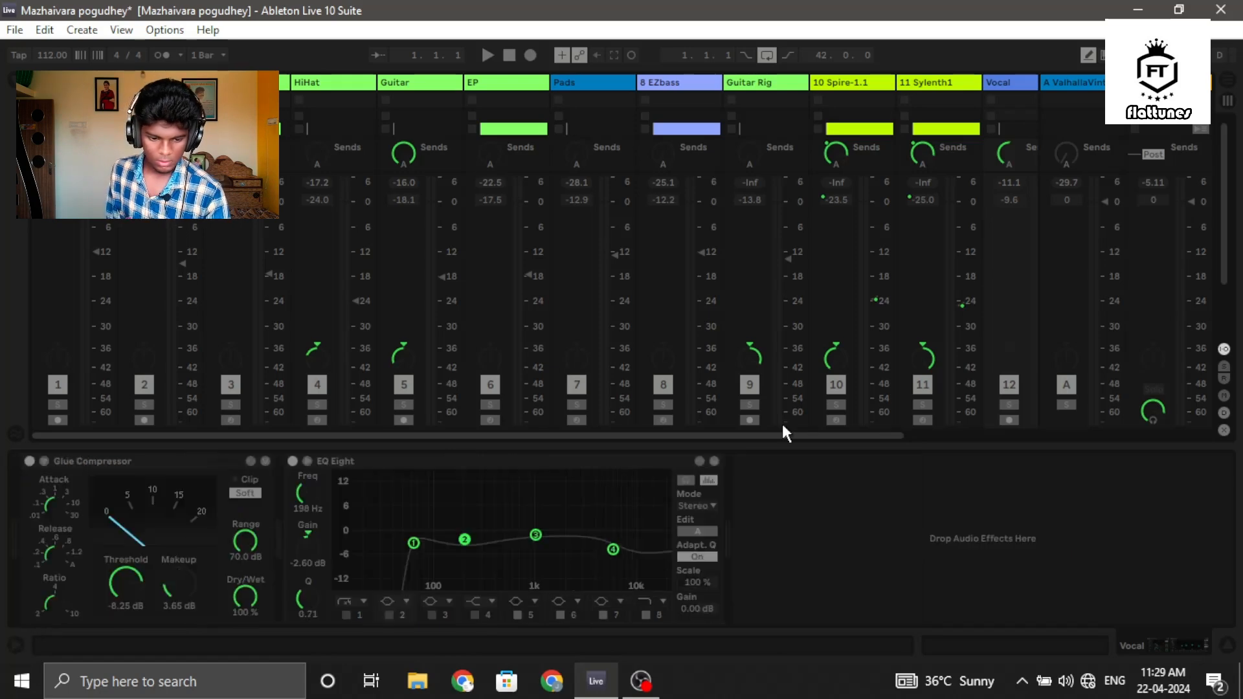
left_click(1229, 646)
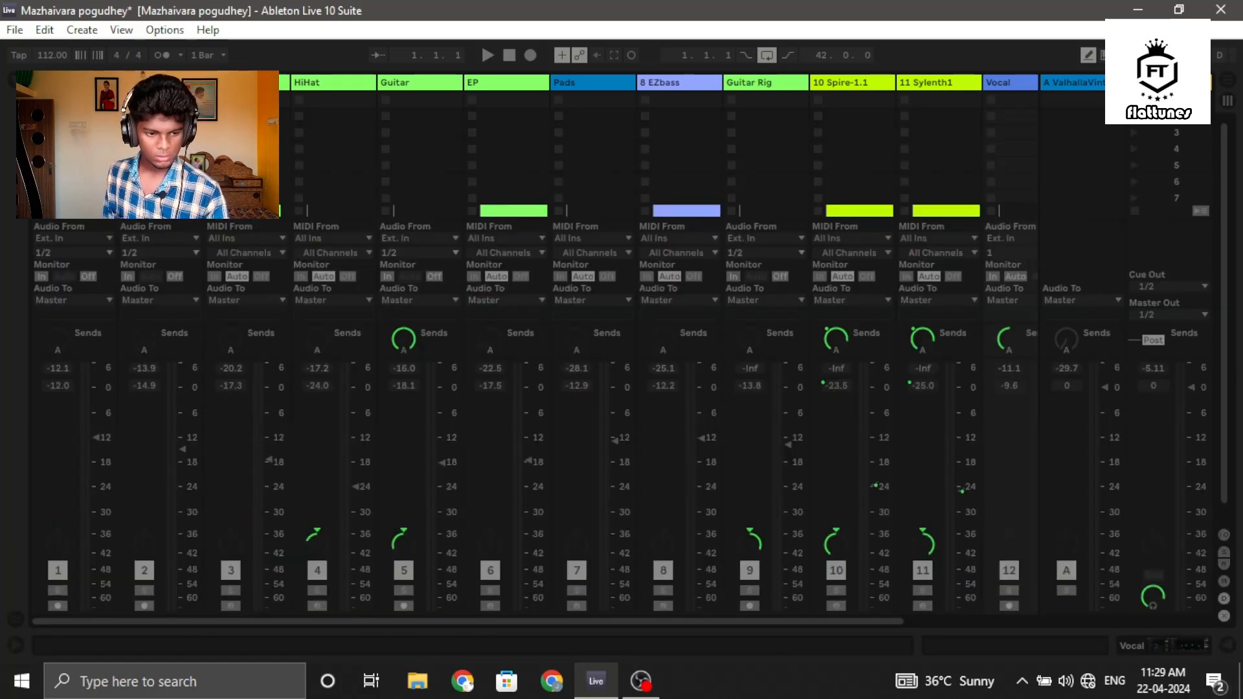
double_click(1165, 82)
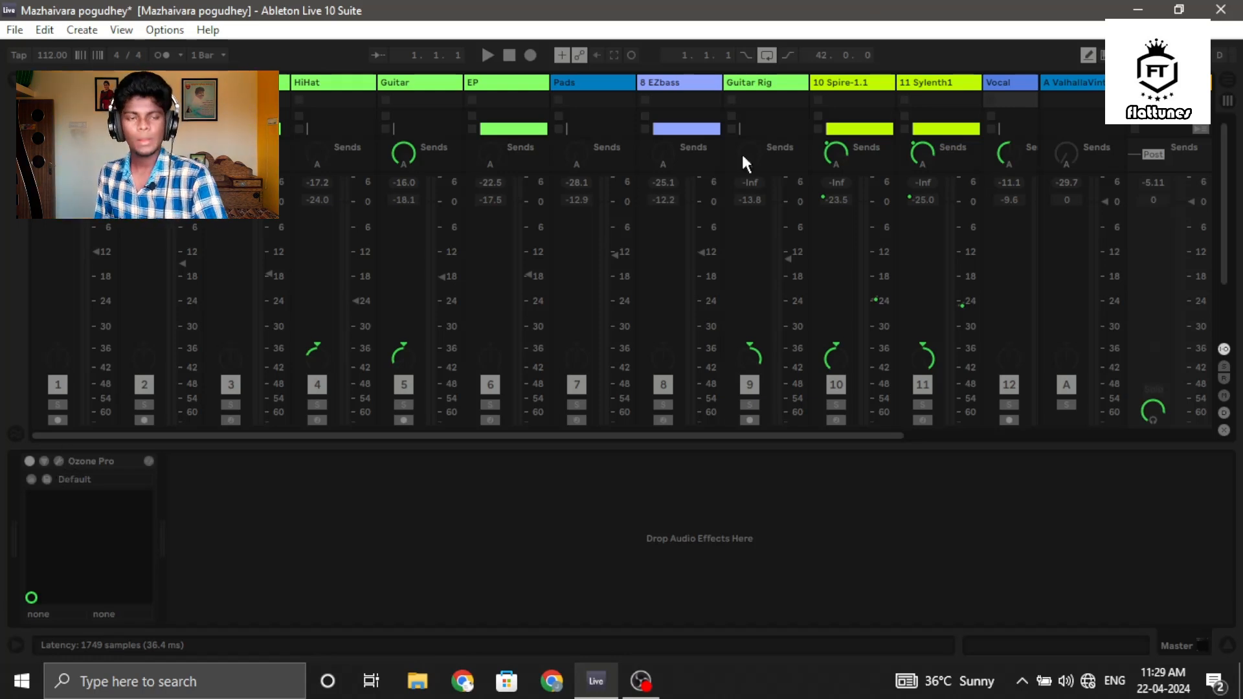
Open the Ozone Pro window on the Master and view its Imager module and the list of modules that can be added
left_click(267, 693)
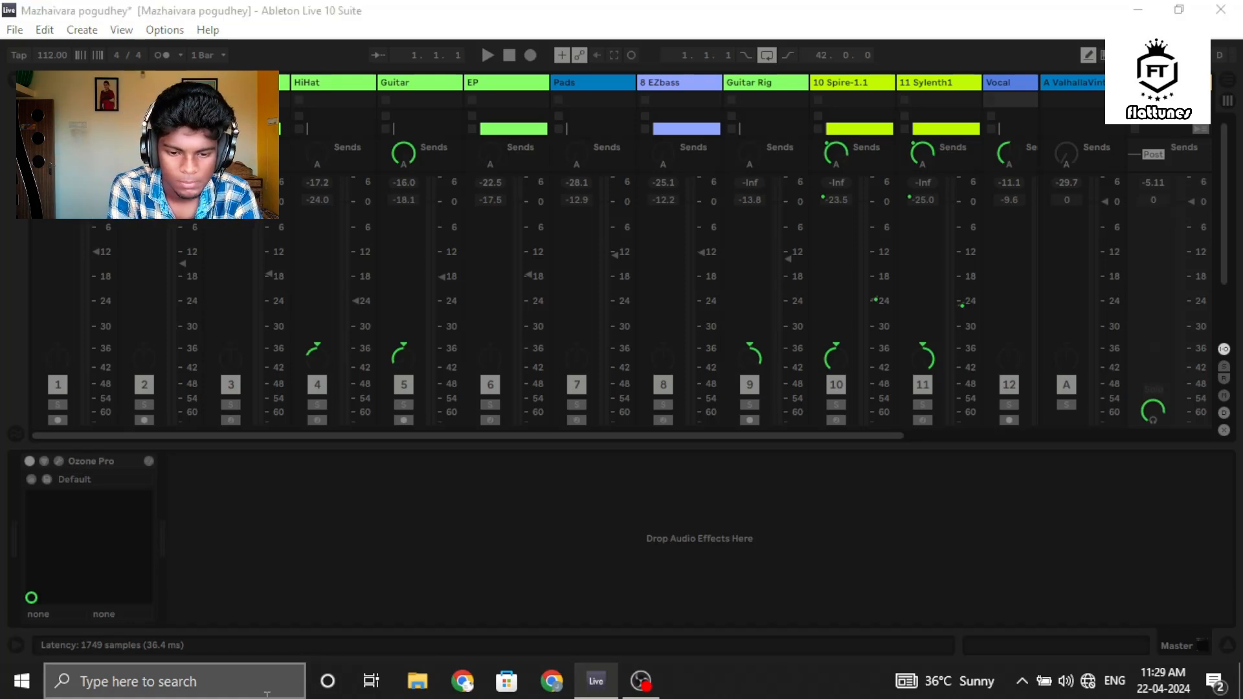
left_click(598, 171)
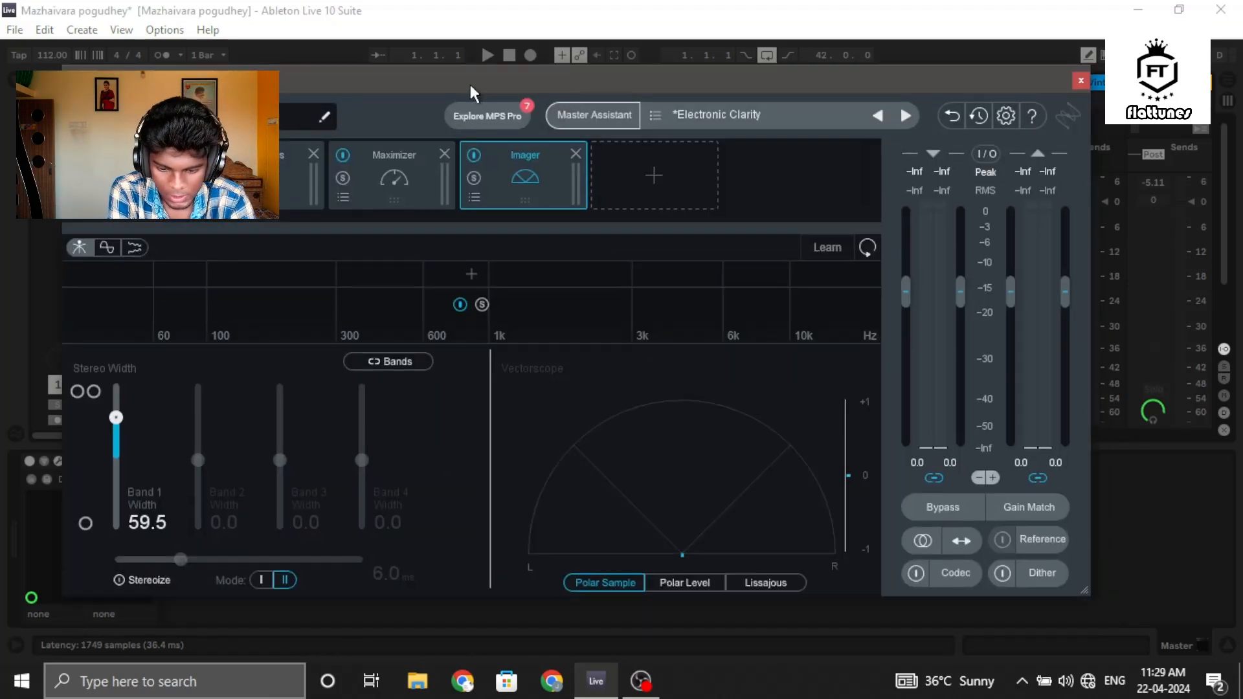
left_click(408, 177)
left_click(518, 169)
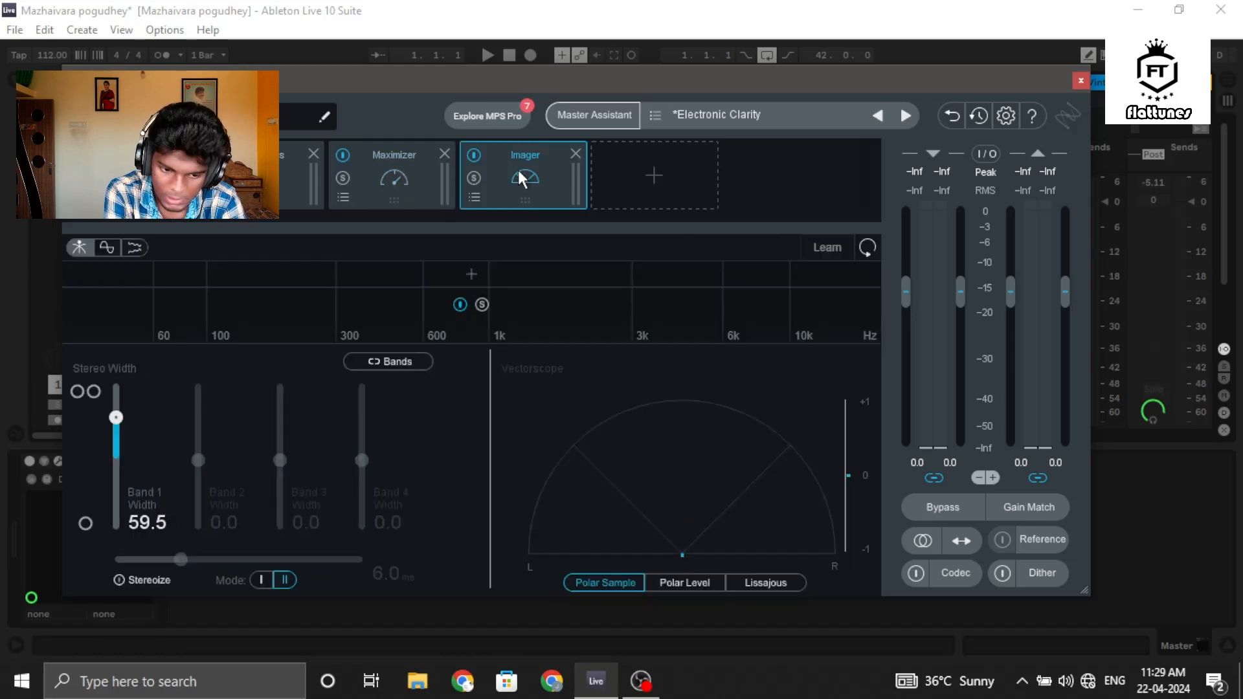
left_click(642, 175)
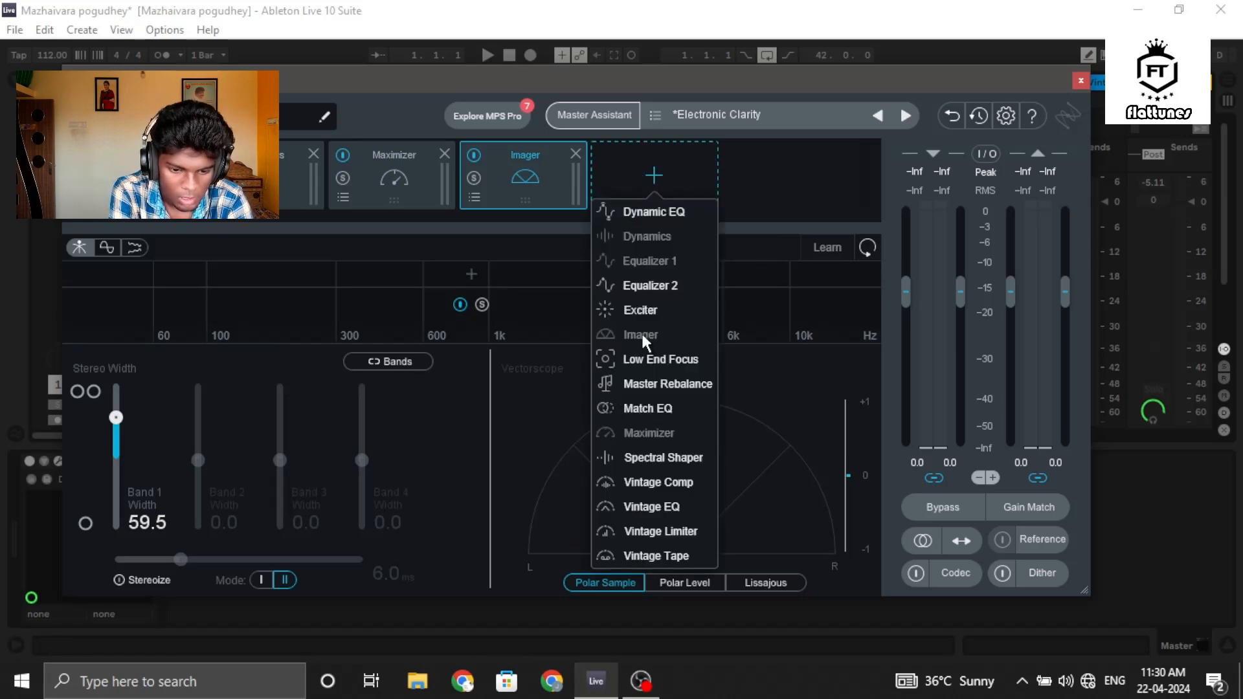
left_click(542, 394)
Examine Ozone Pro's Maximizer, equalizer and Imager settings, and close the plug-in window
left_click(403, 193)
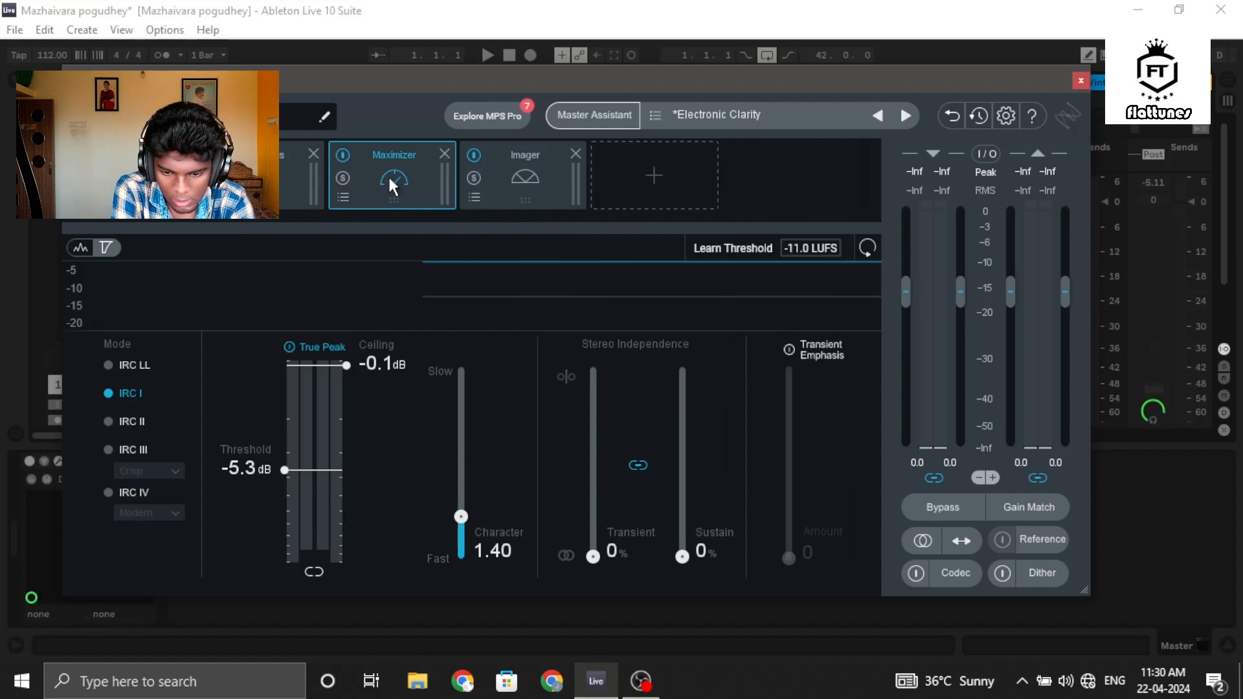
left_click(136, 184)
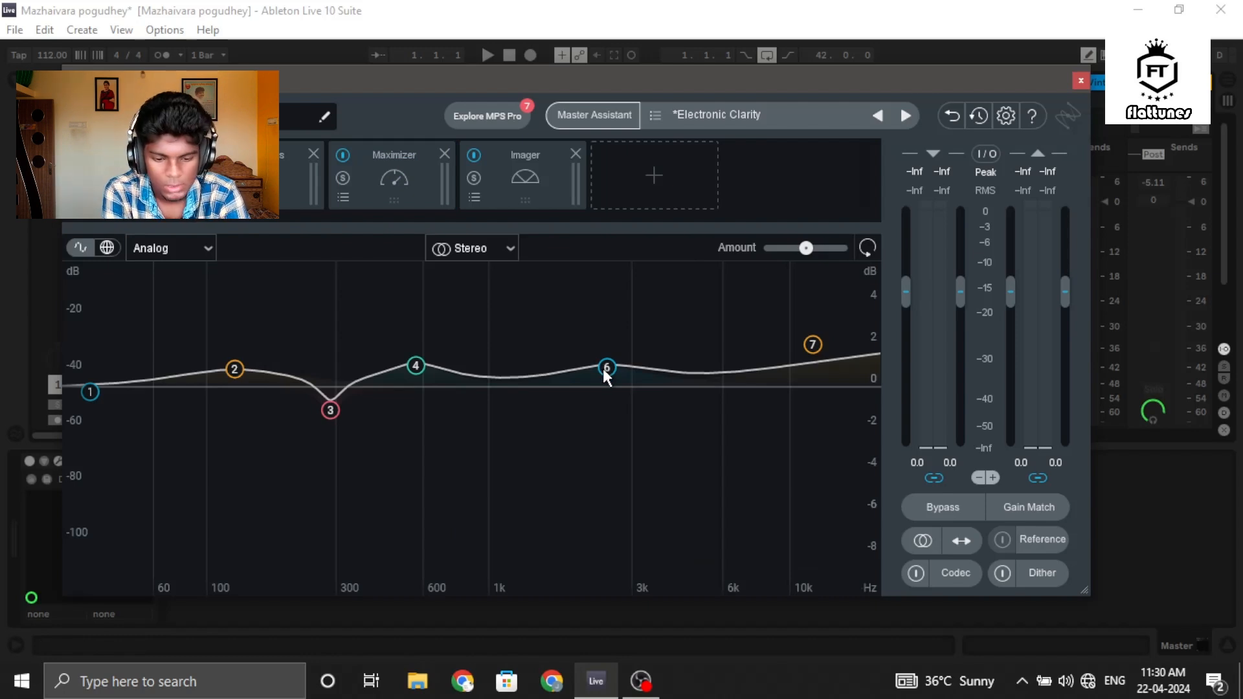
left_click(515, 178)
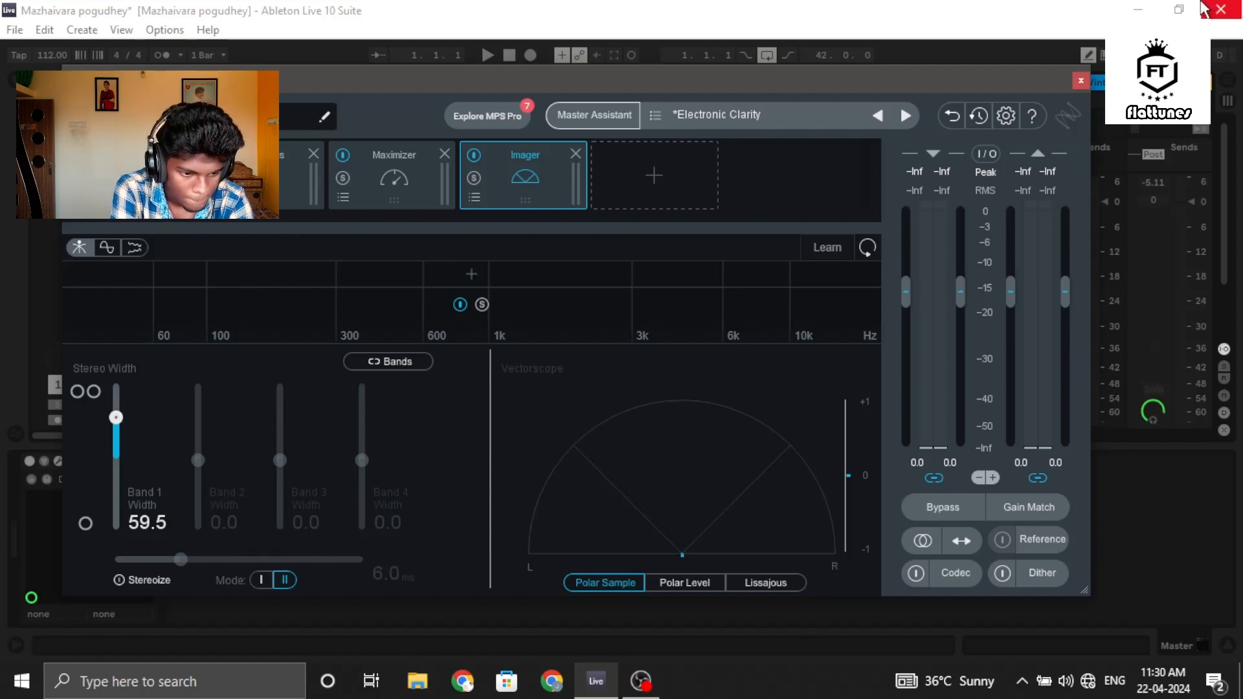
left_click(1078, 83)
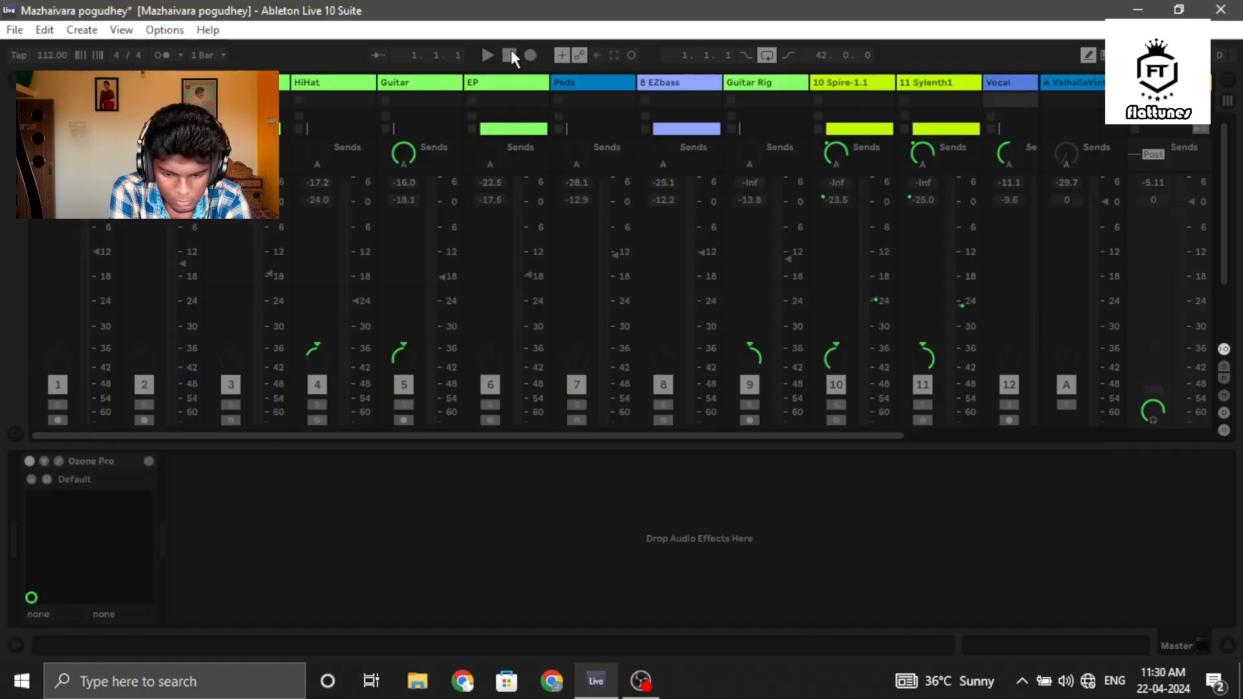
Return to the Arrangement View, play the full mix from the song start, and turn off Ozone Pro during playback
key("Tab")
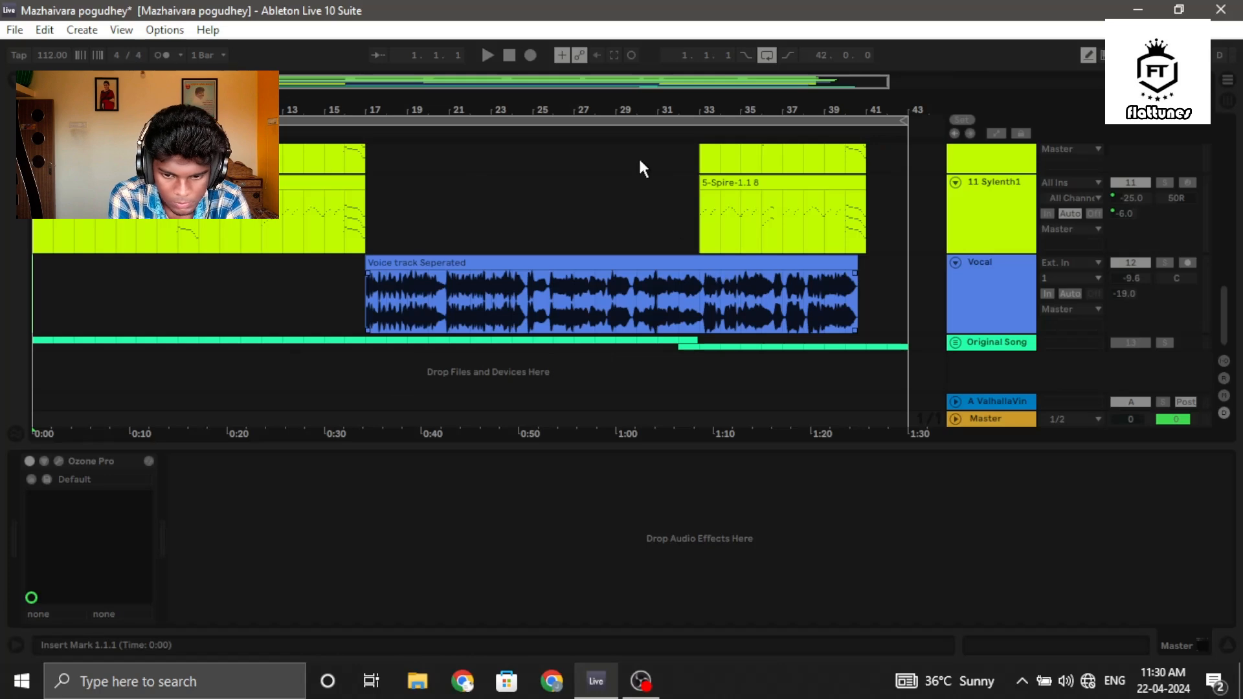
key("space")
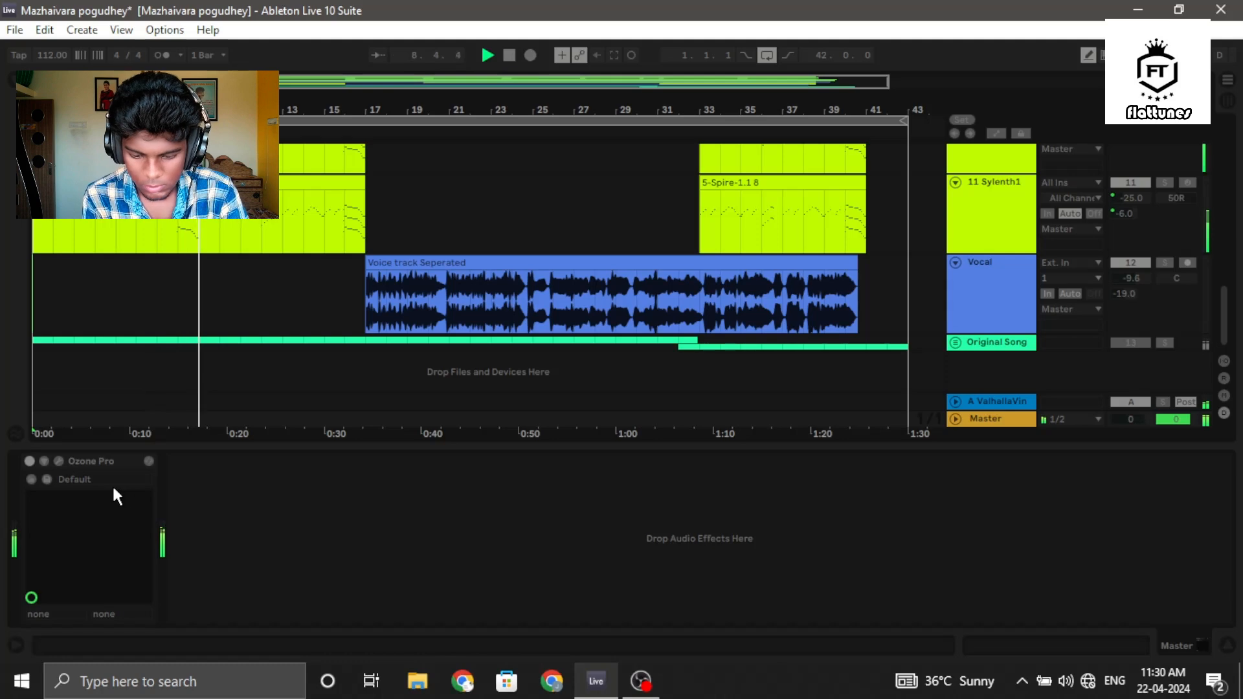
left_click(29, 461)
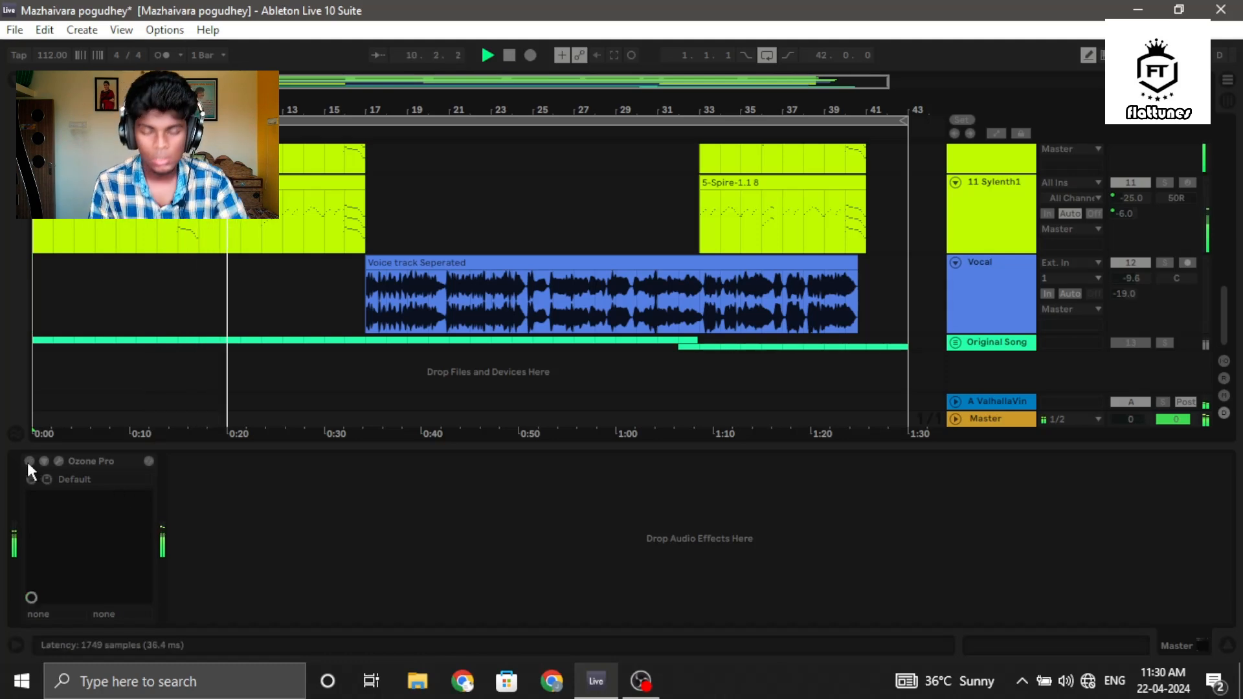